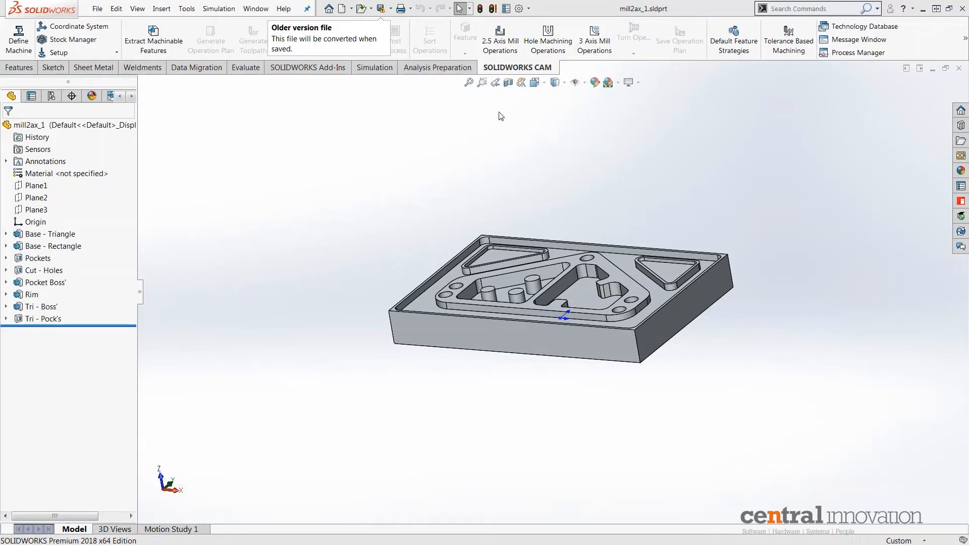
View the part from the top and reorient it to an isometric view with the Z axis pointing up.
click(537, 85)
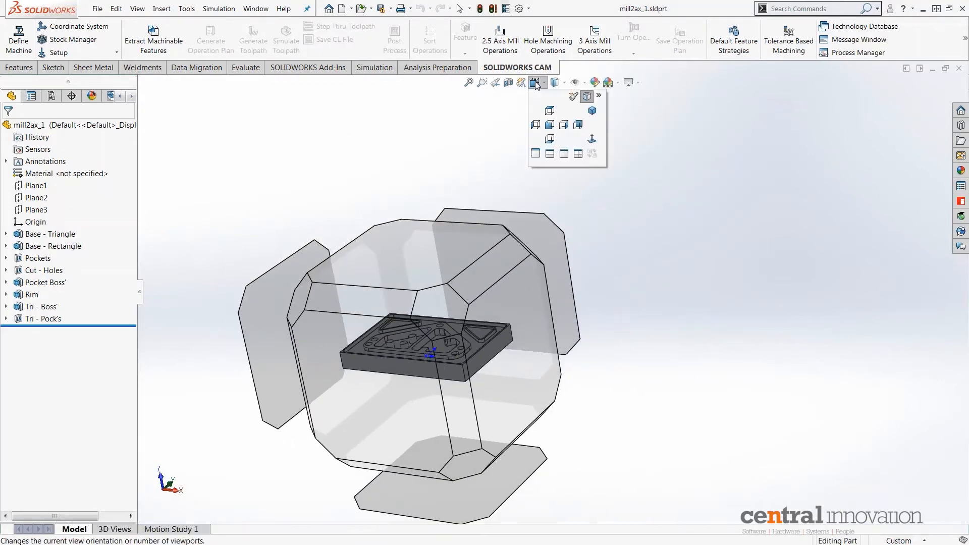
click(537, 84)
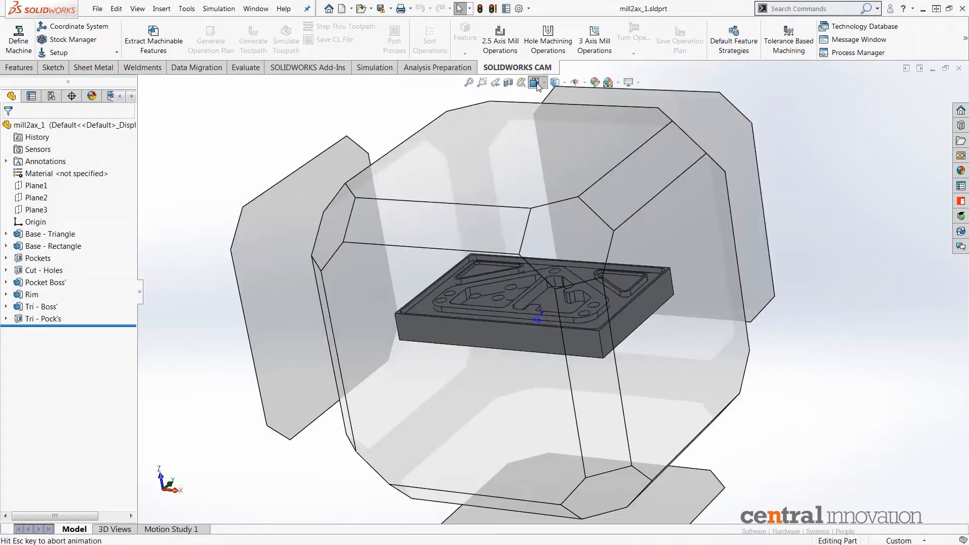
click(551, 109)
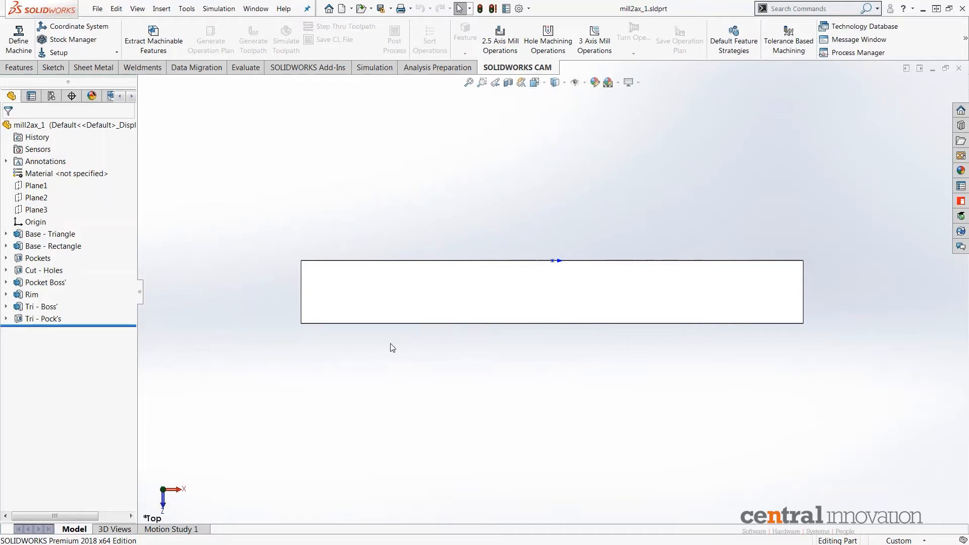
key(space)
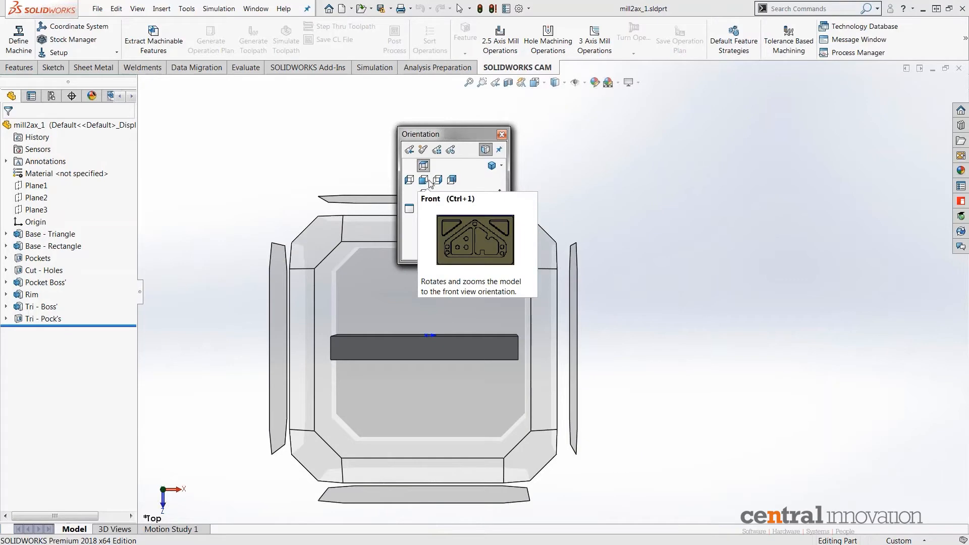
click(492, 167)
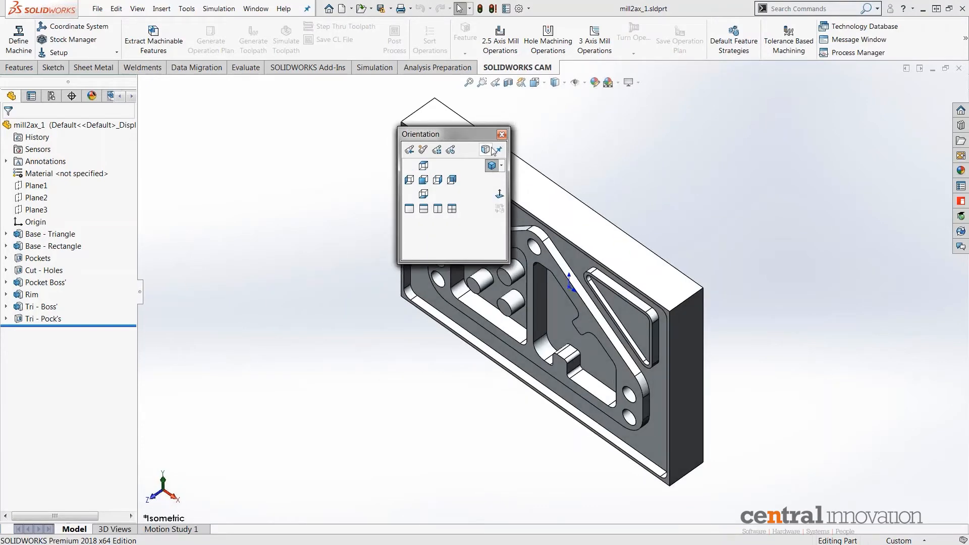
click(501, 134)
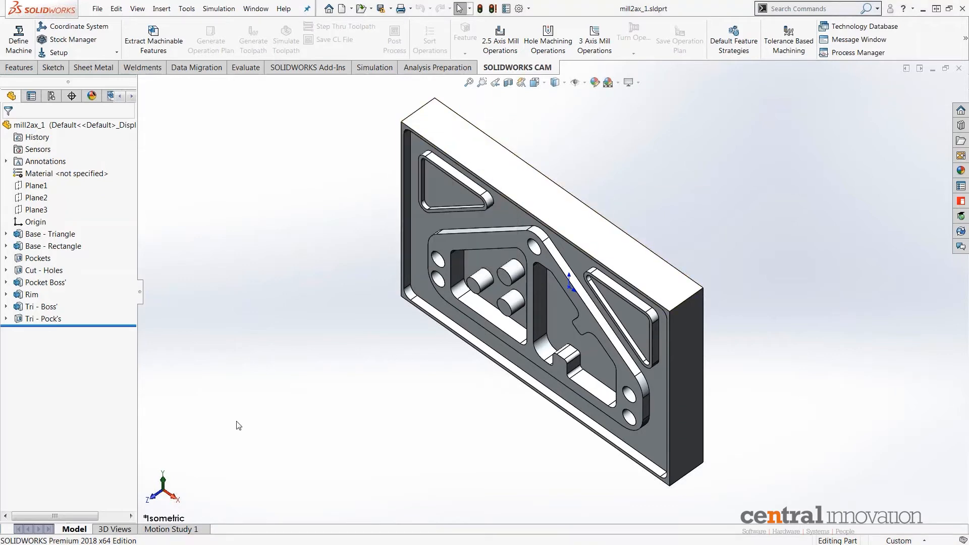
click(173, 498)
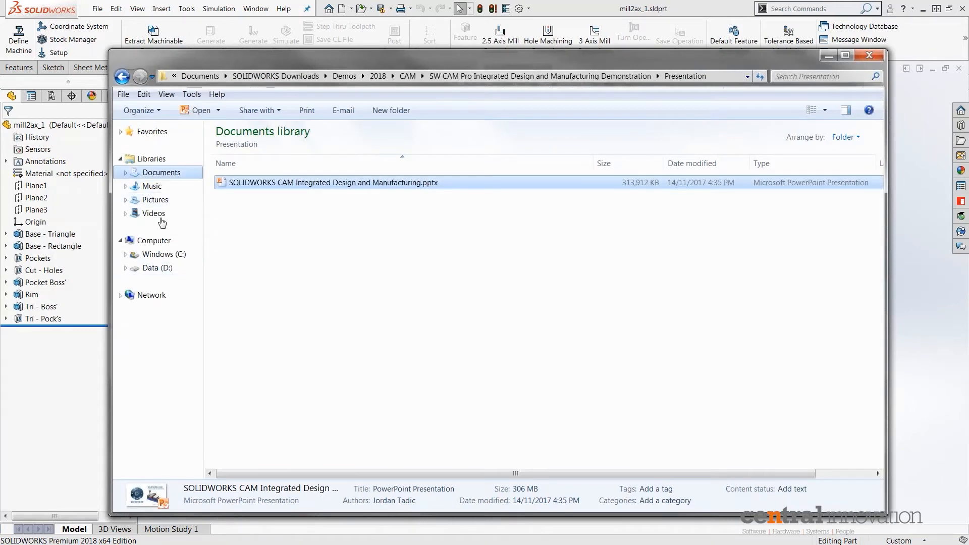
In Windows Explorer, open the folder C:\Users\Public\Documents\SOLIDWORKS\SOLIDWORKS 2018.
click(161, 254)
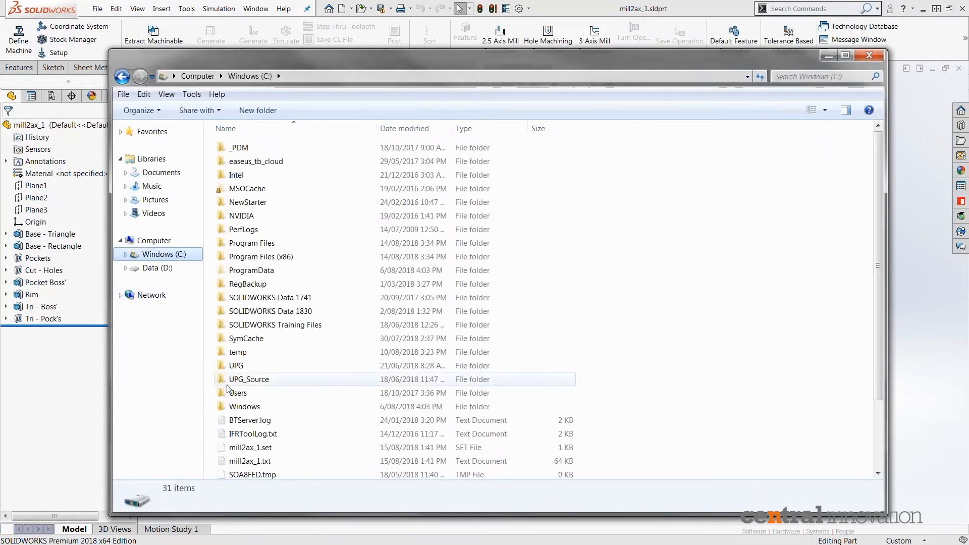
double_click(237, 393)
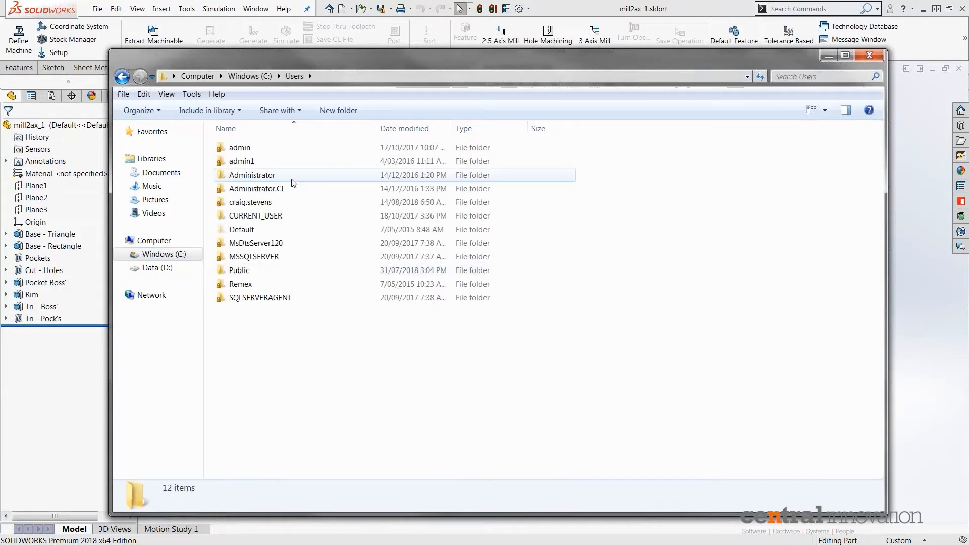
double_click(260, 271)
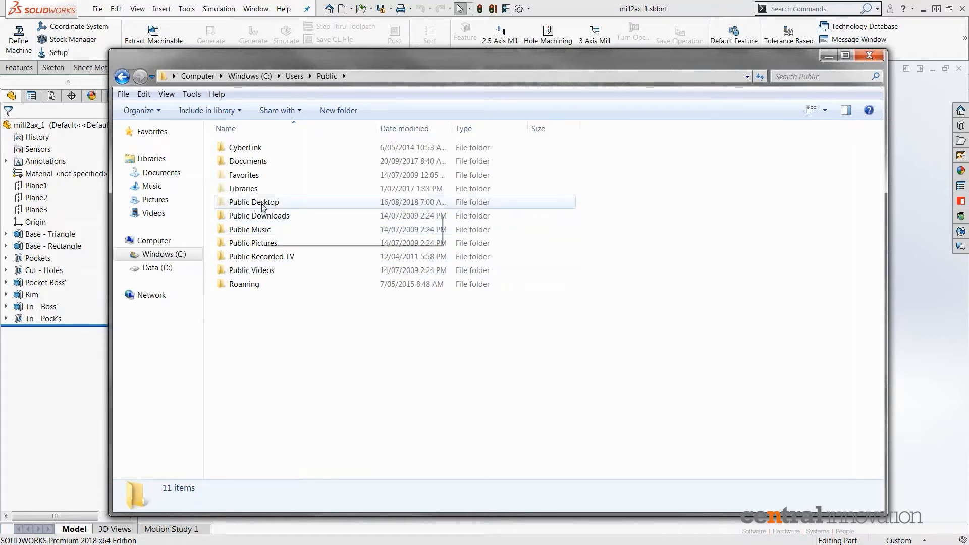
double_click(252, 161)
double_click(260, 148)
click(260, 163)
double_click(259, 163)
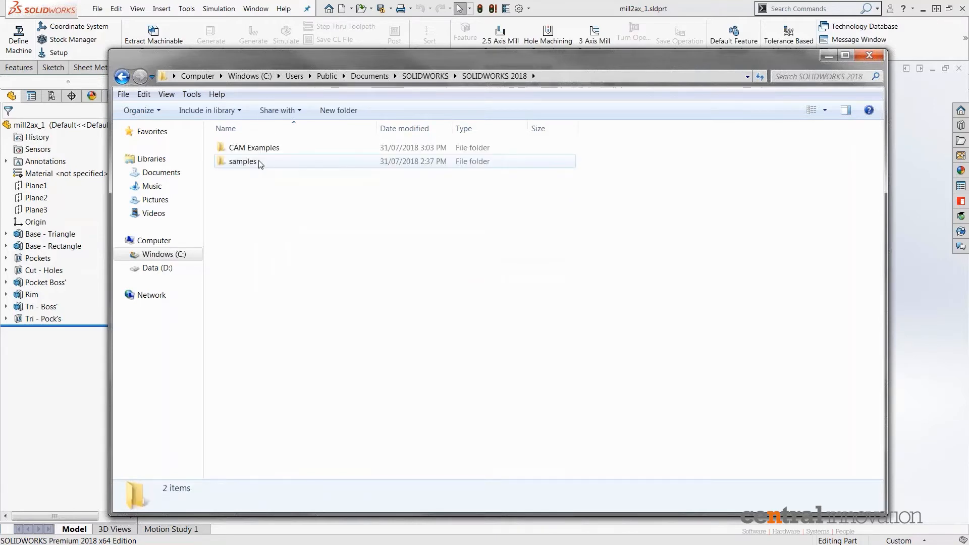
Look through the sample parts in CAM Examples\tutorial_parts\Mill and close the file window to return to SOLIDWORKS.
click(262, 149)
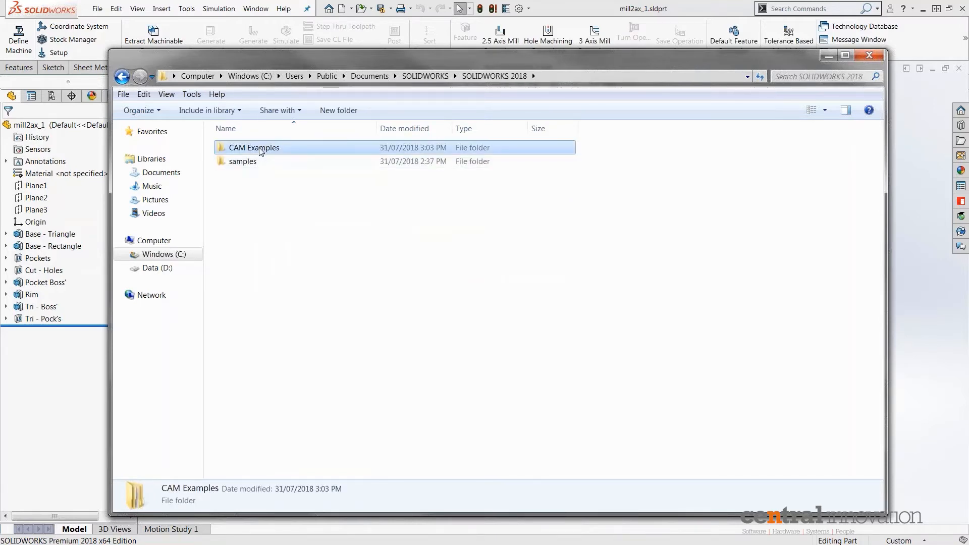
double_click(261, 149)
click(261, 161)
double_click(260, 161)
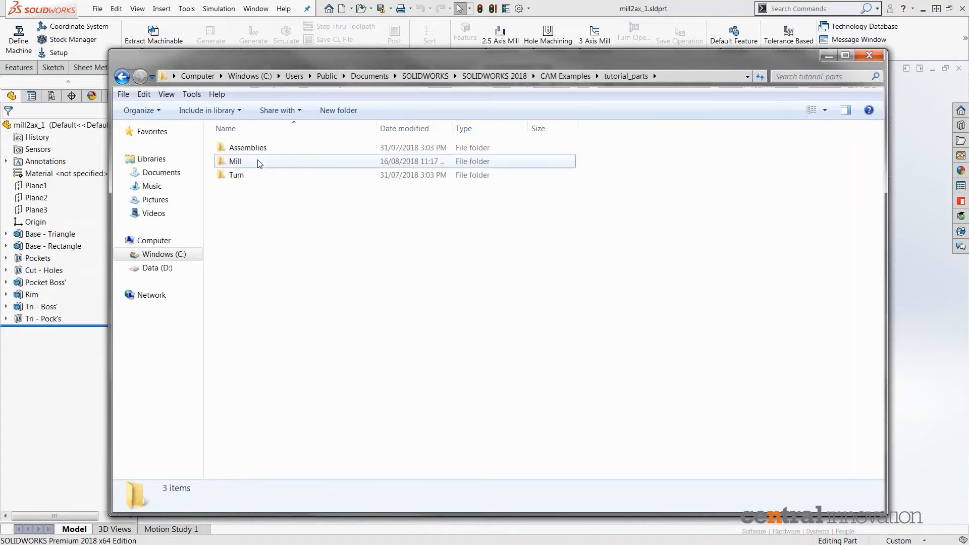
double_click(259, 161)
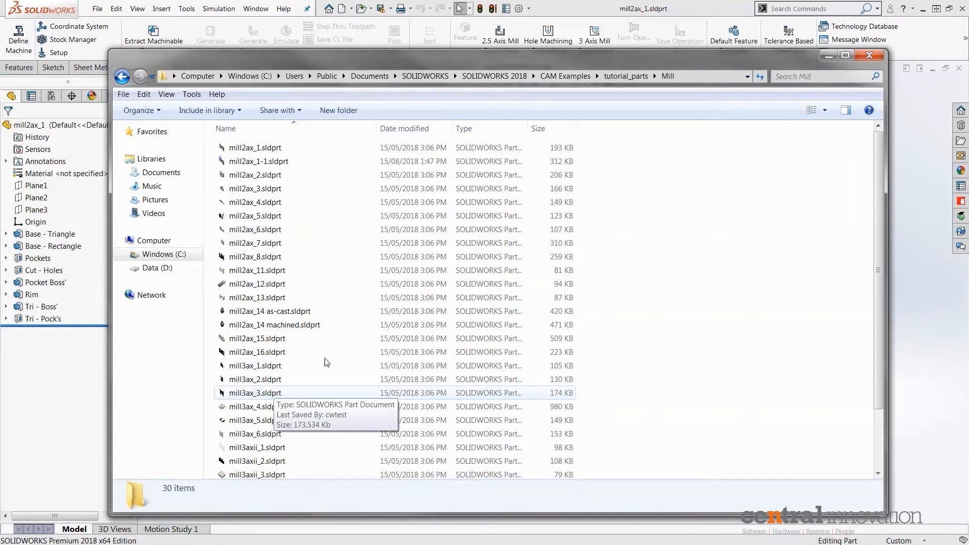
click(874, 58)
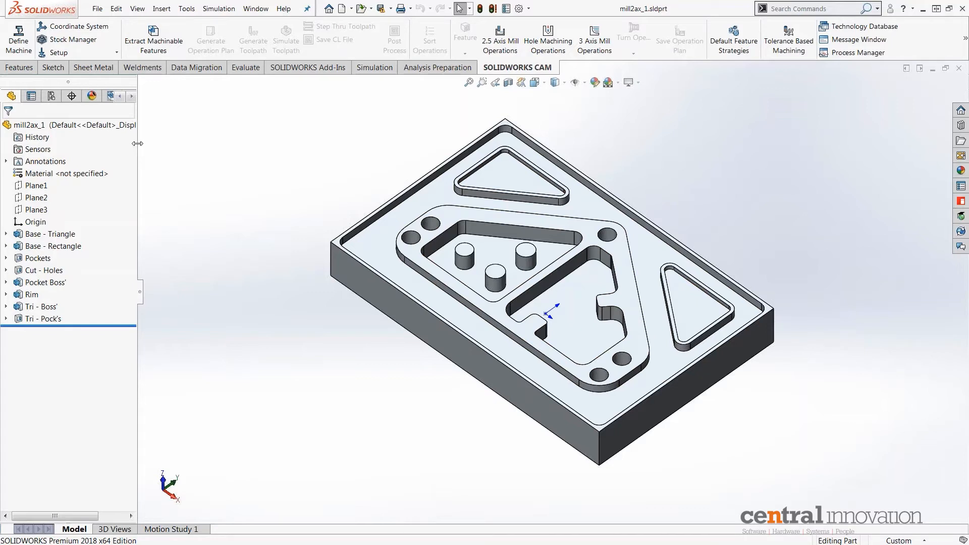
Widen the feature tree pane to fit all its tree types and display the SOLIDWORKS CAM feature tree.
click(132, 98)
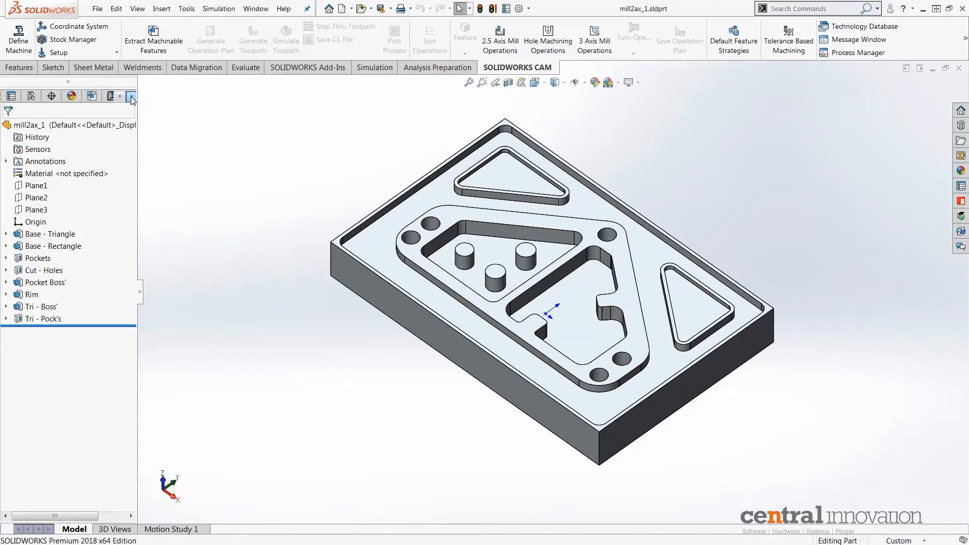
click(132, 98)
click(131, 98)
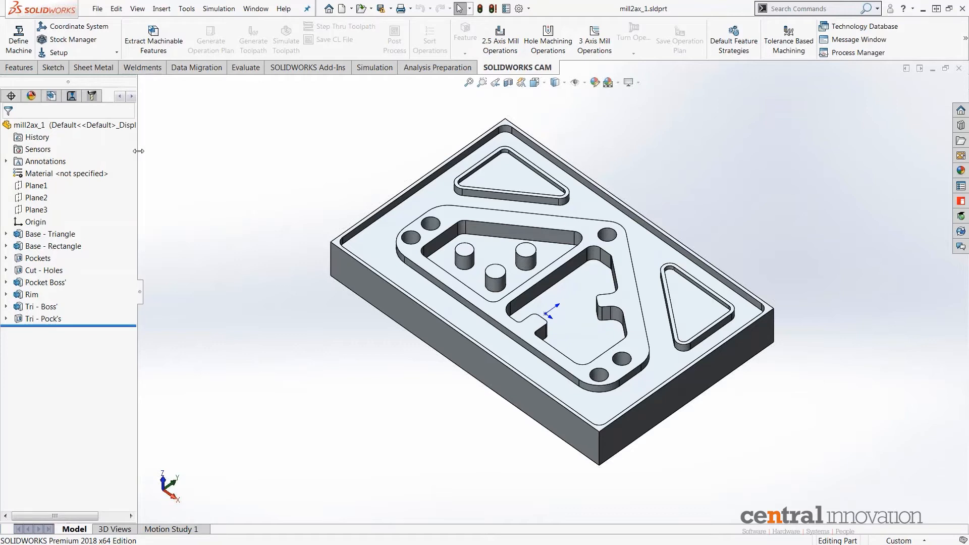
drag(138, 151, 177, 150)
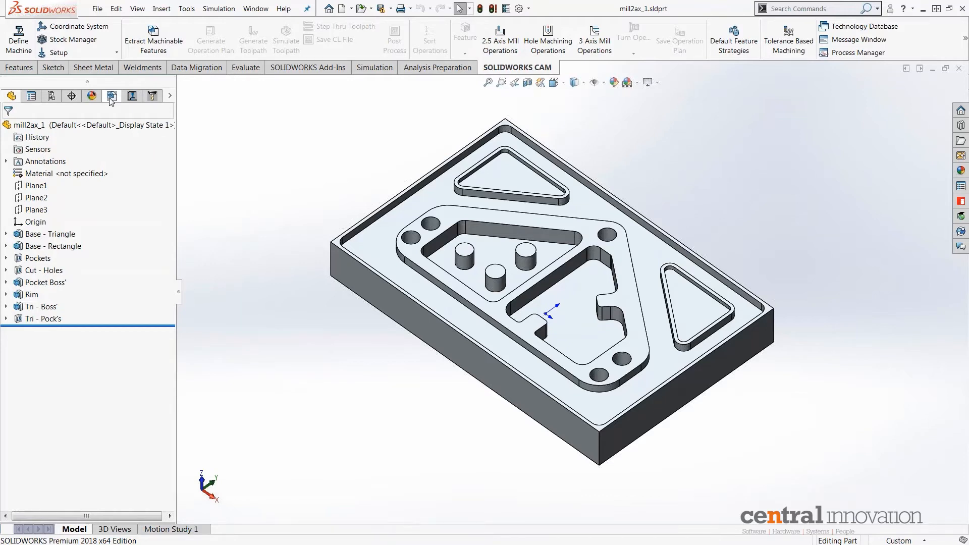
click(112, 100)
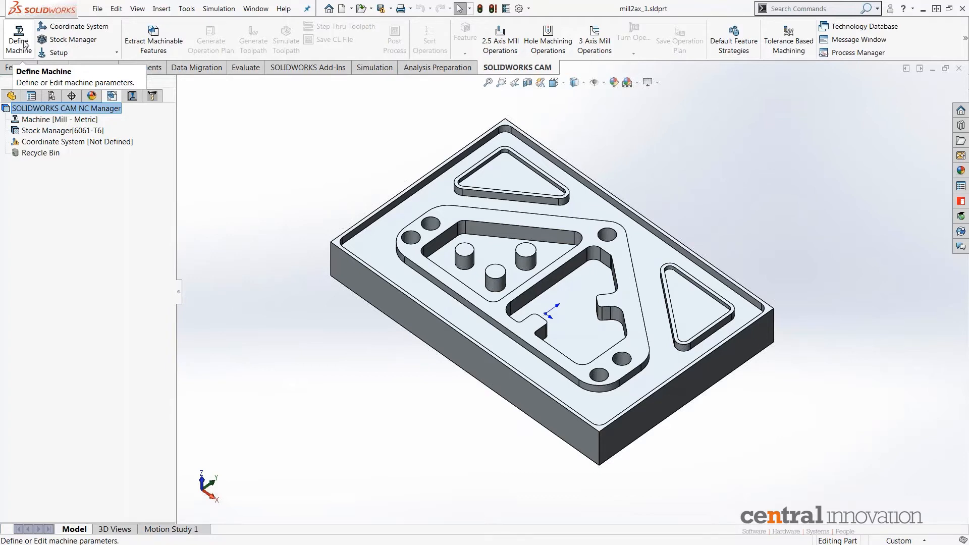
Open the machine definition for editing and review its tool crib, post processor and the Mill 4 axis - Metric machine details.
right_click(80, 123)
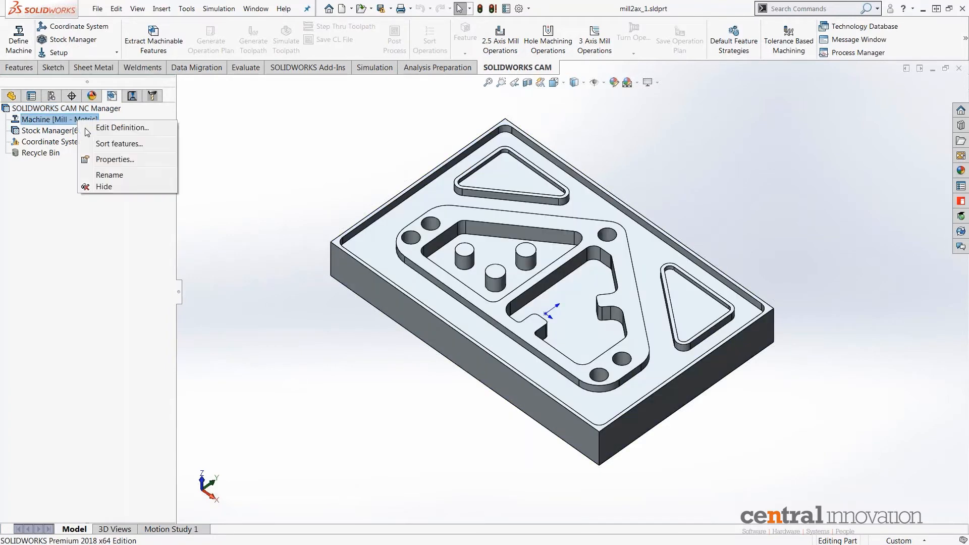
click(115, 128)
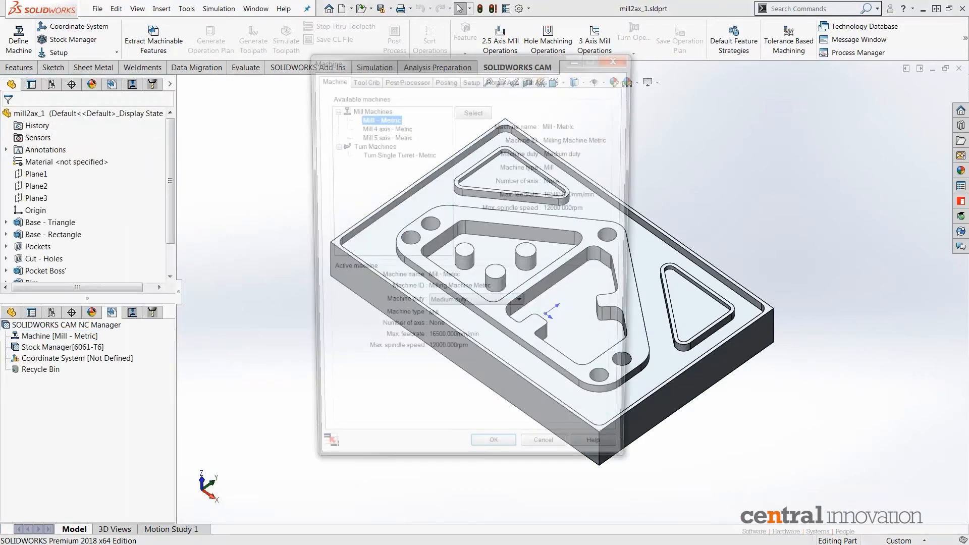
drag(344, 60, 224, 90)
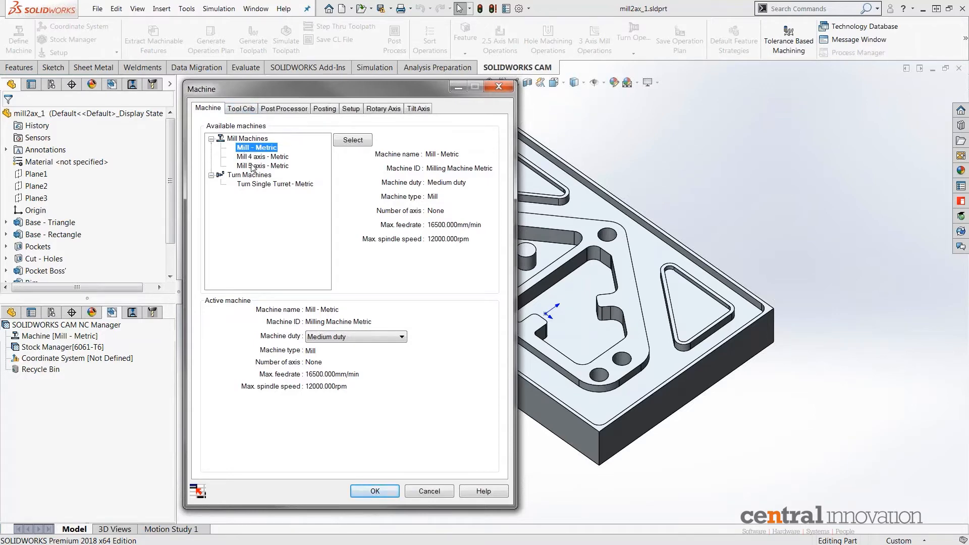
click(246, 115)
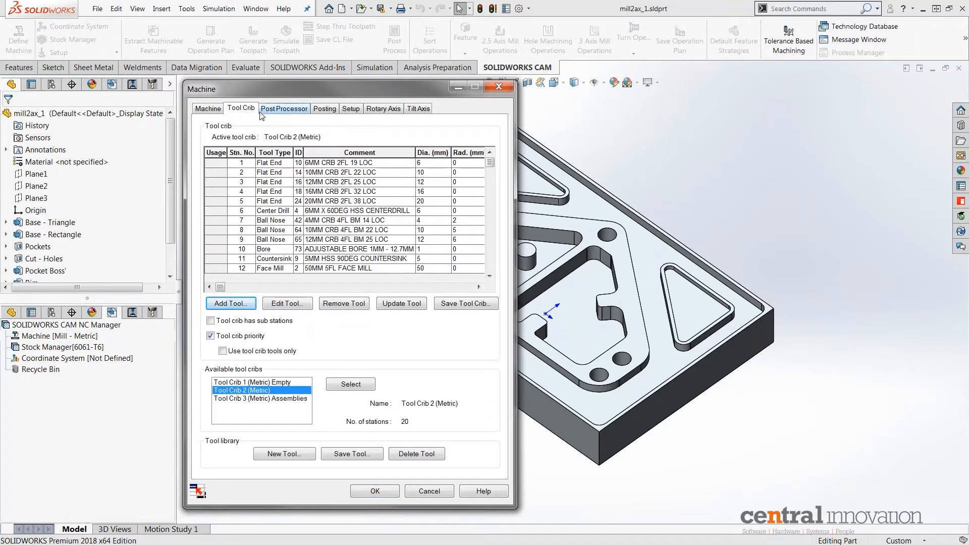
click(282, 115)
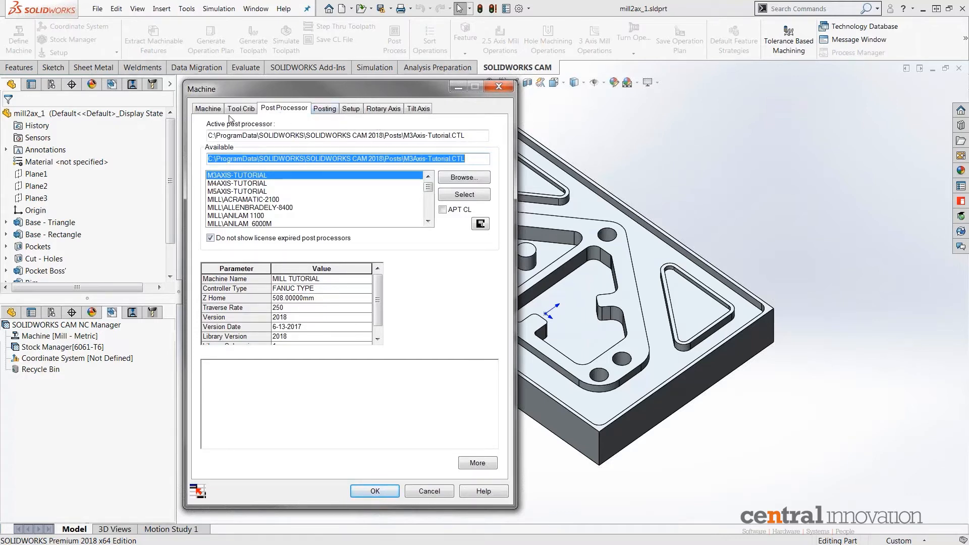
click(209, 109)
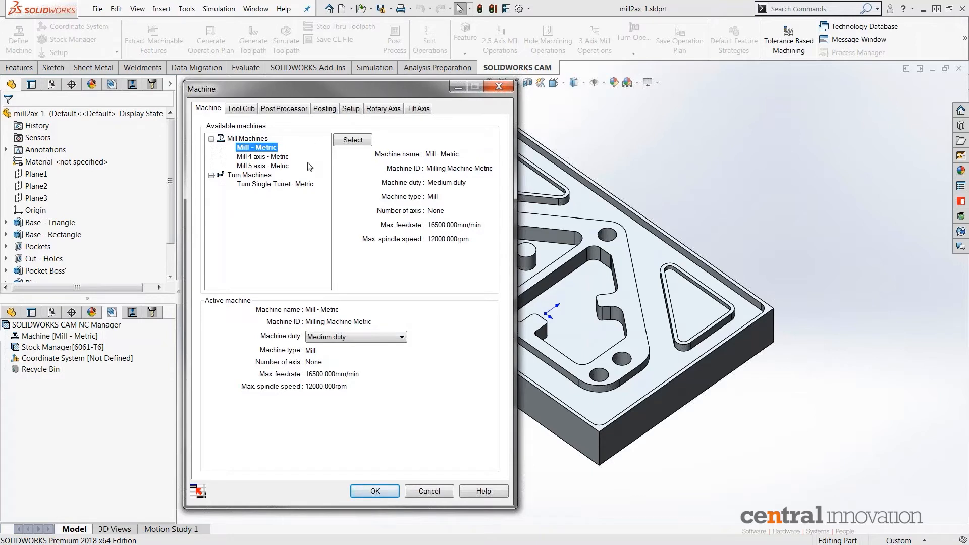
click(270, 159)
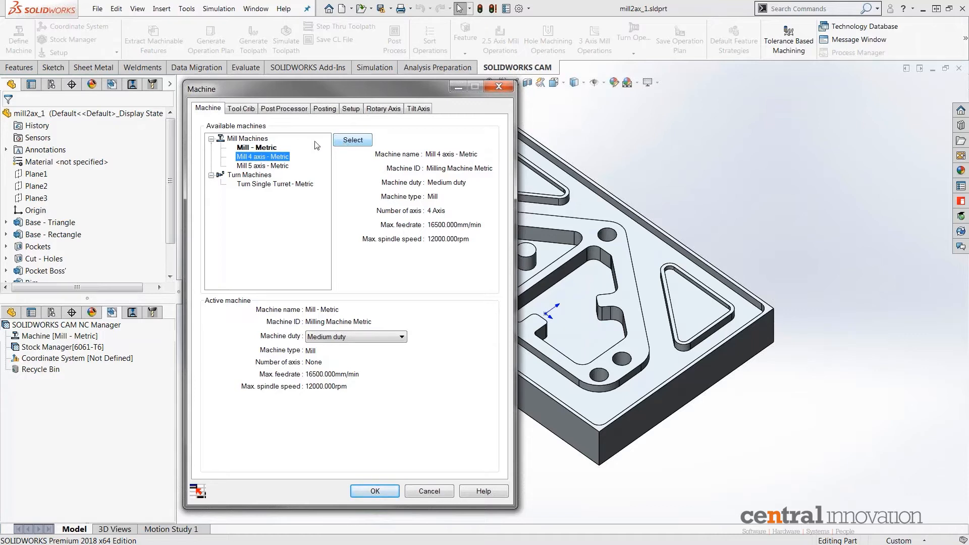
Browse the available post processors and preview the parameters of MILL\FANUC10M.
click(270, 110)
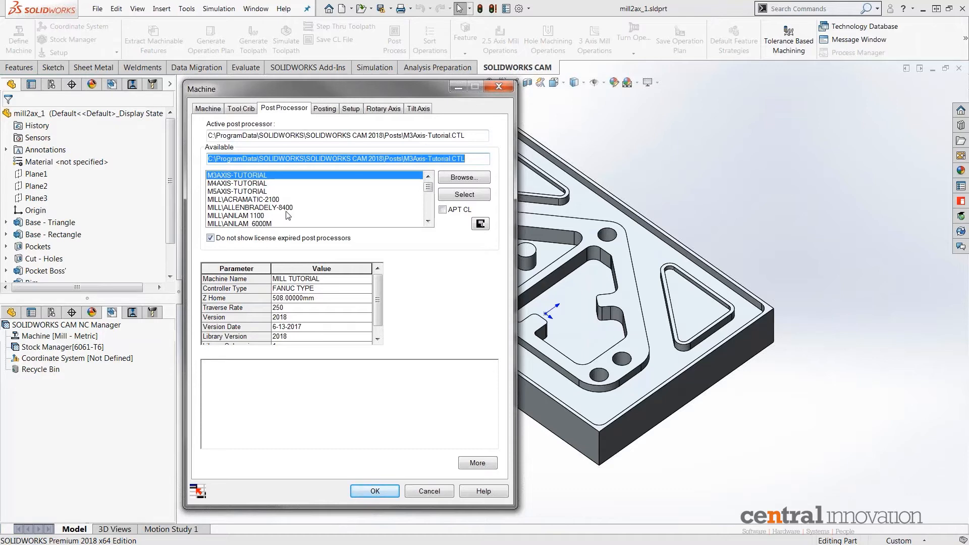
click(429, 222)
click(428, 221)
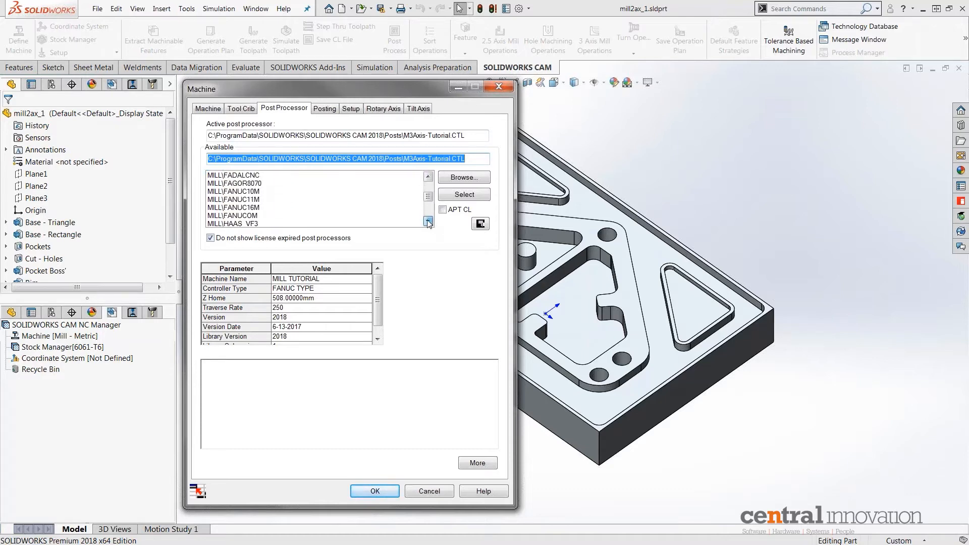
click(428, 177)
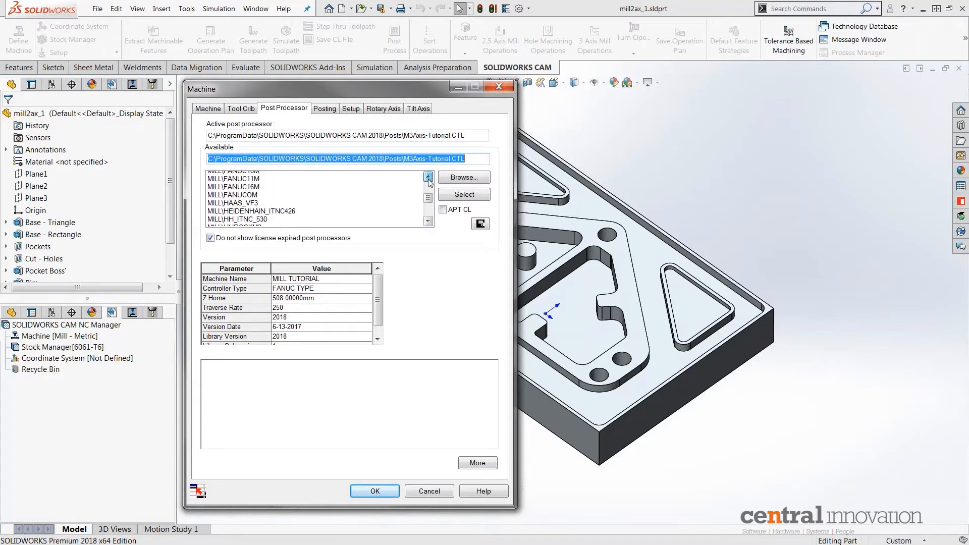
click(246, 192)
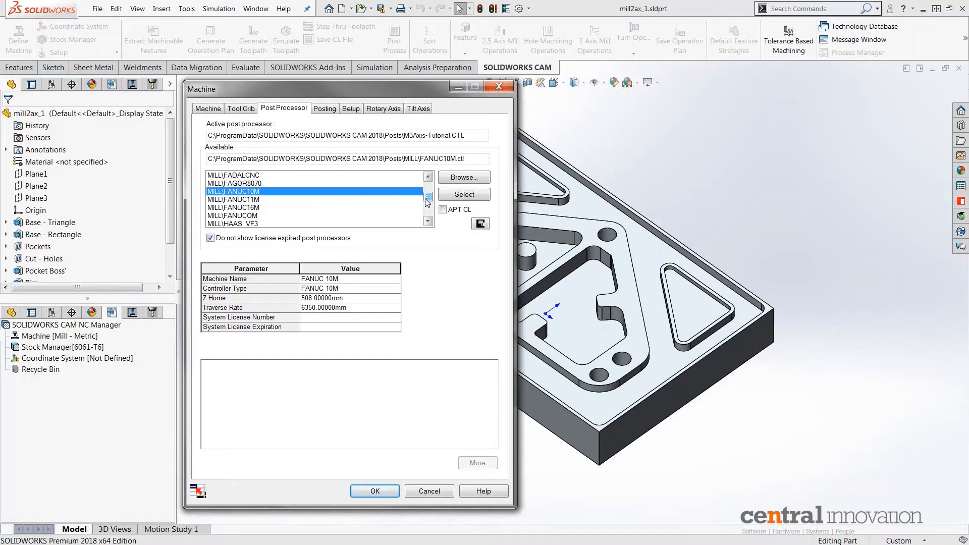
drag(425, 200, 427, 189)
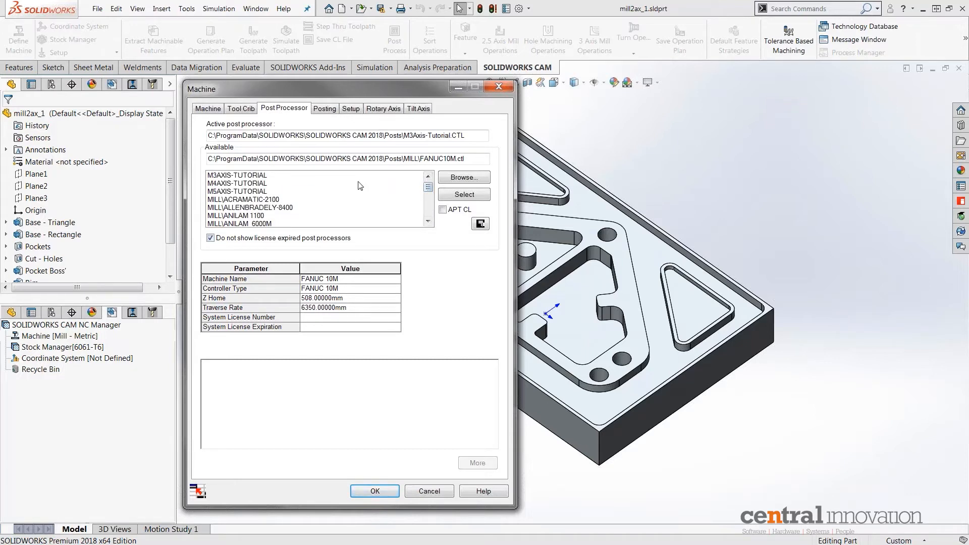
Review the tool crib and the Mill - Metric machine details, and close the machine definition without applying changes.
click(233, 109)
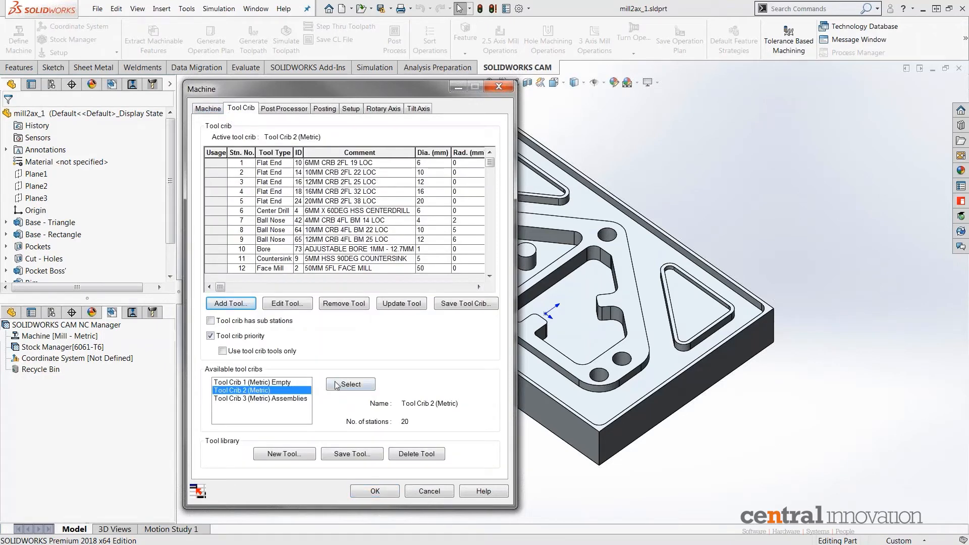
click(208, 109)
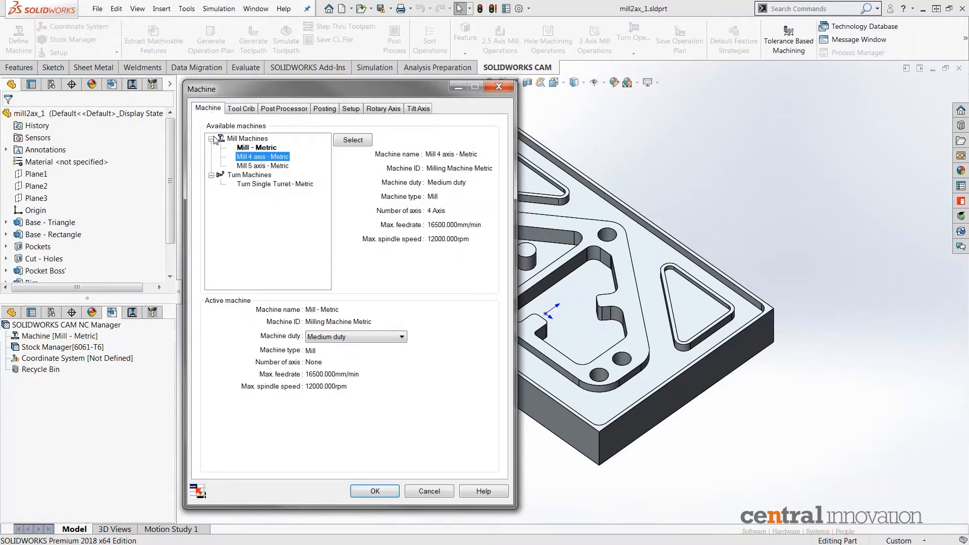
click(266, 148)
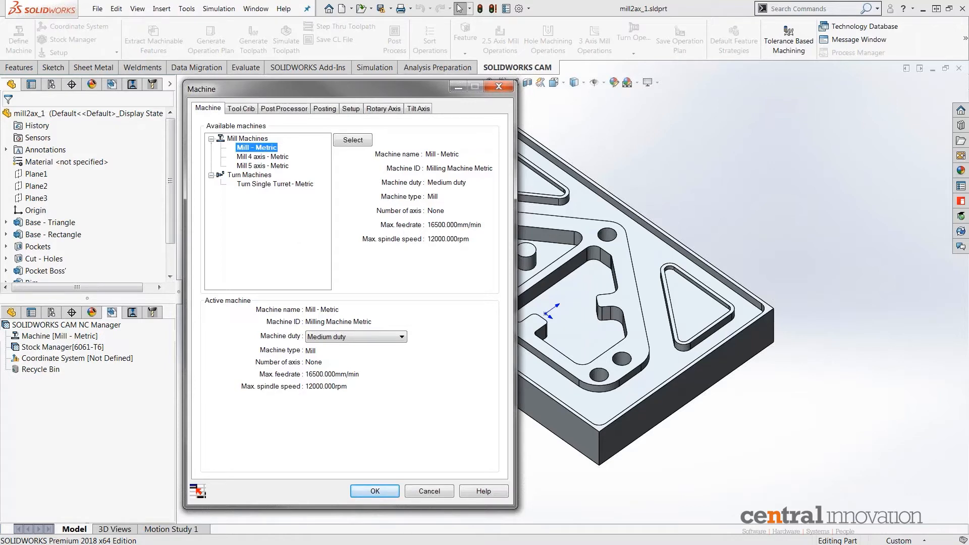
click(420, 494)
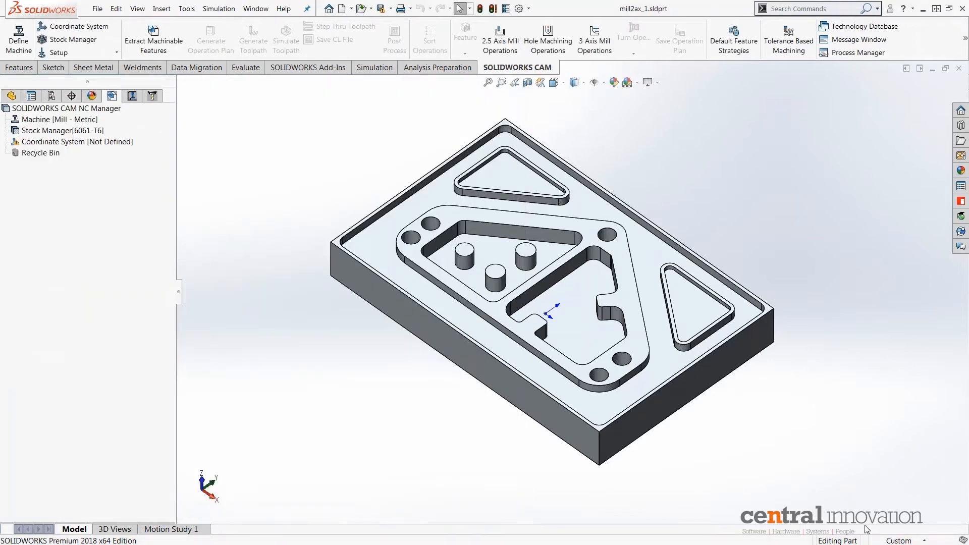
Switch the document units to IPS and review the inch machines in the machine definition, closing it without changes.
click(894, 539)
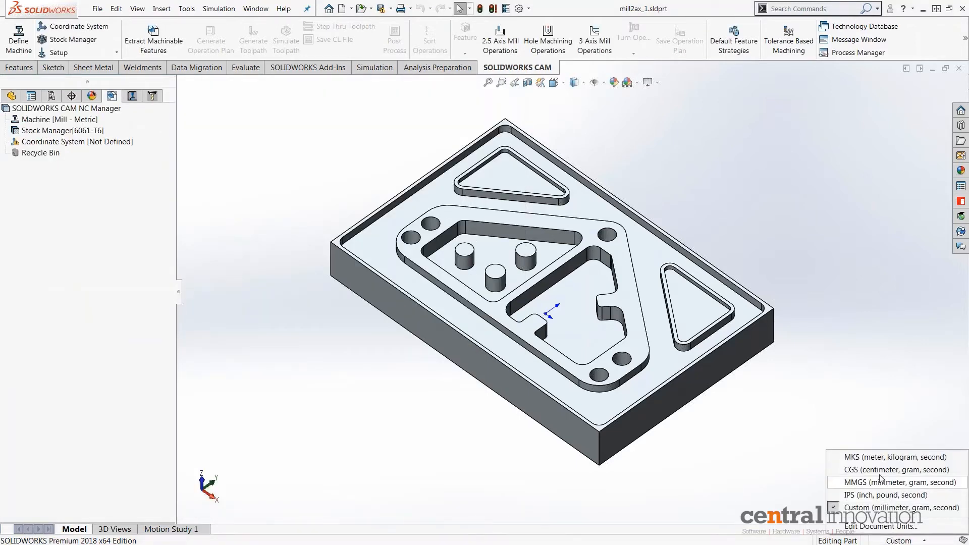
click(886, 495)
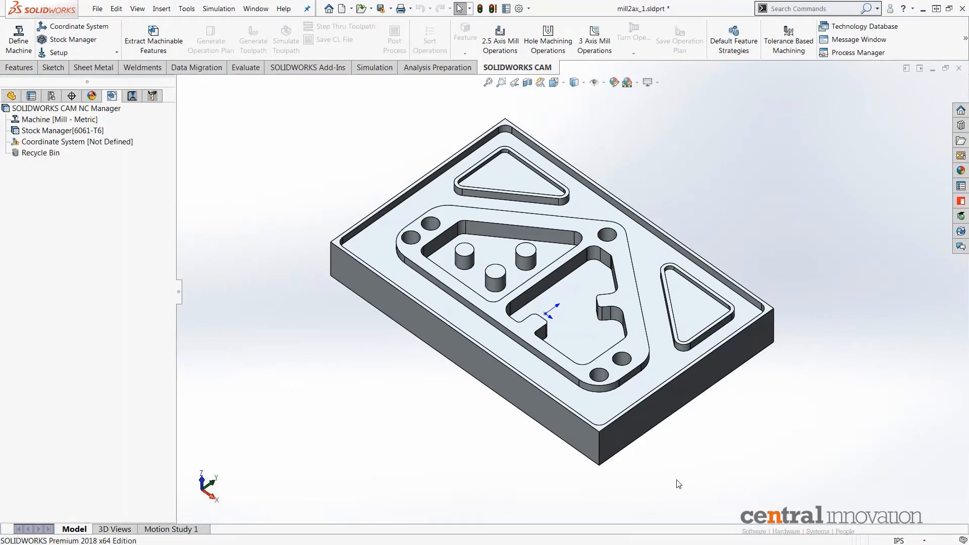
click(86, 120)
right_click(87, 120)
click(121, 126)
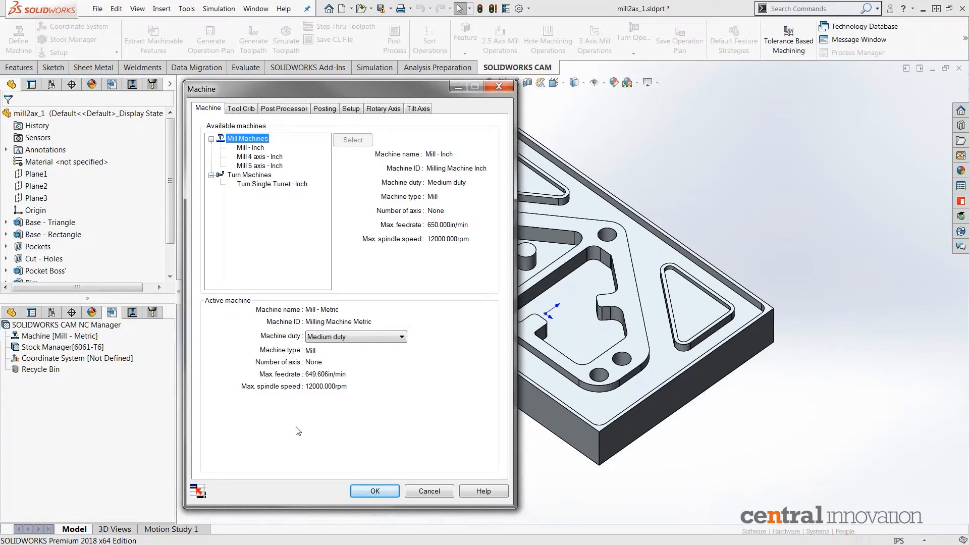
click(410, 490)
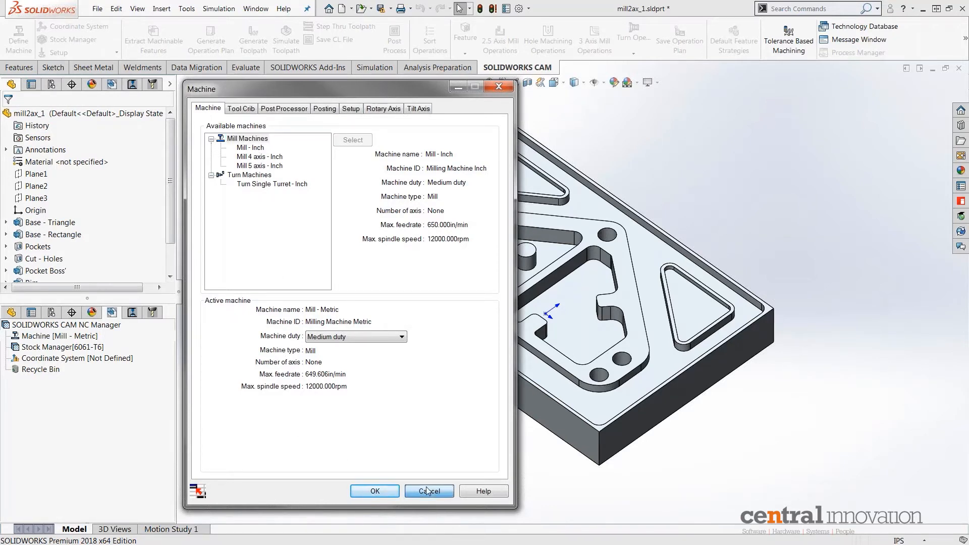
Set the document units to MMGS and review the metric machines in the machine definition, closing it without changes.
click(923, 541)
click(904, 496)
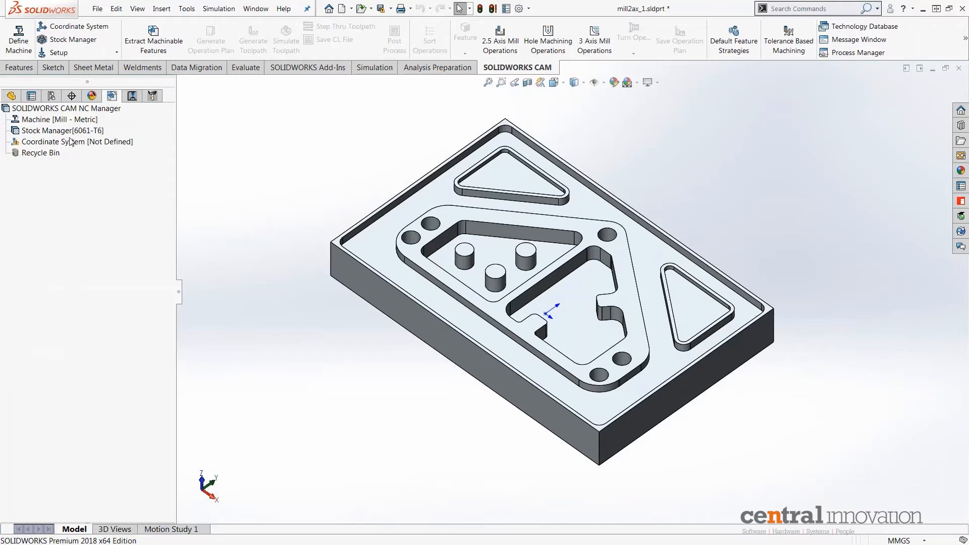
right_click(83, 122)
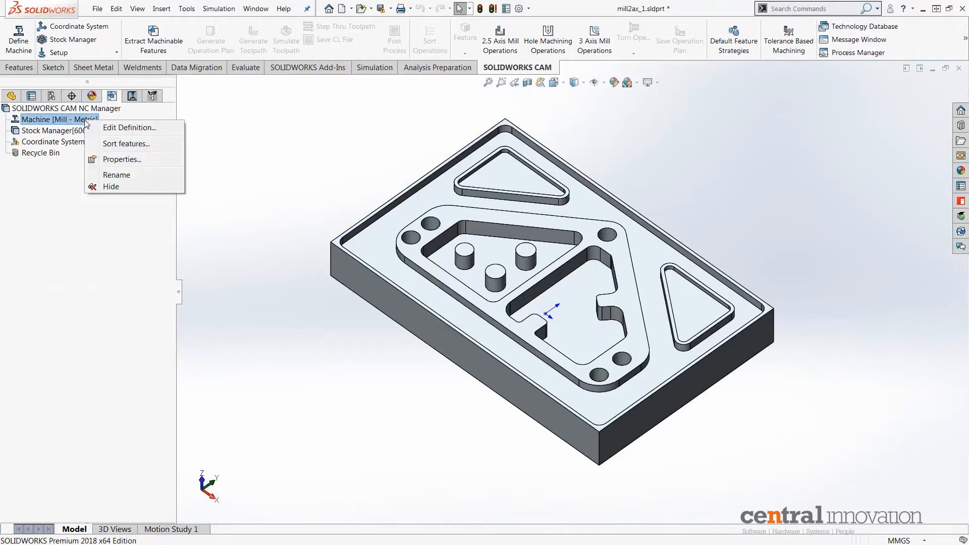
click(108, 129)
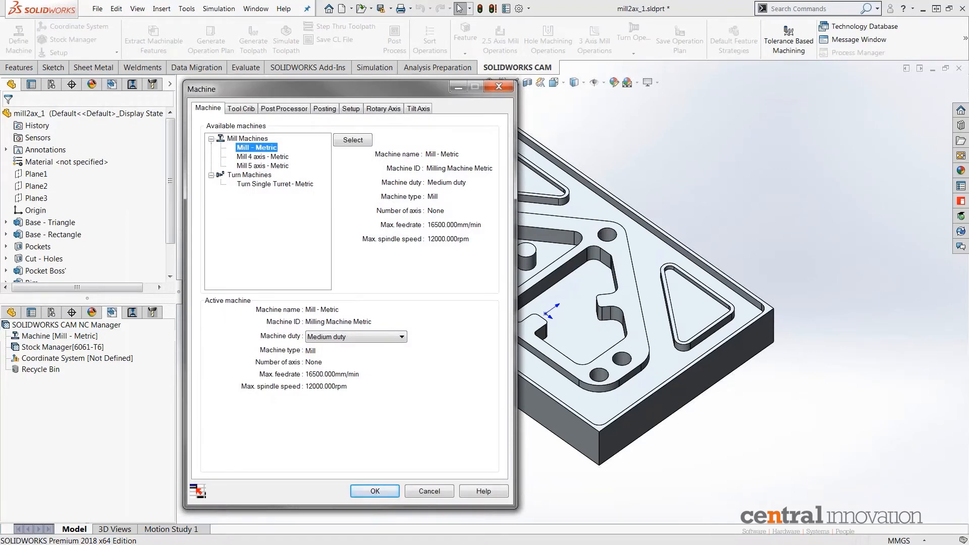
click(249, 131)
click(493, 87)
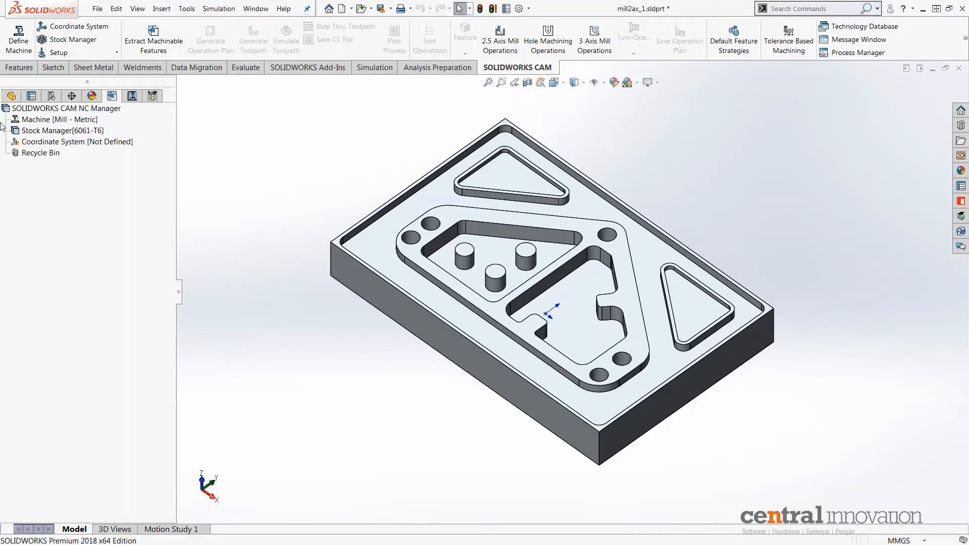
Open the stock manager definition for editing and review the available coordinate system choices.
right_click(57, 131)
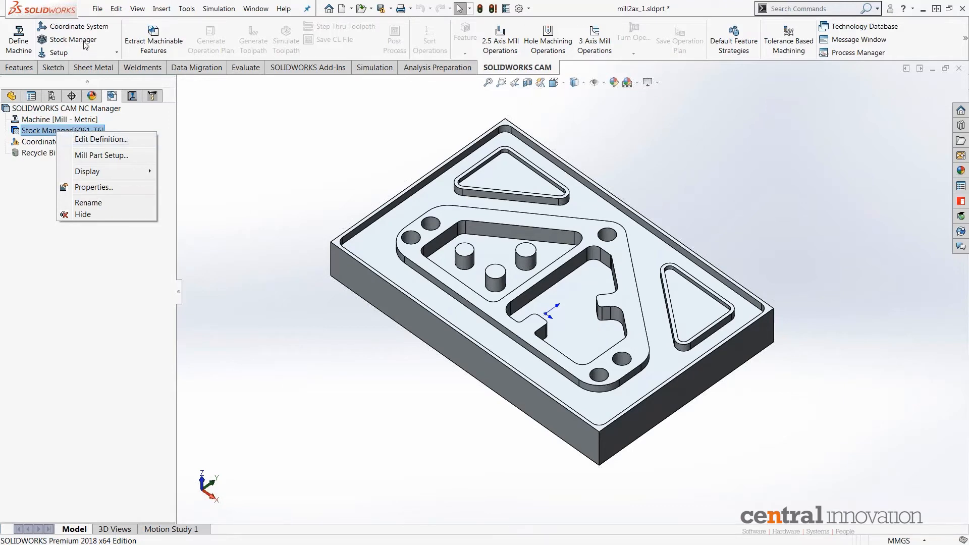
click(99, 140)
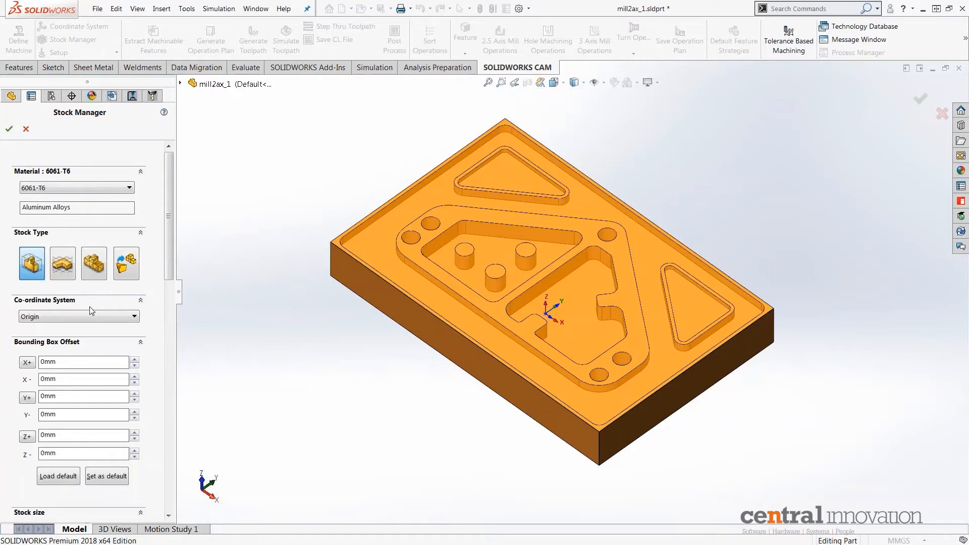
click(135, 317)
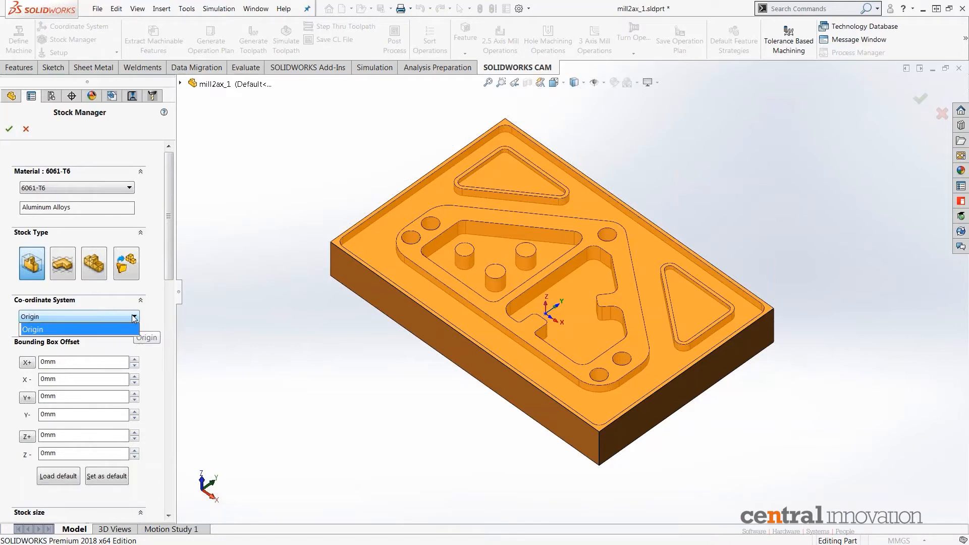
click(134, 318)
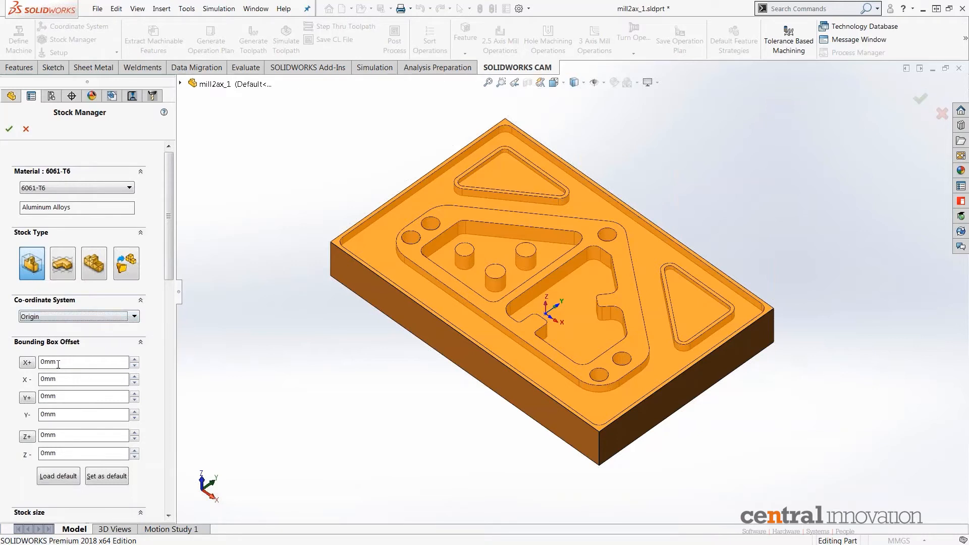
Increase the stock's bounding box offset in the X+ direction to 15 mm.
click(134, 360)
click(134, 360)
click(135, 360)
click(135, 360)
click(135, 360)
click(134, 360)
click(135, 360)
click(135, 360)
click(135, 360)
click(134, 360)
click(135, 360)
click(135, 360)
click(135, 360)
click(135, 360)
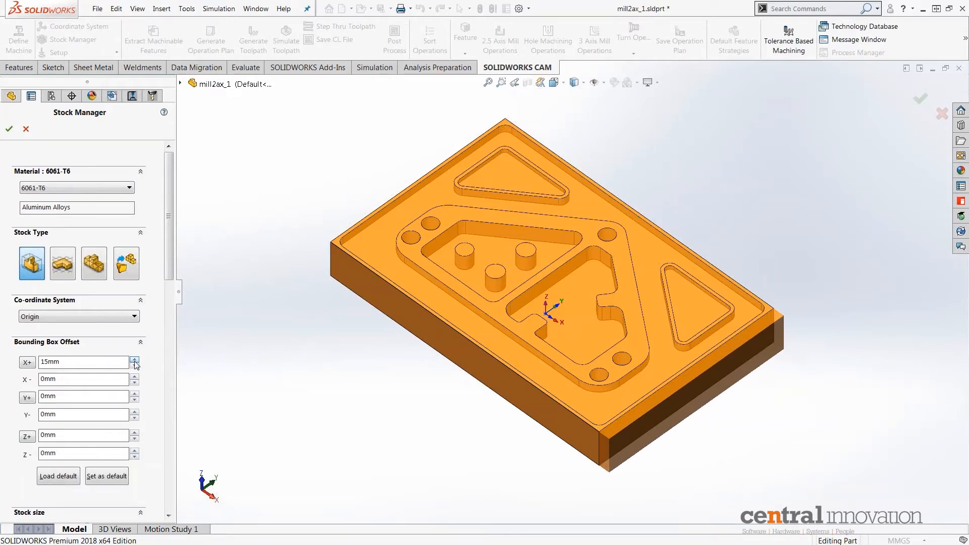
Return the stock's X+ bounding box offset to 0 mm.
click(135, 366)
click(135, 365)
click(135, 366)
click(134, 366)
click(135, 366)
click(135, 365)
click(135, 365)
click(135, 365)
click(135, 366)
click(135, 366)
click(135, 365)
click(135, 365)
click(135, 366)
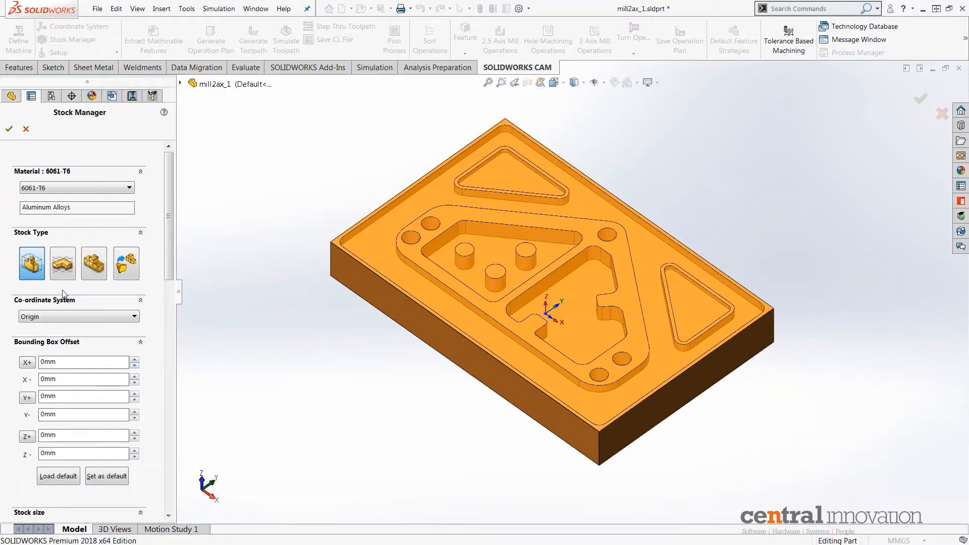
Preview the extruded sketch, STL file and solid model stock types, including the configuration choices for a solid model.
click(61, 271)
click(61, 271)
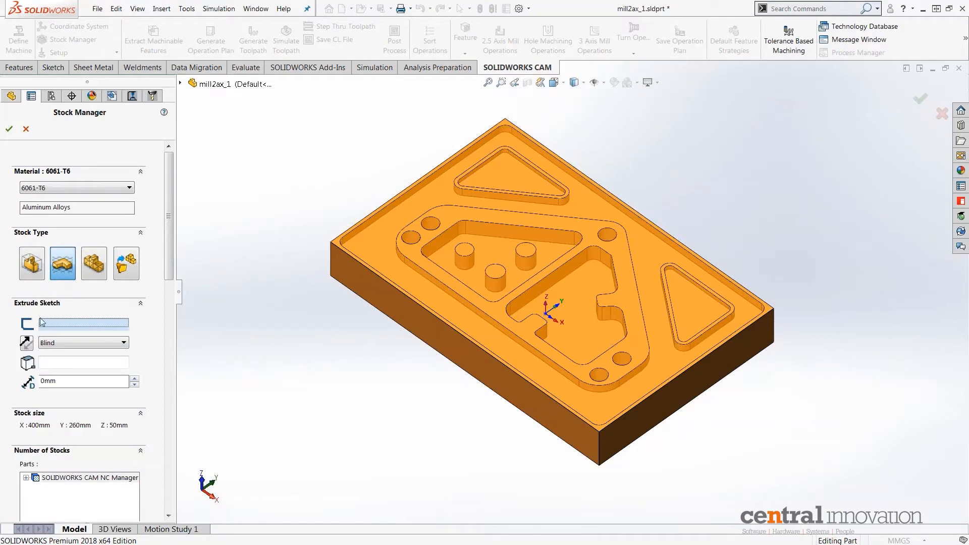
click(85, 267)
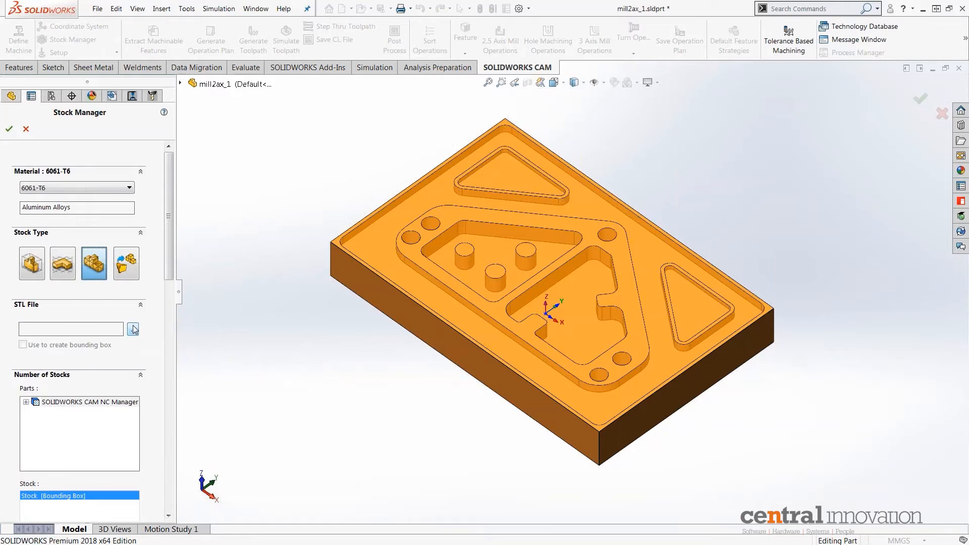
click(128, 271)
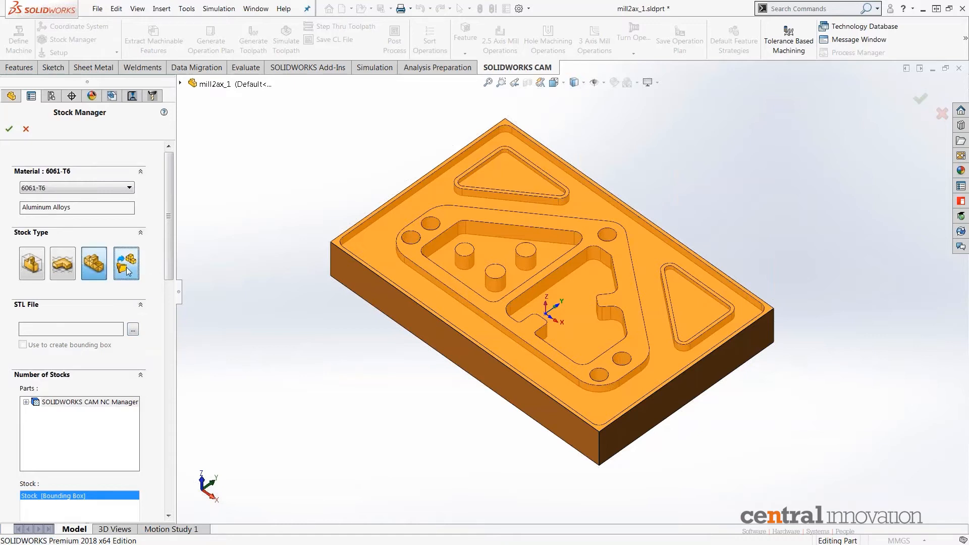
click(126, 267)
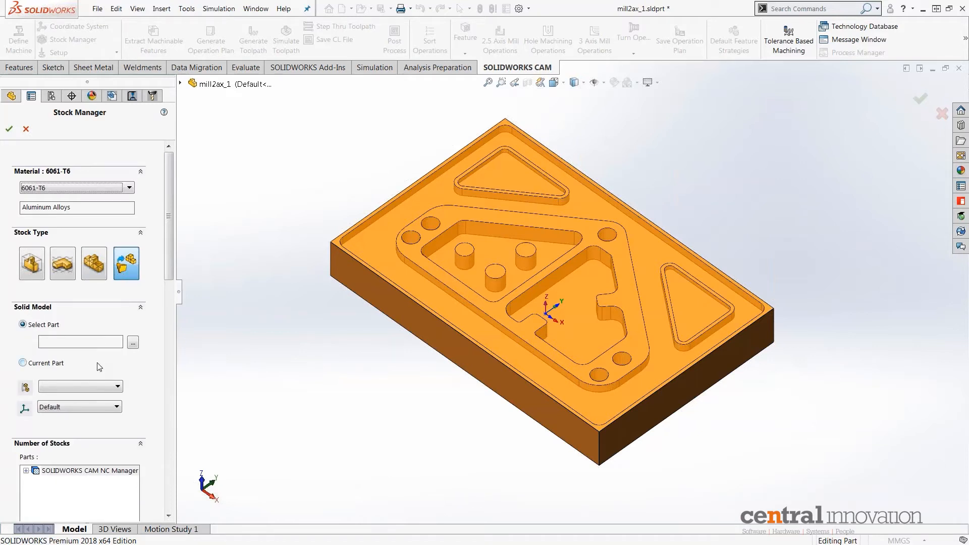
click(107, 388)
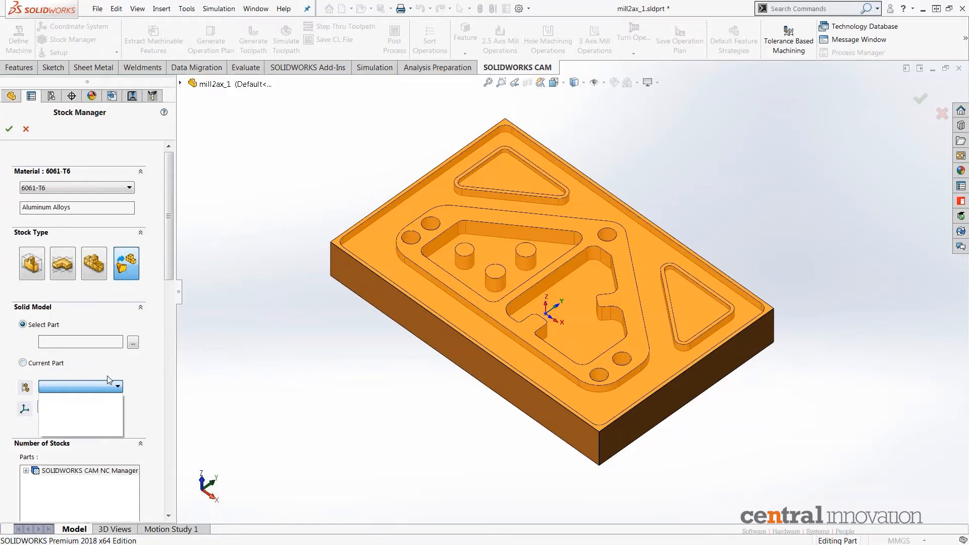
click(107, 377)
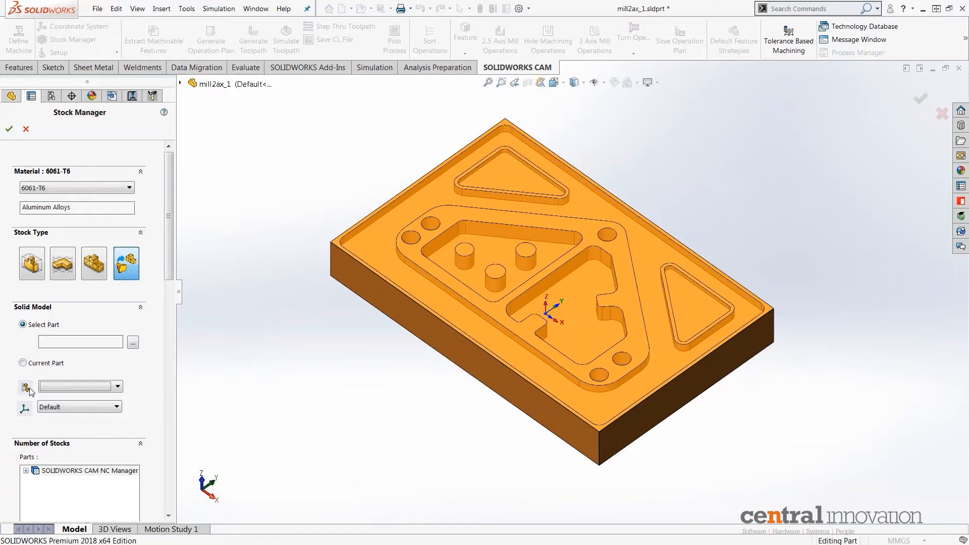
Review the list of stock materials and close the stock manager without applying changes.
click(134, 189)
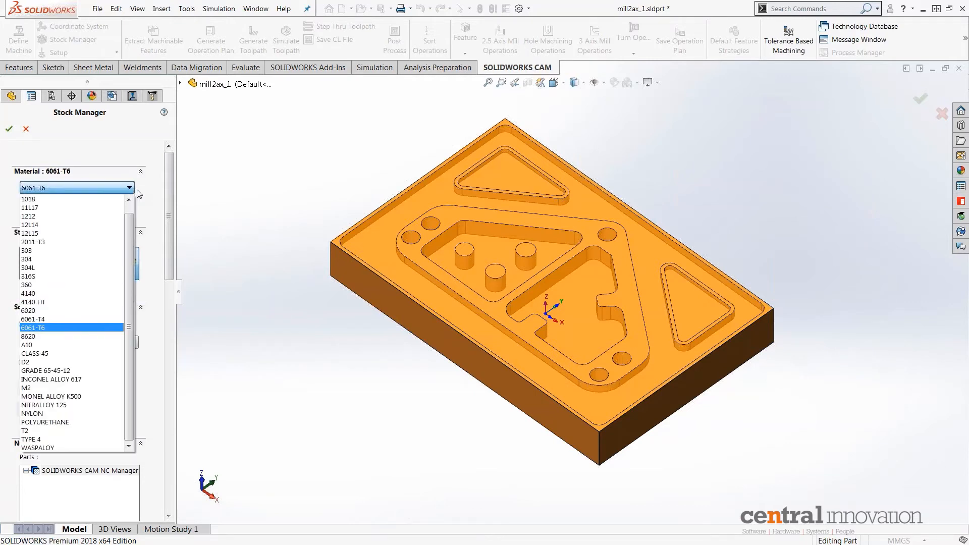
click(155, 195)
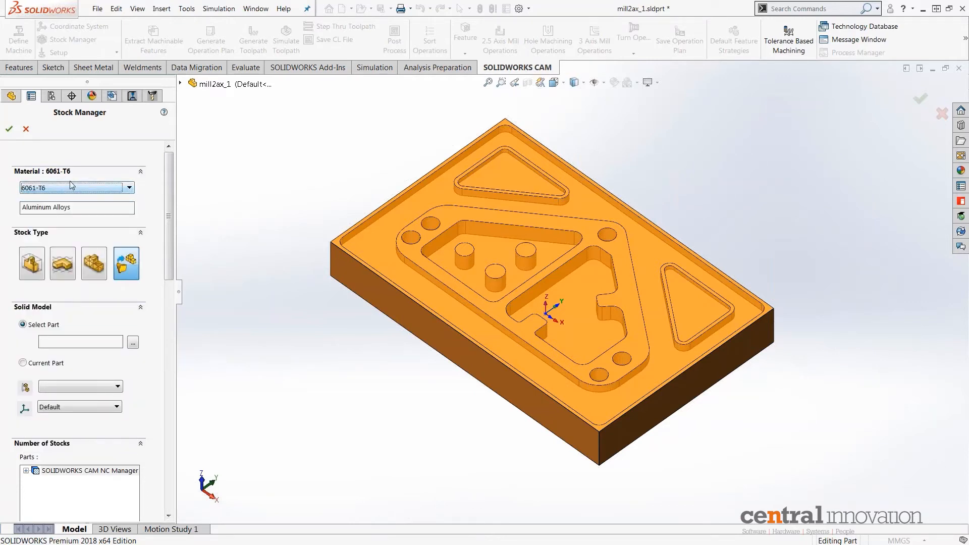
click(28, 131)
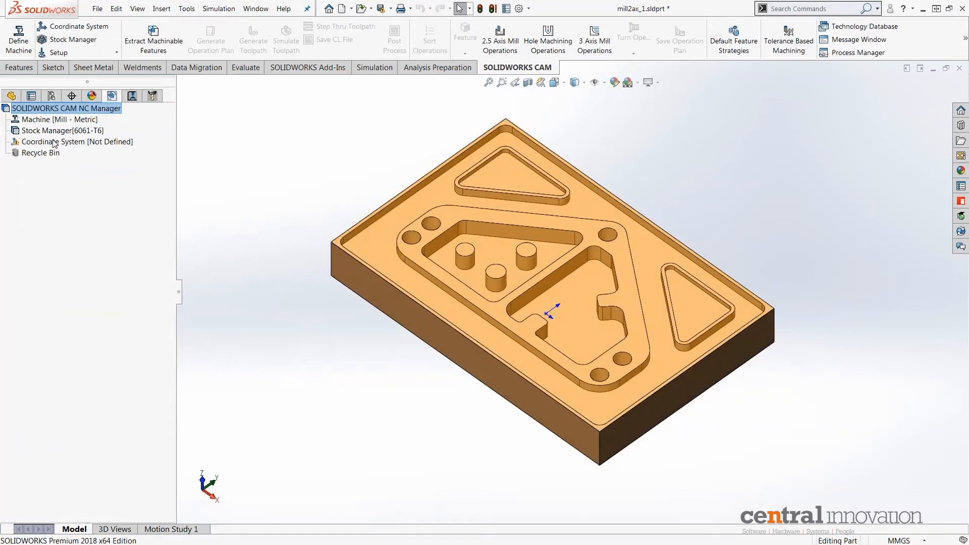
Edit the fixture coordinate system definition and try part bounding box vertices as the origin, ending at the top centre point.
right_click(72, 143)
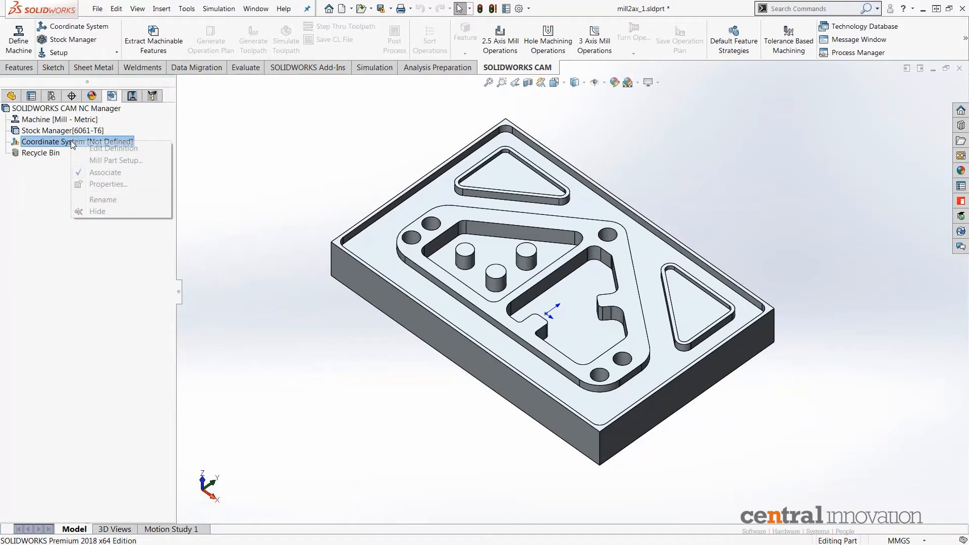
click(88, 148)
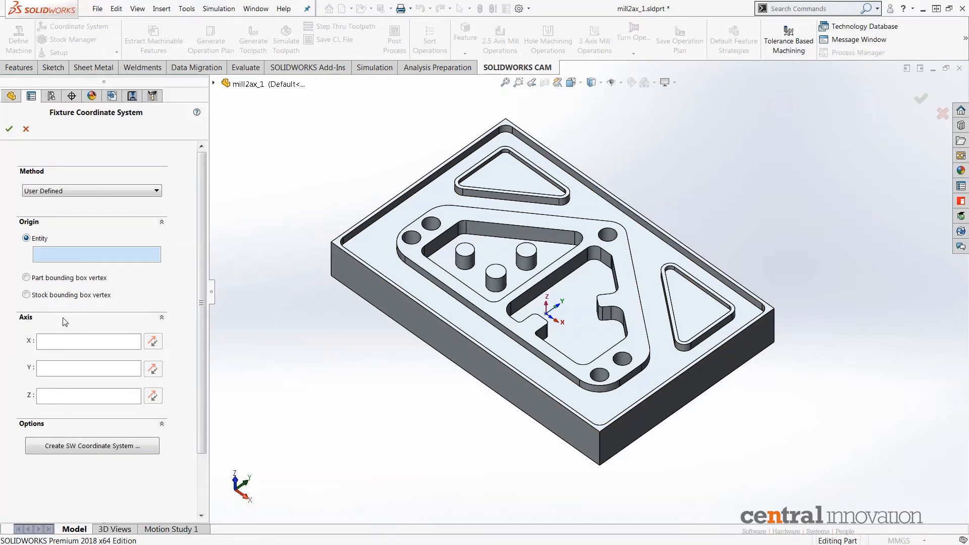
click(54, 283)
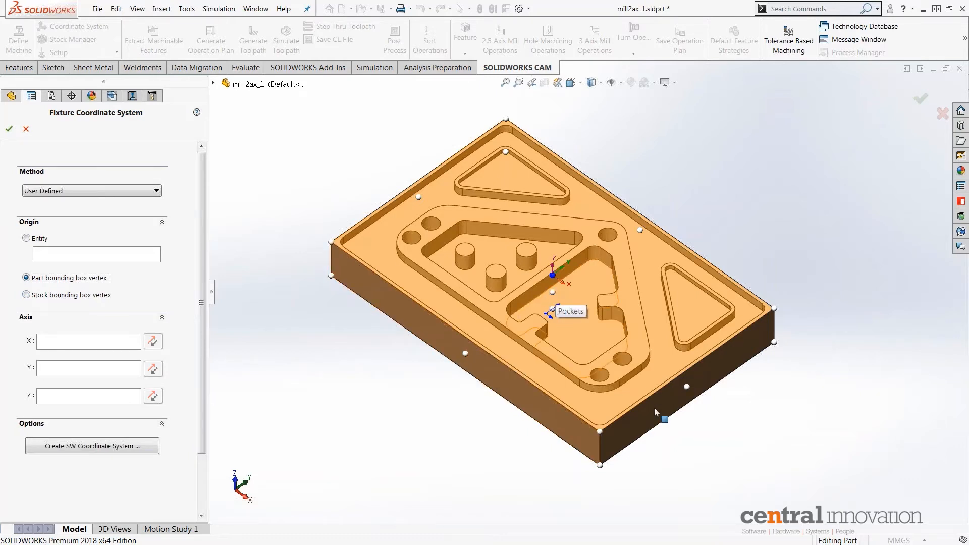
click(688, 387)
click(552, 276)
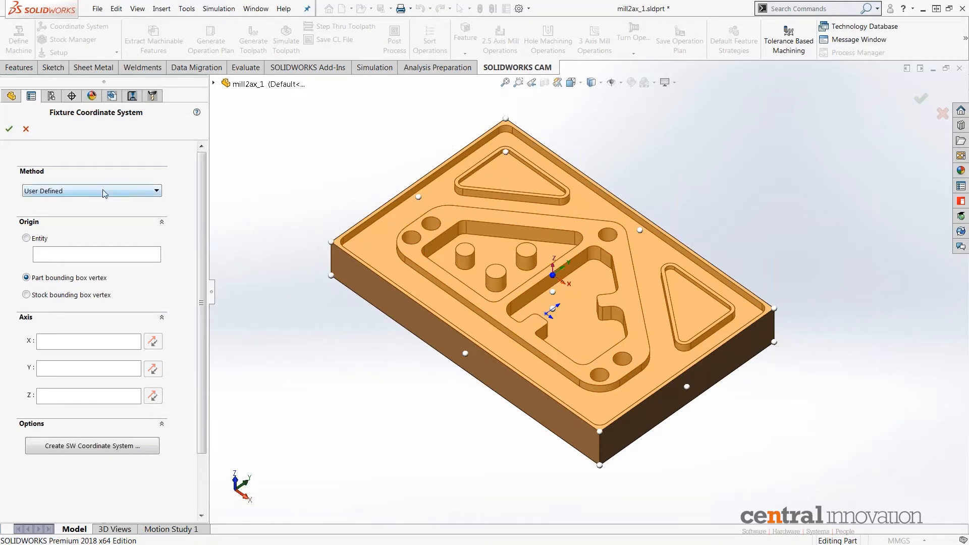
Compare the stock and part bounding box vertex origin options, and discard the fixture coordinate system edit.
click(58, 298)
click(58, 279)
click(58, 297)
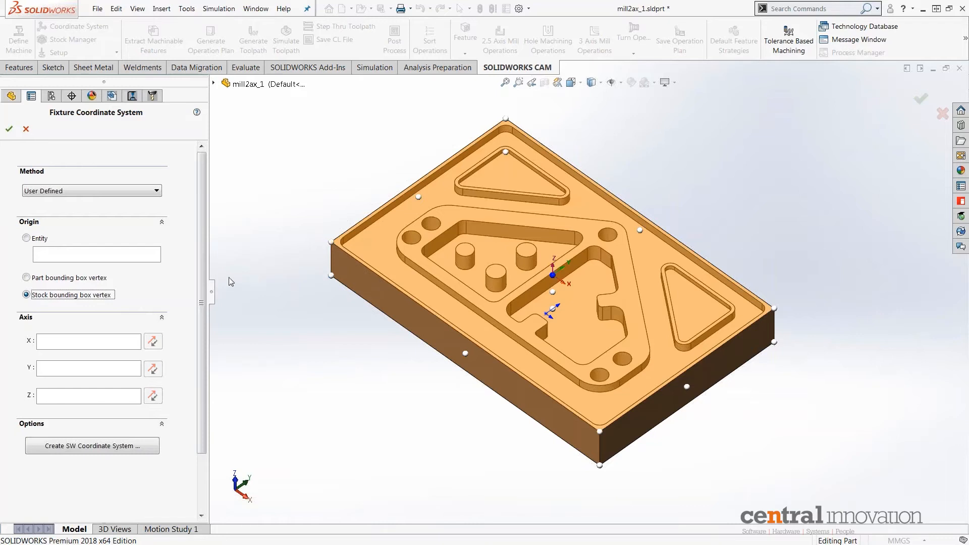
click(26, 131)
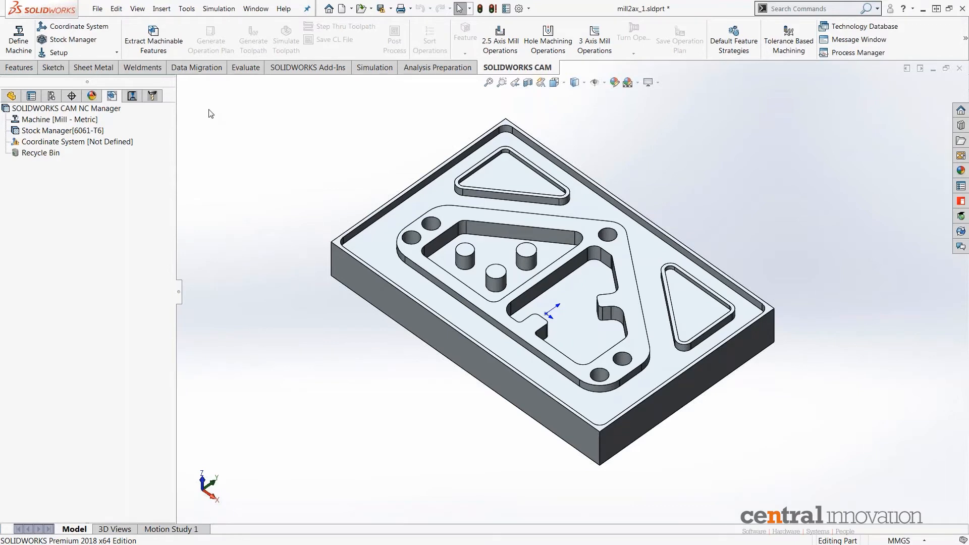
Start a mill setup with the part's top rim face as the direction entity, and cancel it.
click(116, 53)
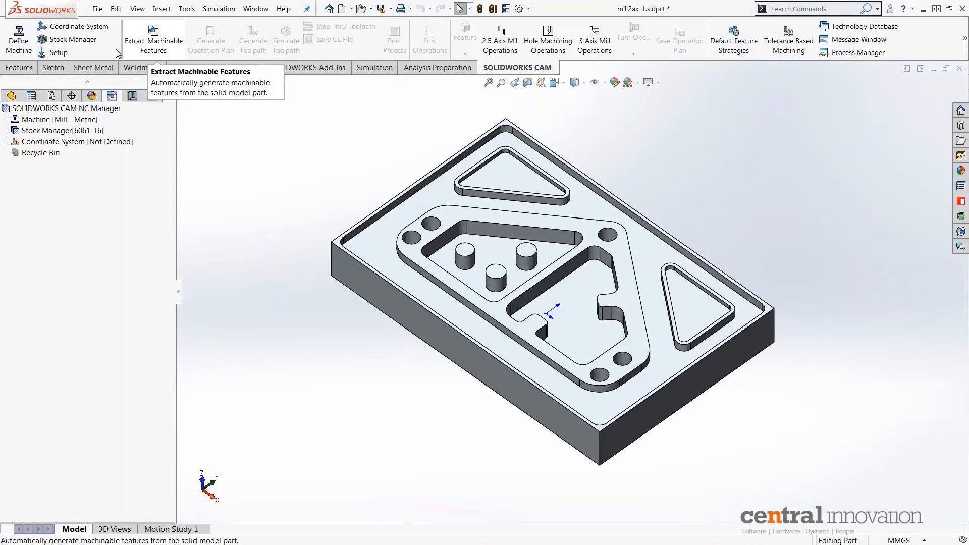
click(116, 52)
click(92, 67)
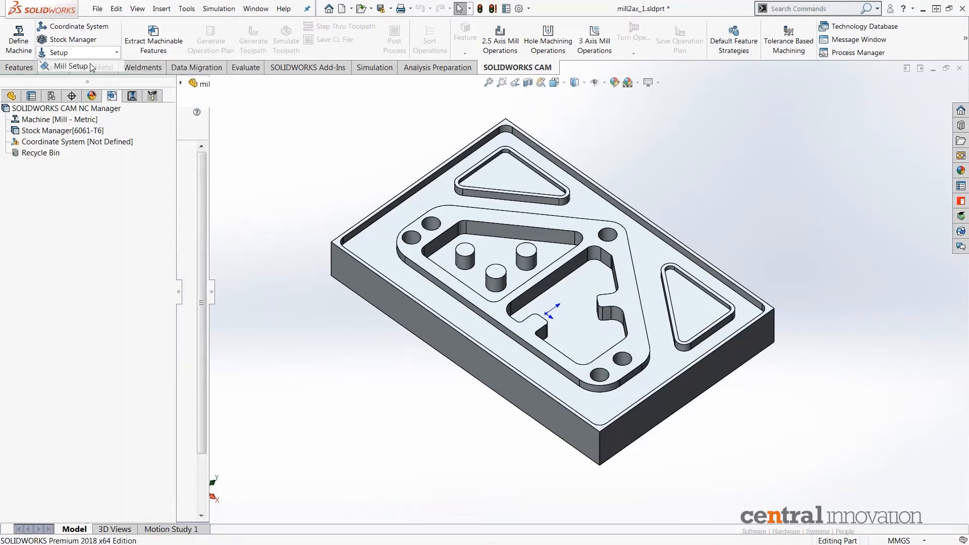
click(93, 68)
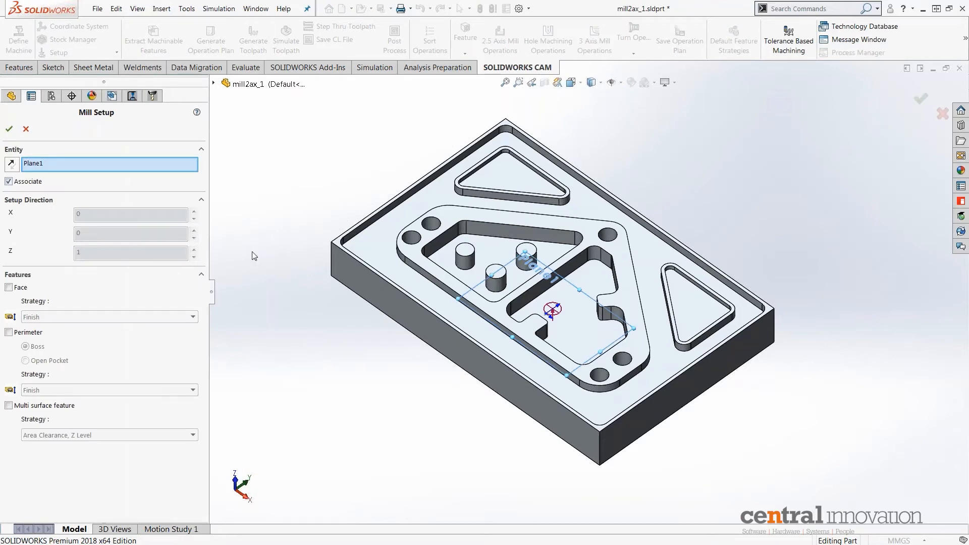
click(339, 247)
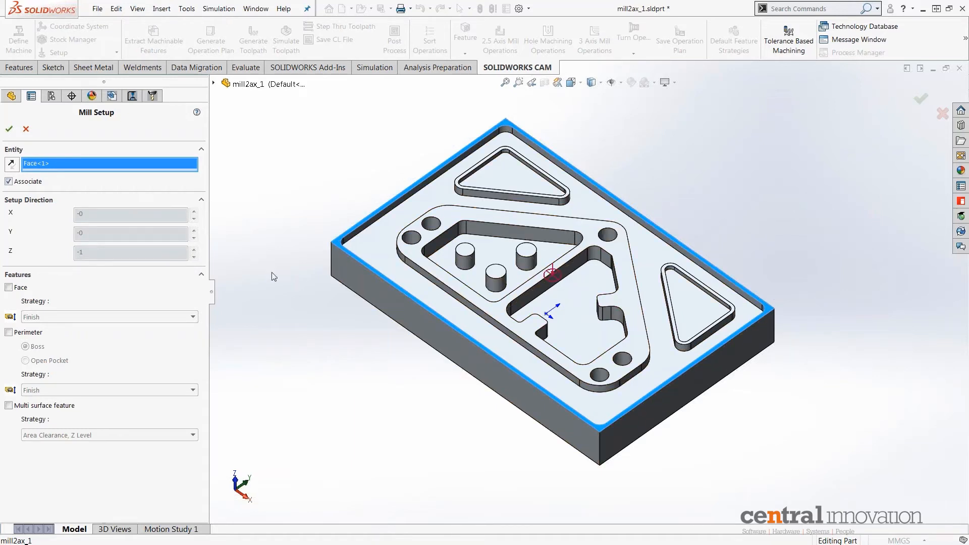
click(26, 129)
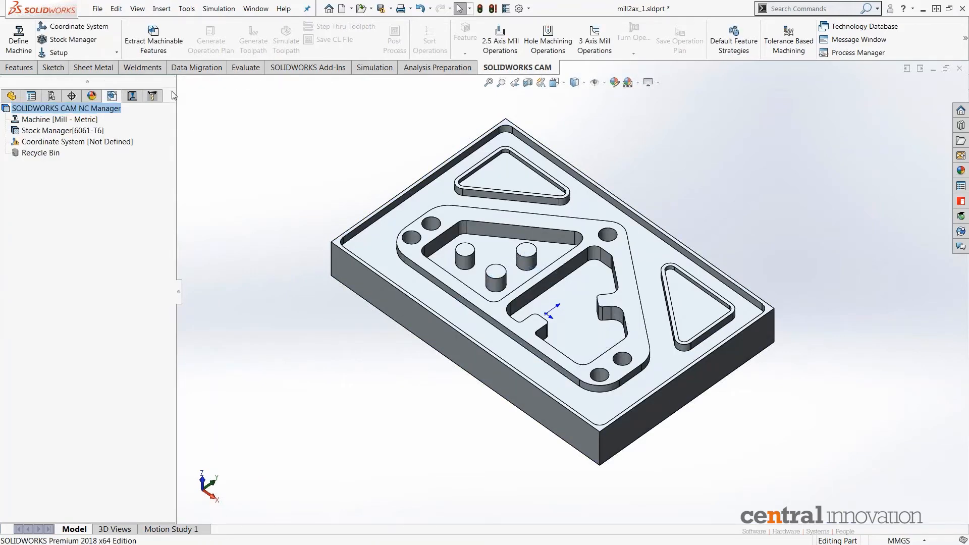
Extract the machinable features automatically from the solid part.
click(153, 47)
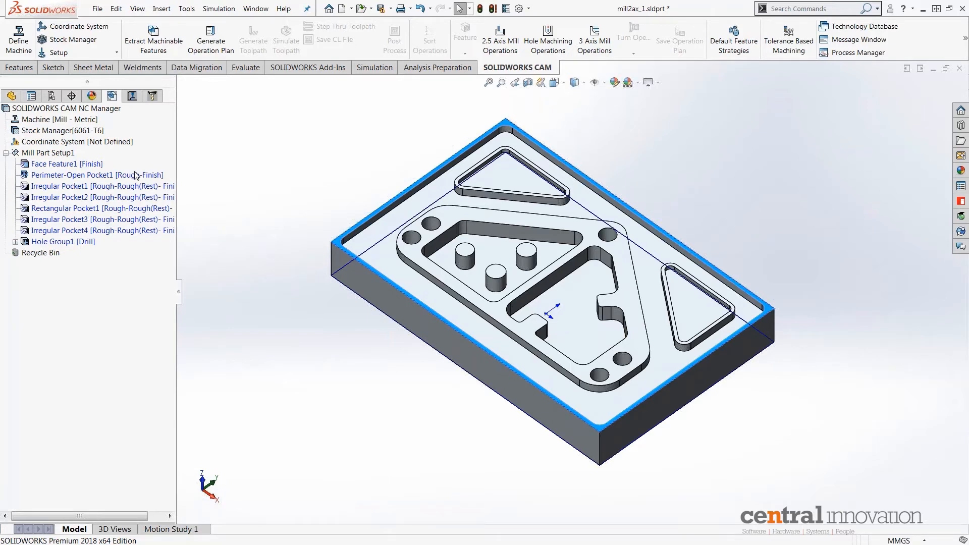
Show the CAM message window and review the messages logged during feature extraction.
click(965, 40)
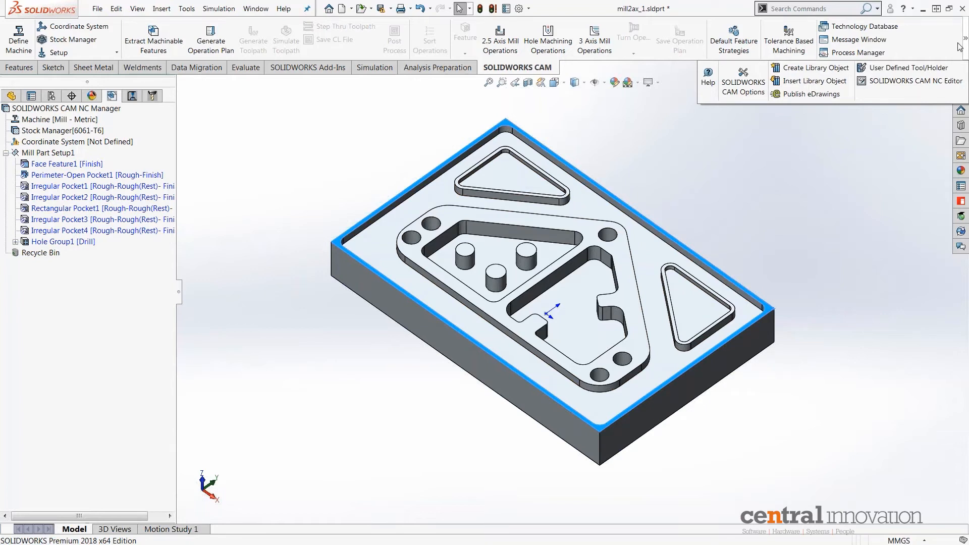
click(883, 42)
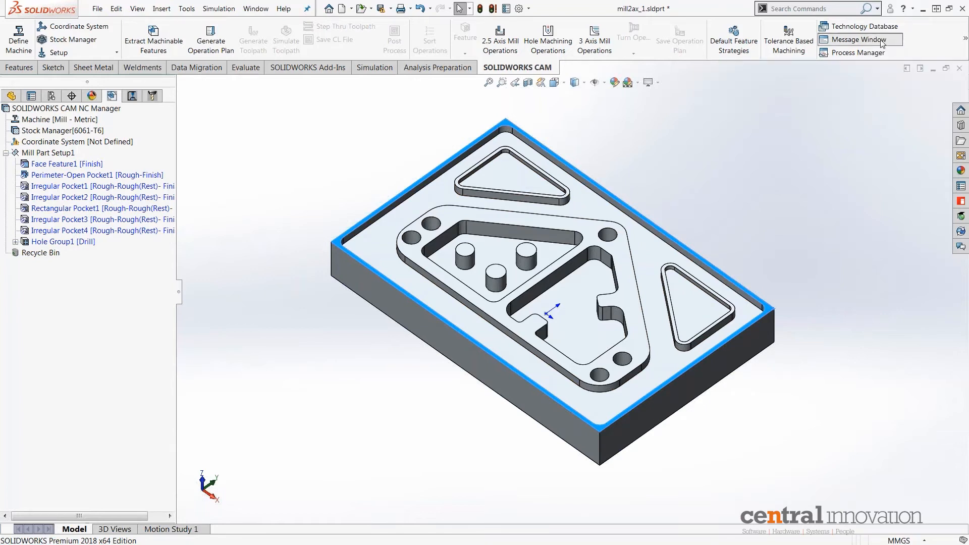
click(883, 43)
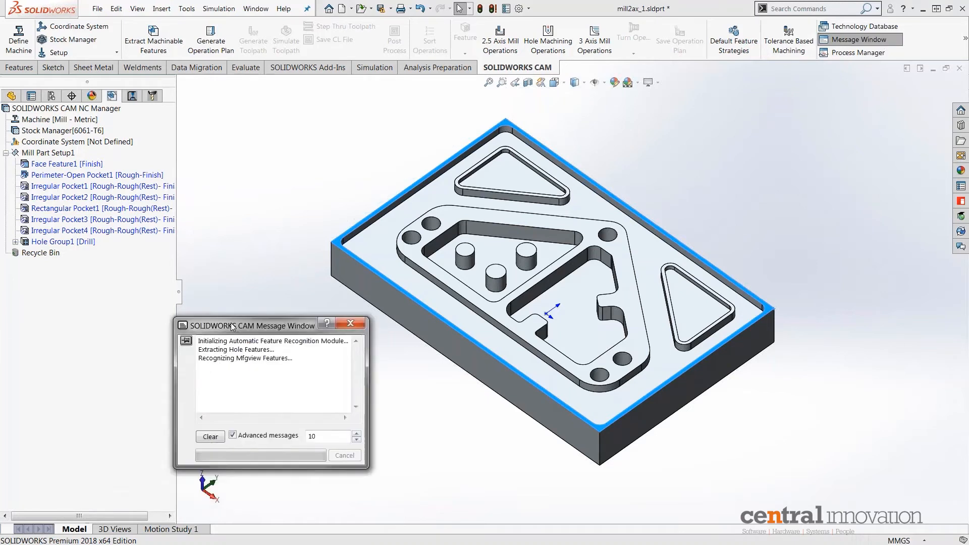
drag(393, 468, 629, 522)
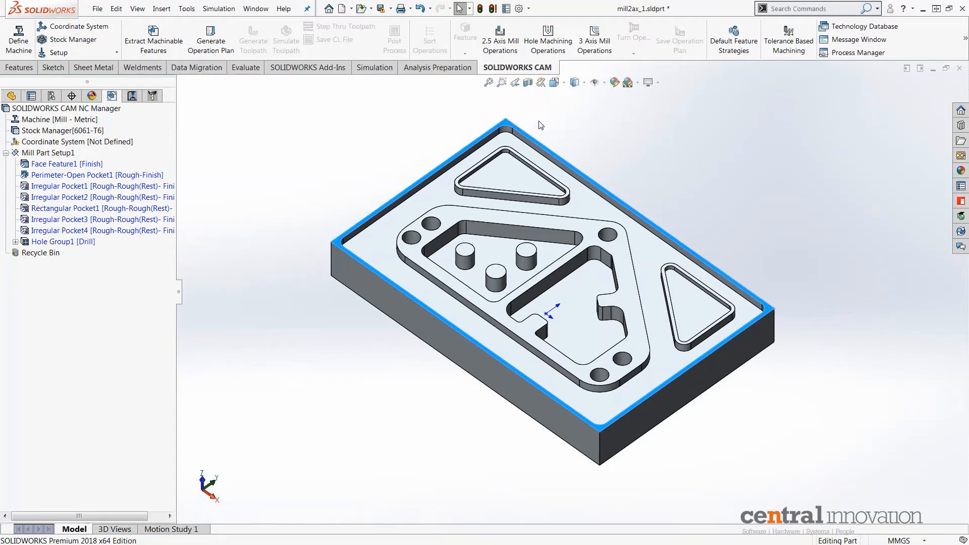
Highlight each extracted feature on the part in turn, from Face Feature1 through the pockets to Hole Group1.
click(267, 128)
click(61, 164)
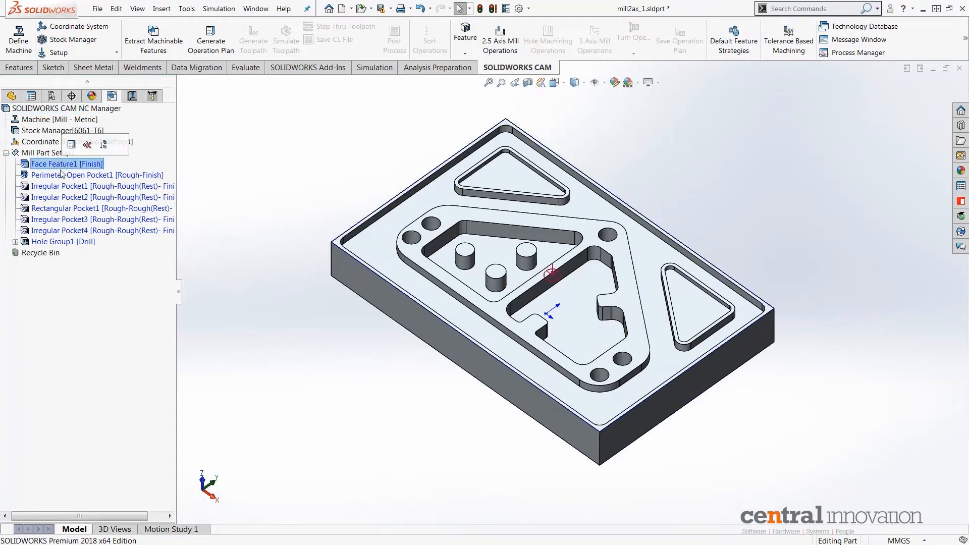
click(62, 174)
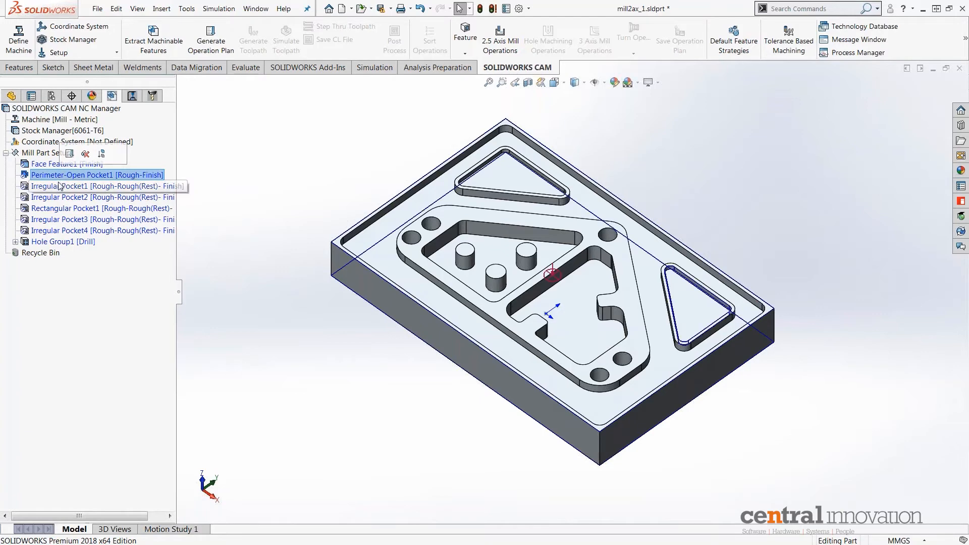
click(59, 191)
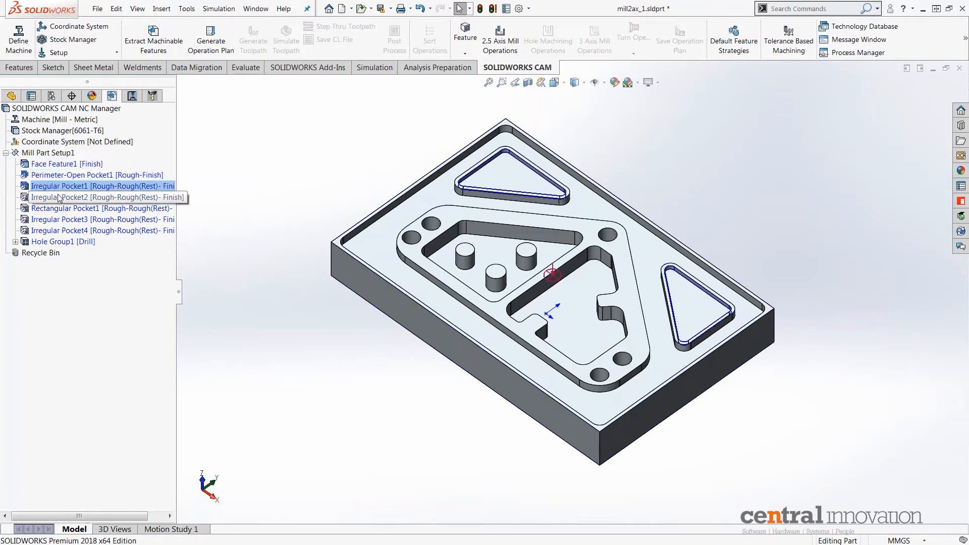
click(59, 198)
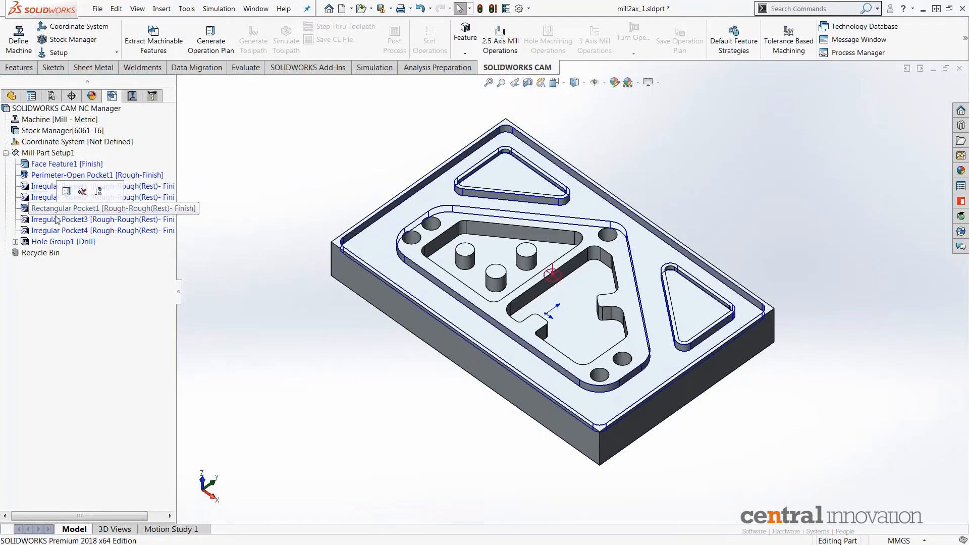
click(56, 209)
click(57, 220)
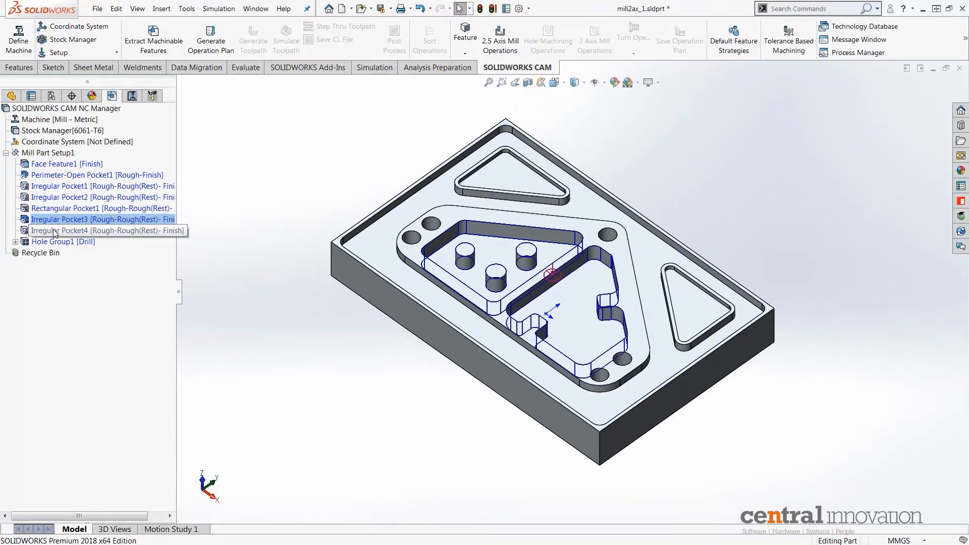
click(57, 243)
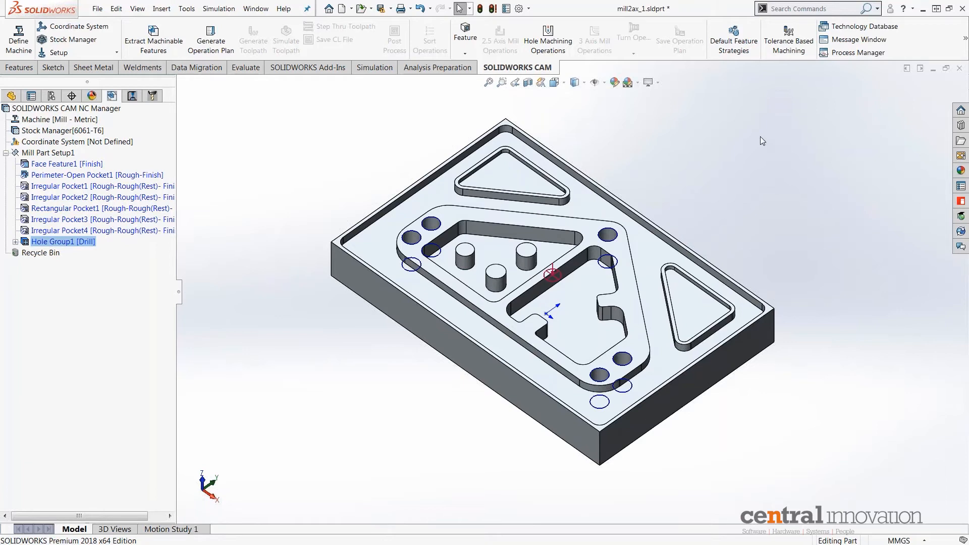
Review the mill feature extraction settings in the SOLIDWORKS CAM options, and close them without changes.
click(965, 40)
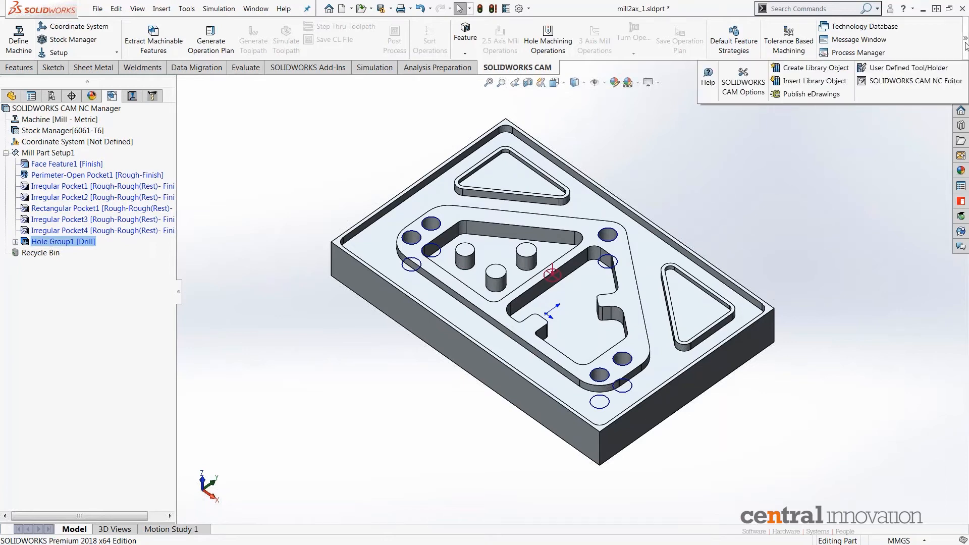
click(740, 88)
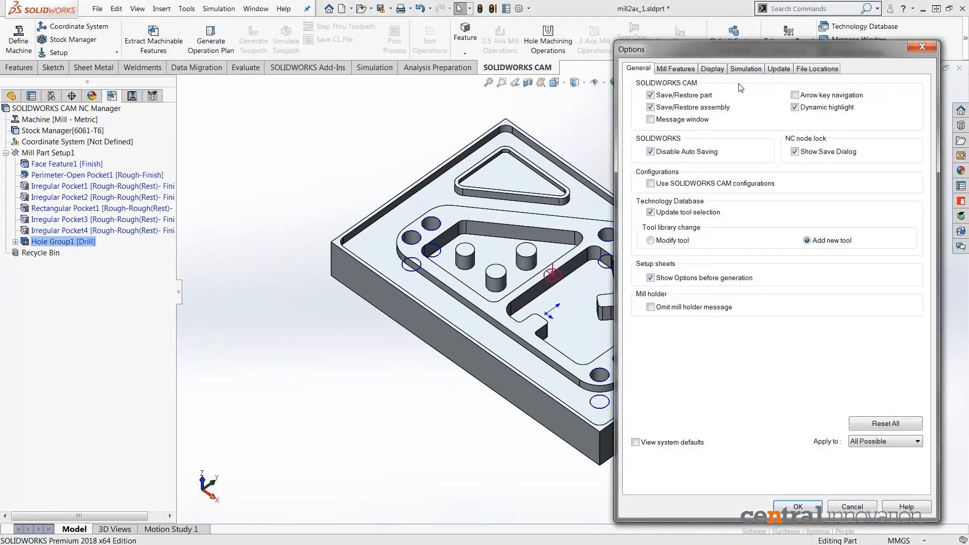
click(687, 71)
drag(685, 52, 590, 41)
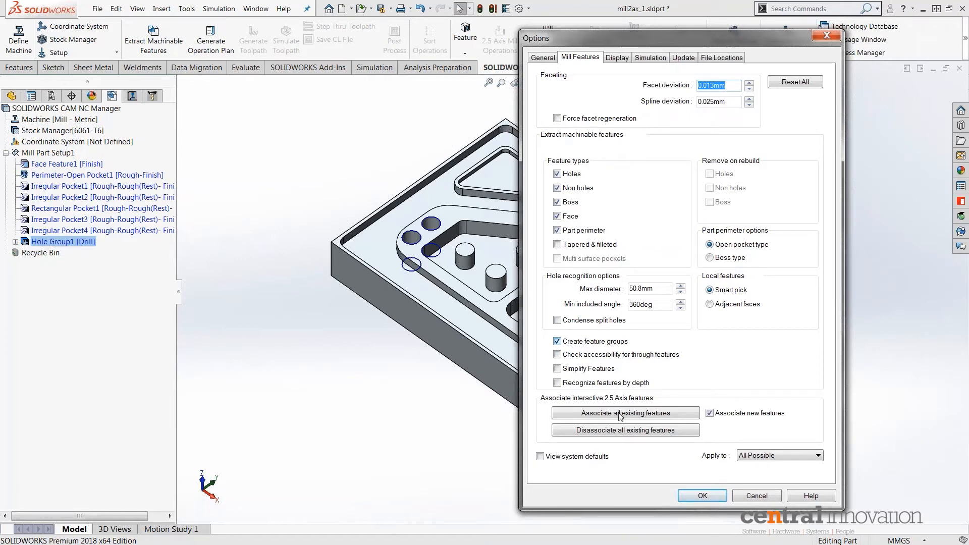
click(750, 496)
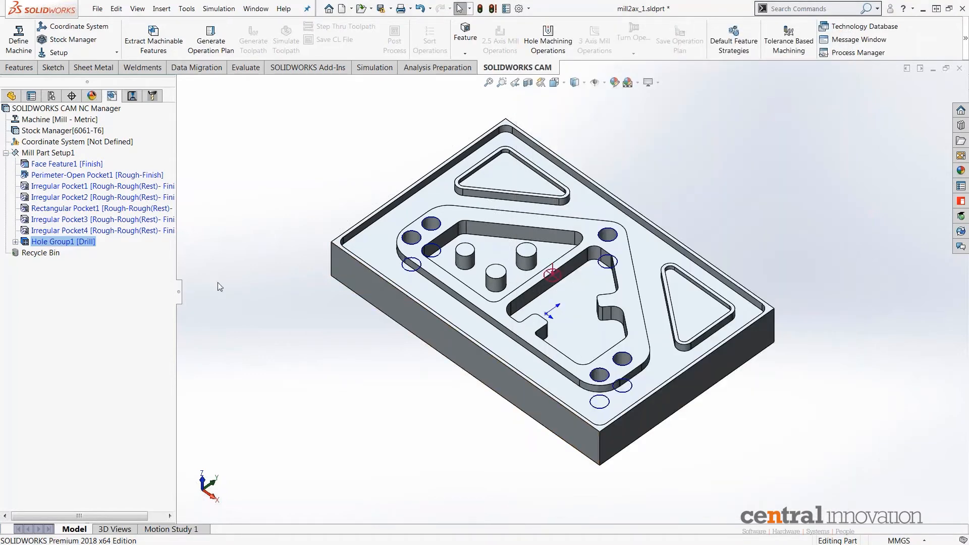
Inspect the individual holes in Hole Group1 by highlighting Hole1 to Hole5, and collapse the group.
click(15, 242)
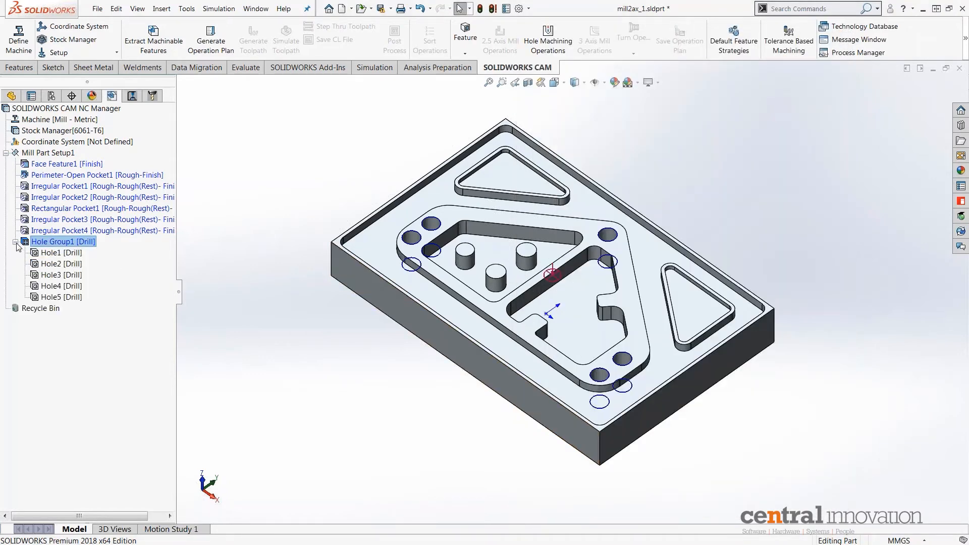
click(64, 254)
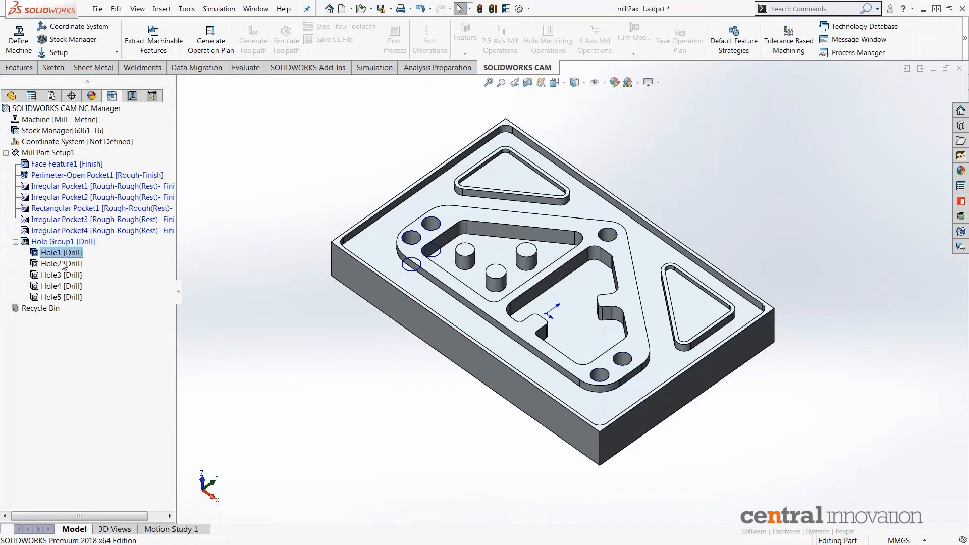
click(63, 265)
click(61, 276)
click(61, 286)
click(59, 297)
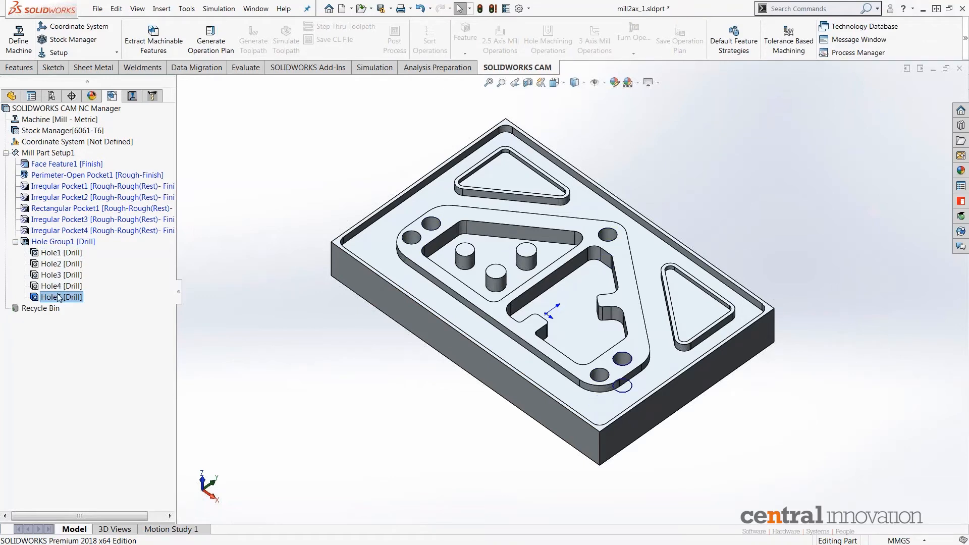
click(15, 241)
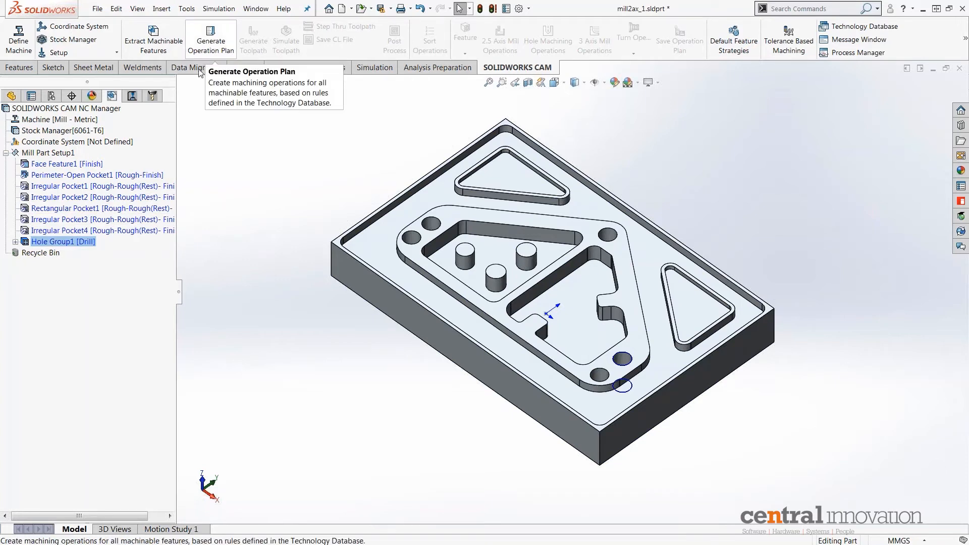
Switch to the operation tree and generate the operation plan for all machinable features.
click(132, 96)
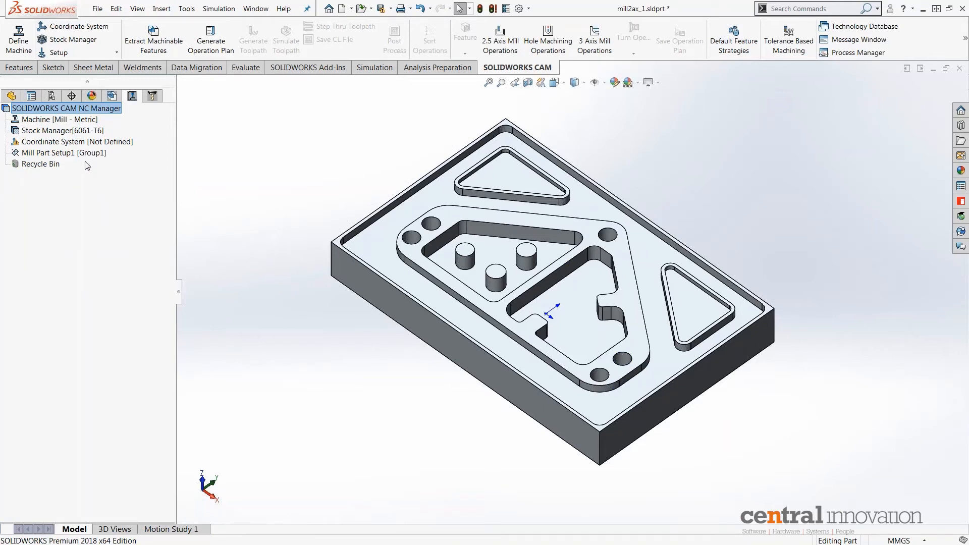
click(213, 49)
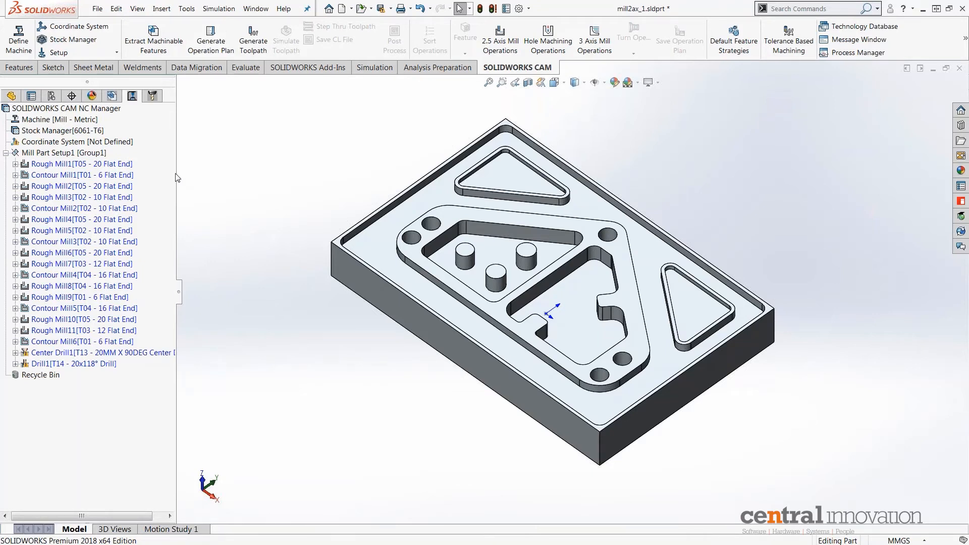
Examine the Rough Mill1 operation's parameters and the feature it machines, and collapse it again.
mouse_move(59, 167)
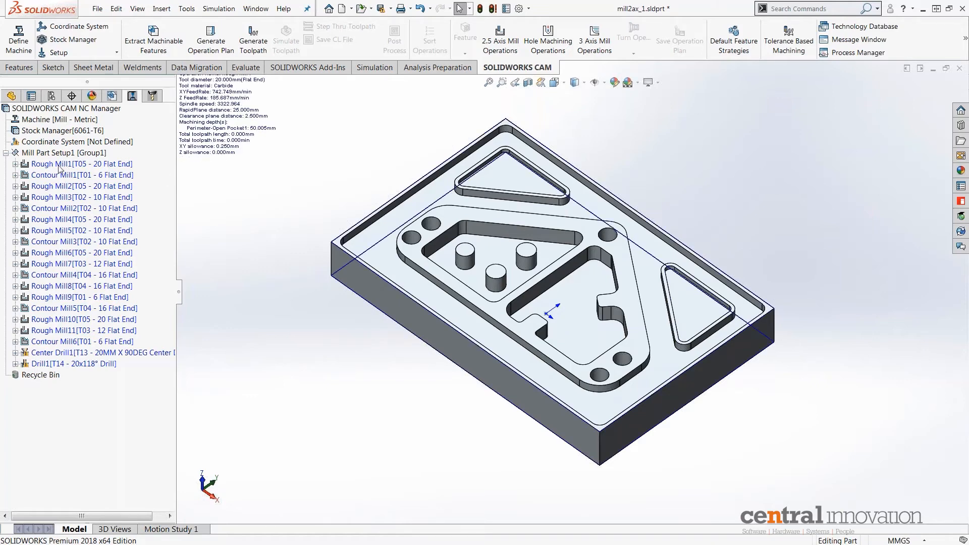
click(15, 165)
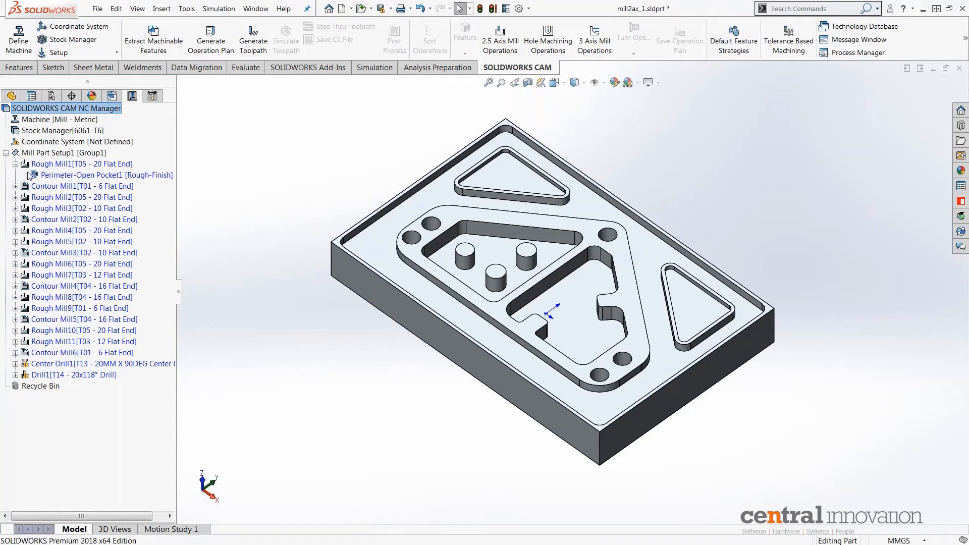
mouse_move(66, 176)
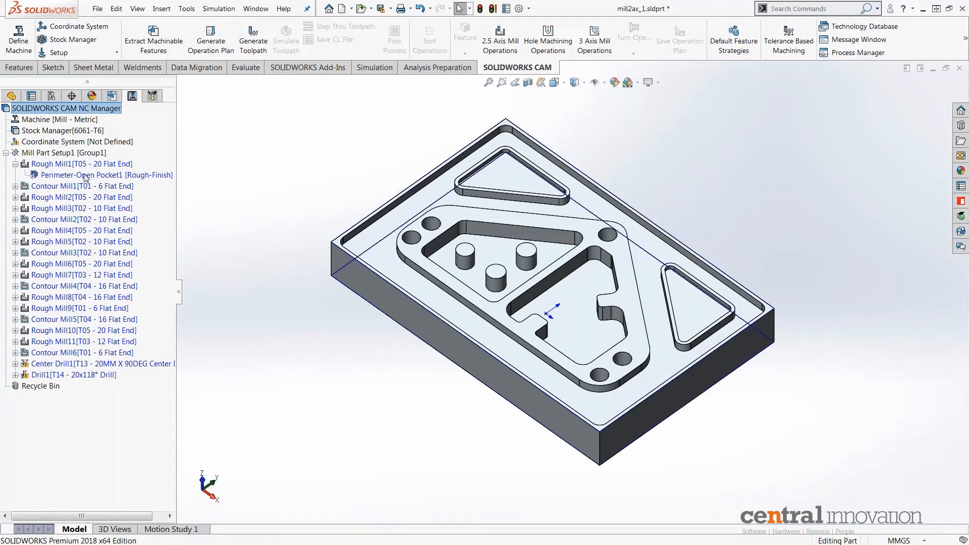
click(80, 177)
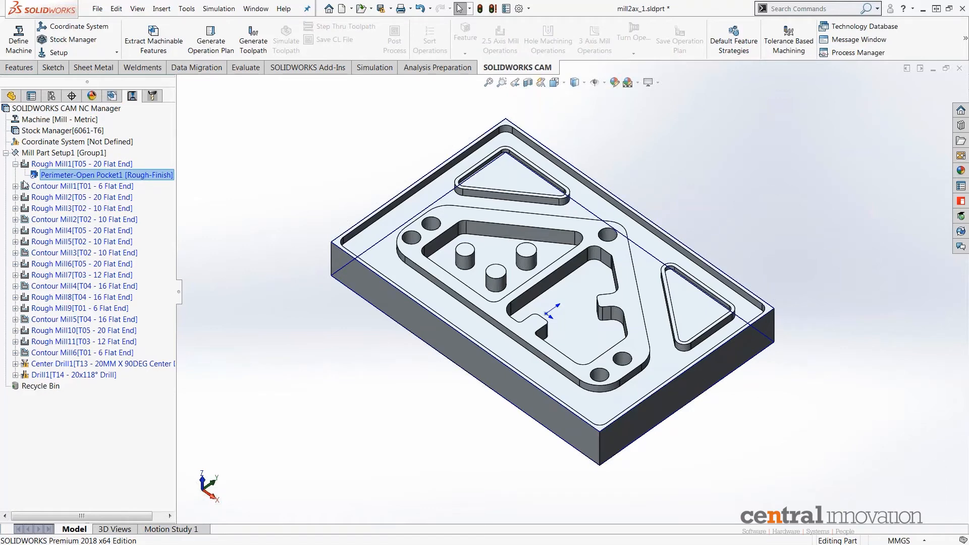
click(16, 166)
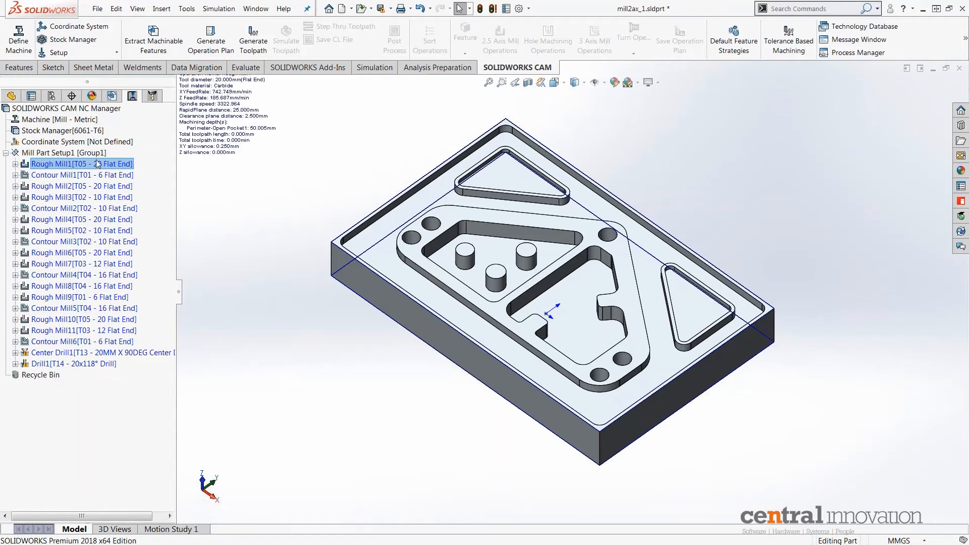
Sort the operations by operation type, with no secondary sort and complete features processed together.
right_click(96, 108)
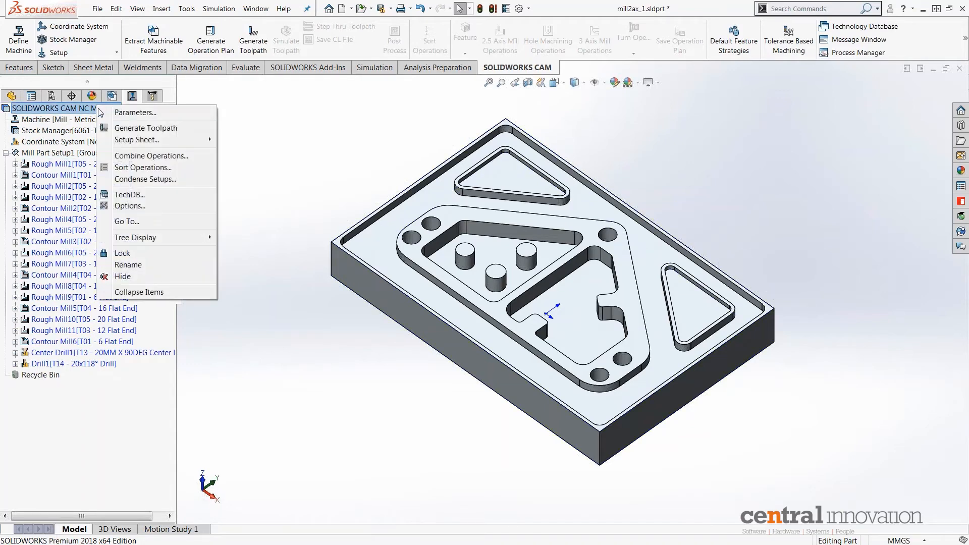
click(135, 169)
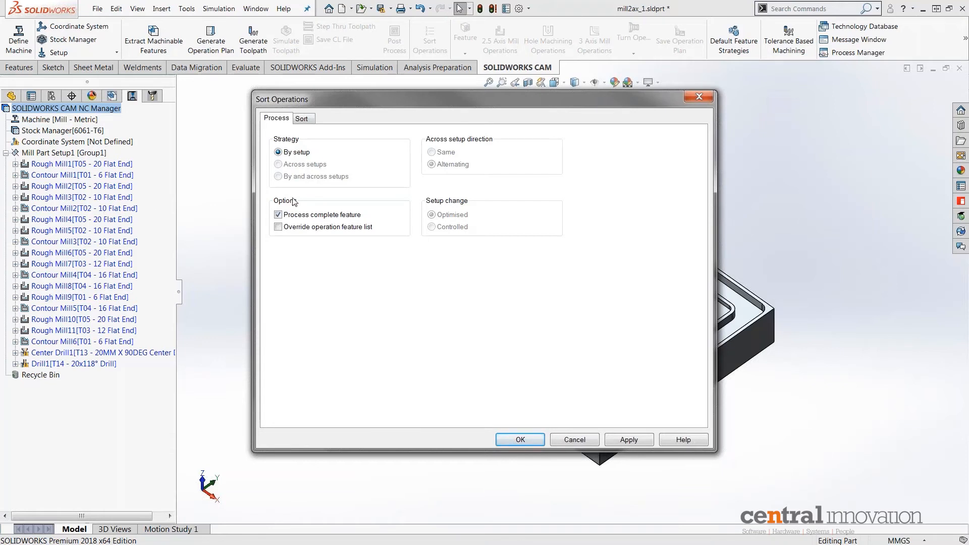
click(303, 120)
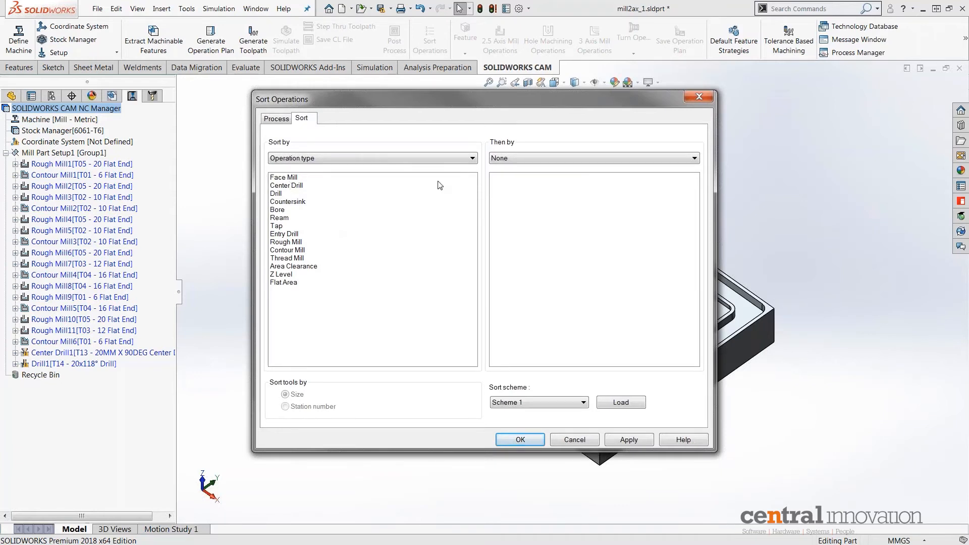
click(620, 440)
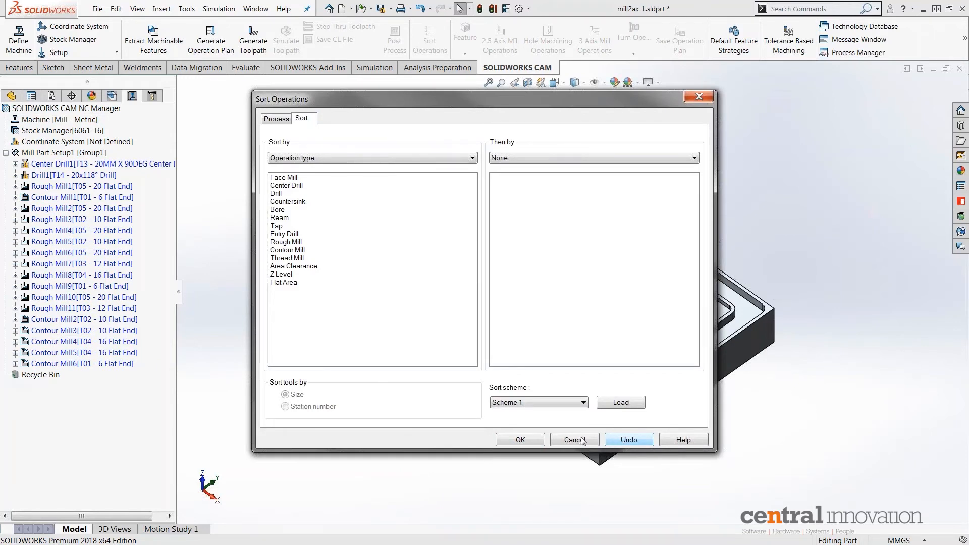
click(535, 440)
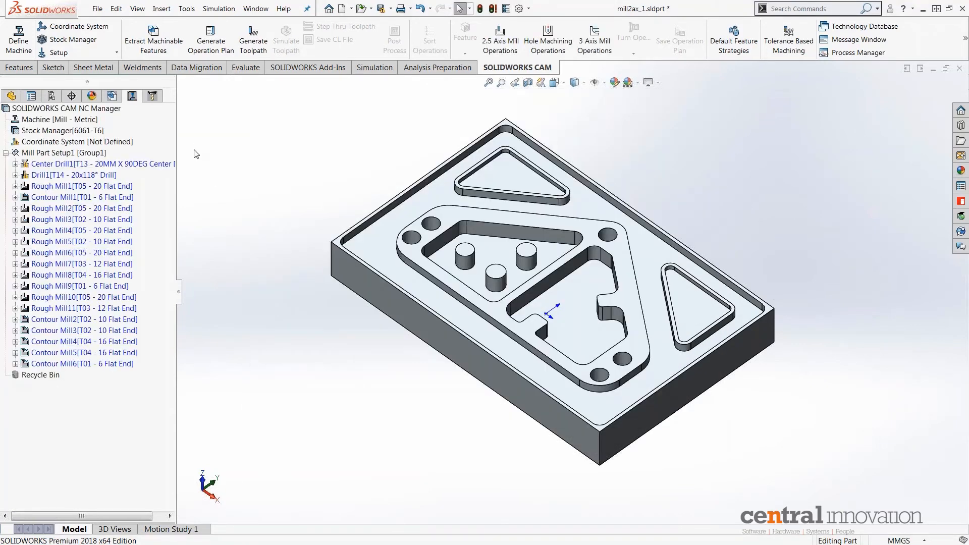
Examine the parameters of the sorted operations, including Rough Mill1, Contour Mill1 and Drill1.
mouse_move(61, 208)
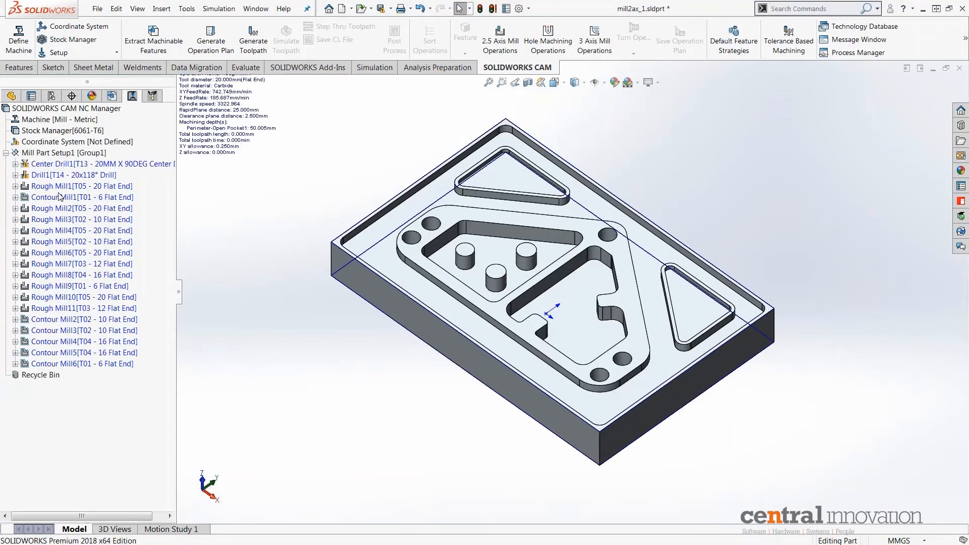
click(61, 197)
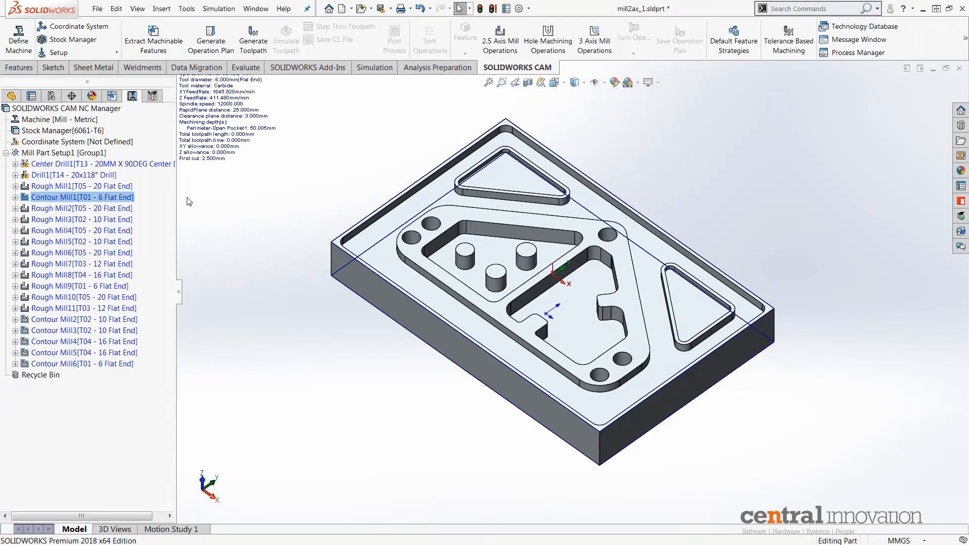
mouse_move(83, 170)
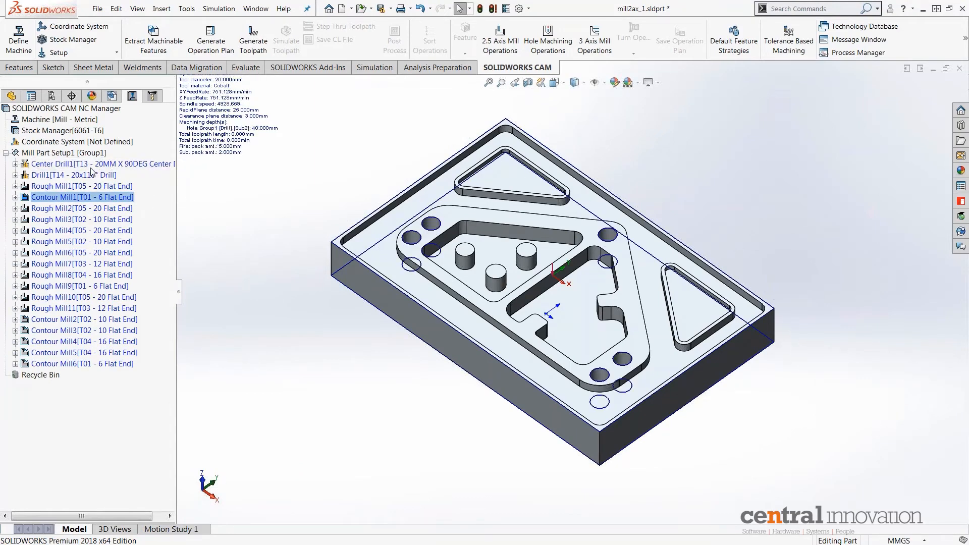
Move the Center Drill1 operation to the end of Mill Part Setup1, after Contour Mill6.
click(51, 163)
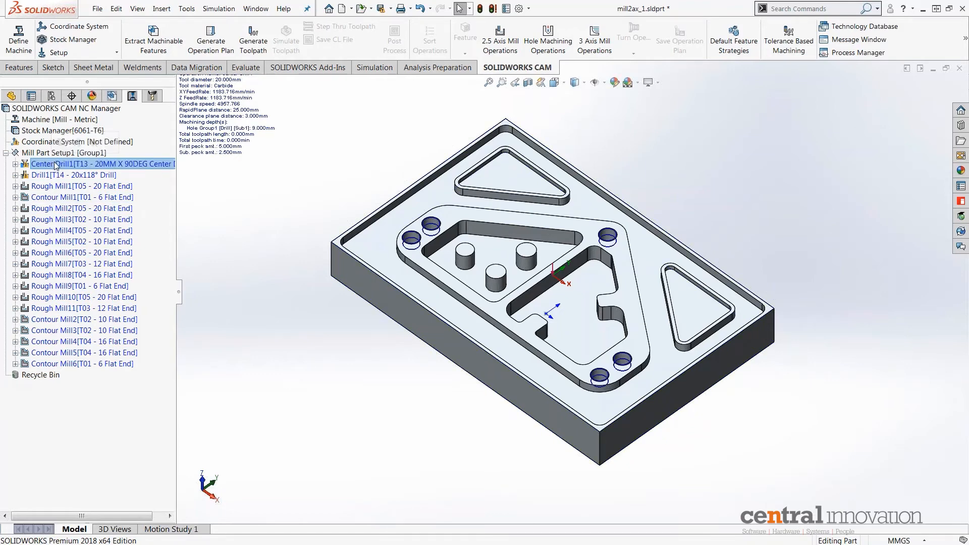
click(59, 175)
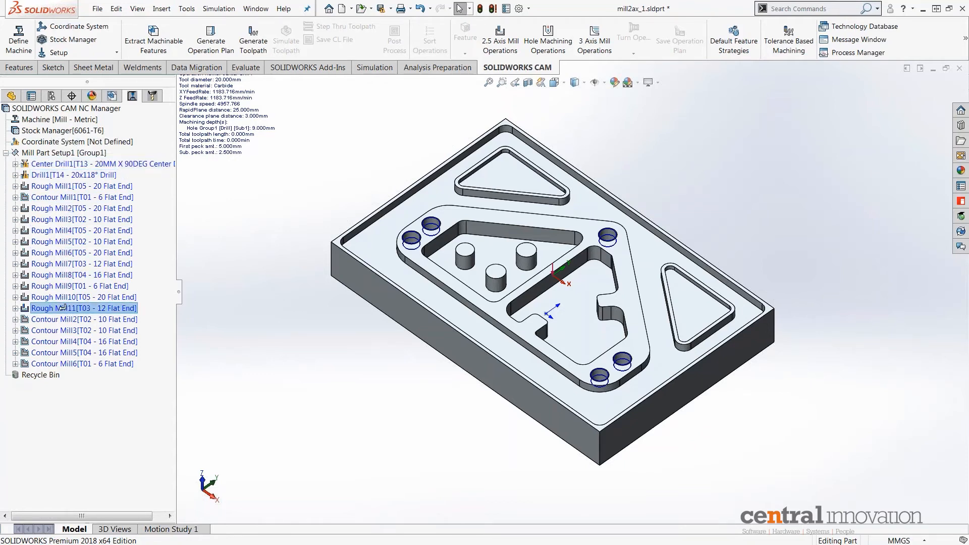
click(64, 354)
click(65, 364)
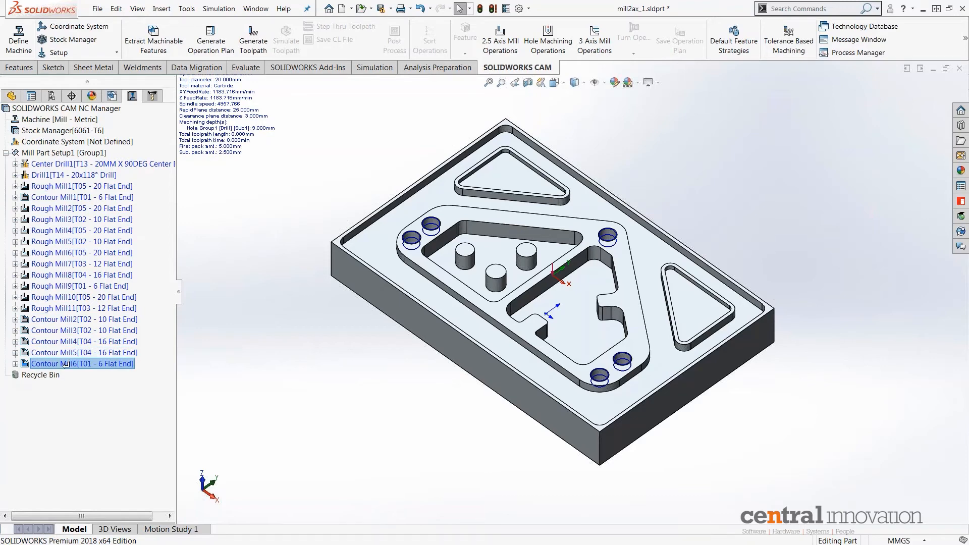
drag(66, 365, 66, 365)
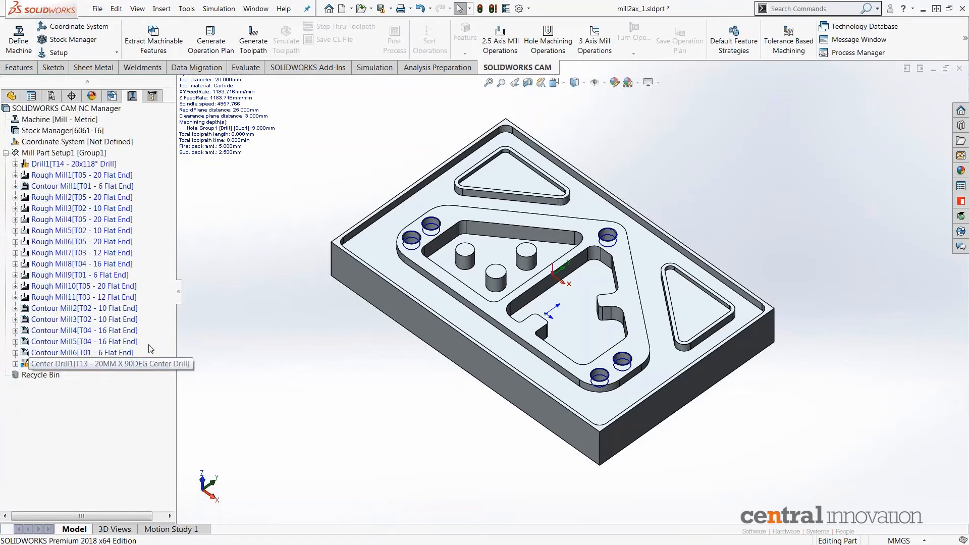
Move the Drill1 operation to the end of Mill Part Setup1, directly after Center Drill1.
click(67, 160)
click(75, 162)
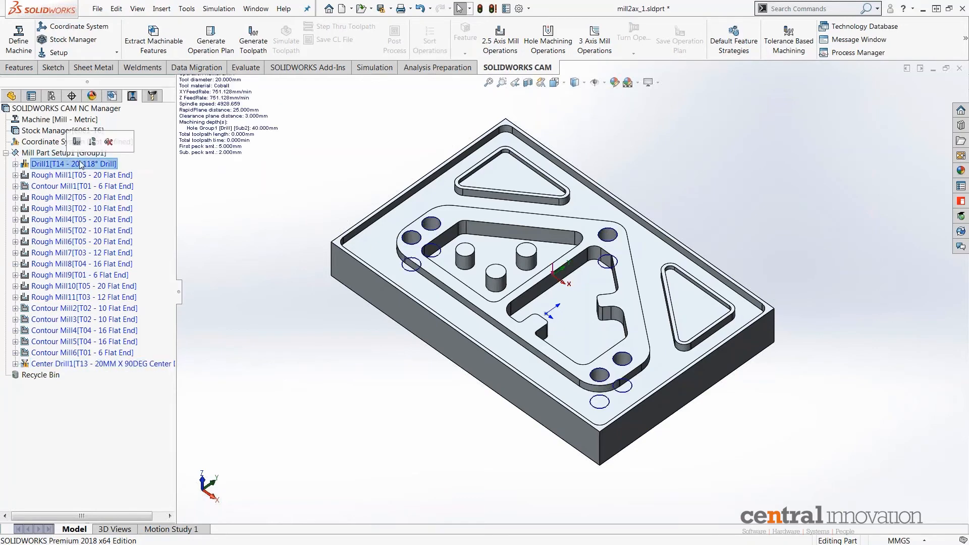
drag(74, 163, 69, 330)
drag(69, 365, 69, 365)
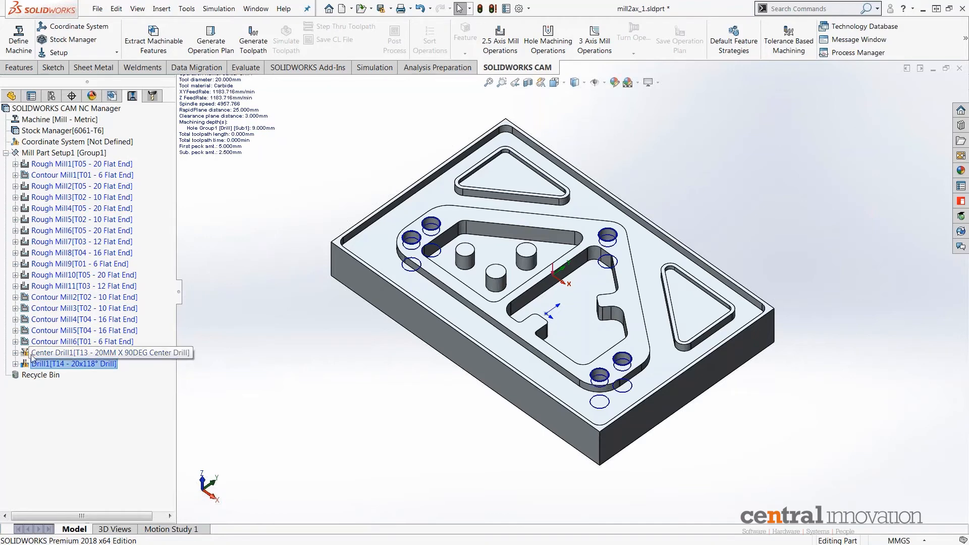
Check what is wrong with the Center Drill1 operation and clear its error.
right_click(105, 355)
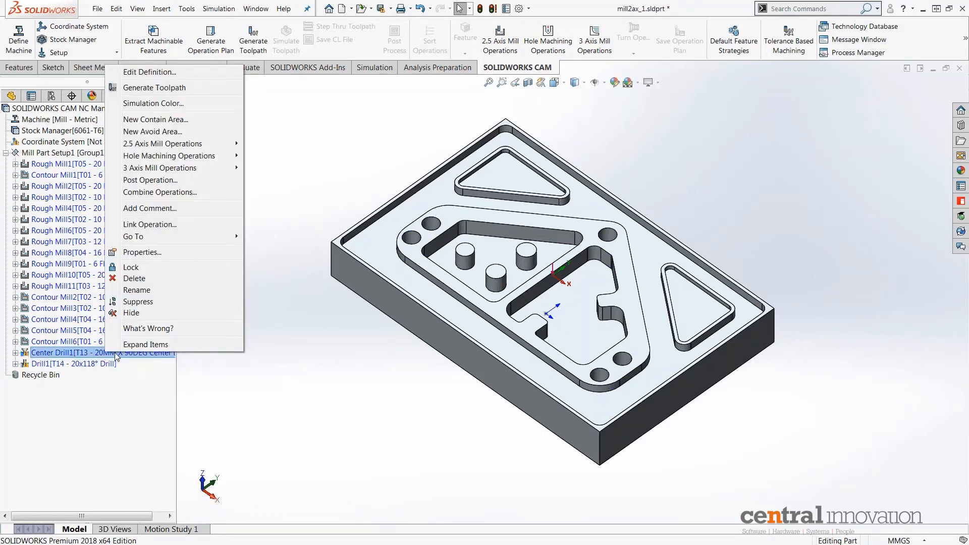
click(137, 329)
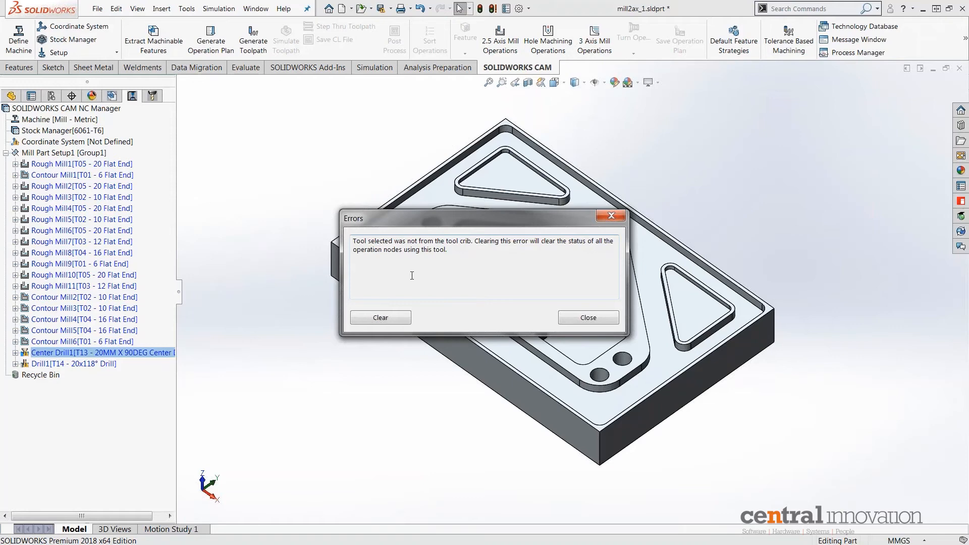
click(383, 318)
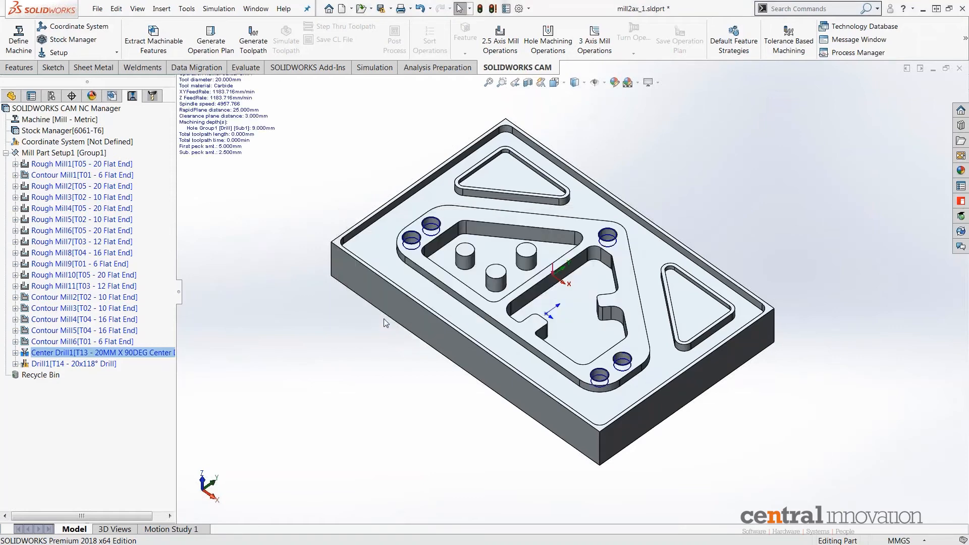
click(24, 355)
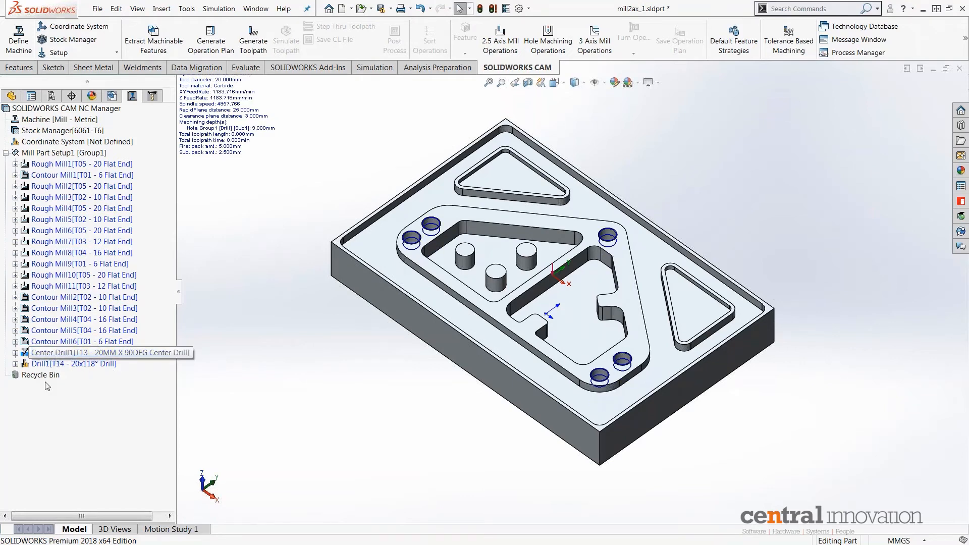
Check what is wrong with the Drill1 operation and clear its error.
click(83, 364)
right_click(84, 364)
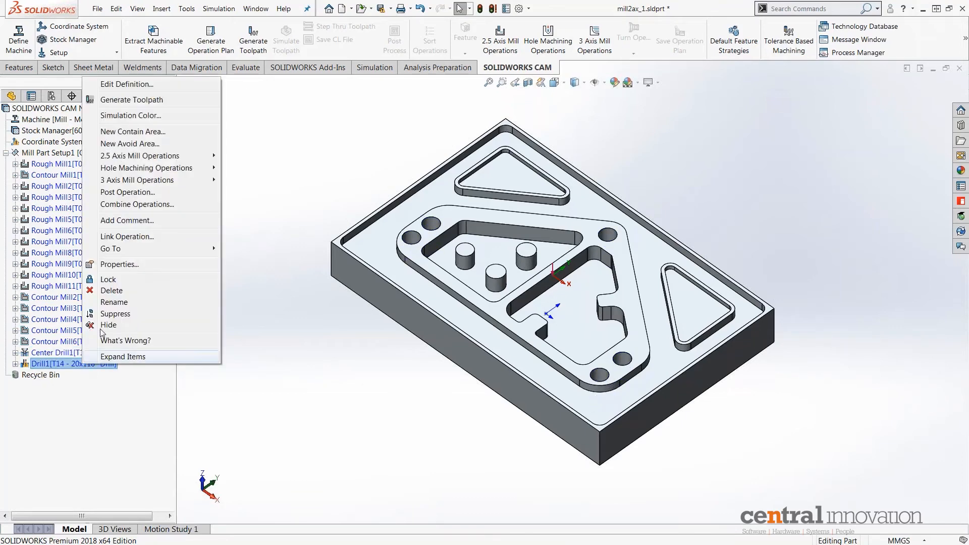
click(116, 340)
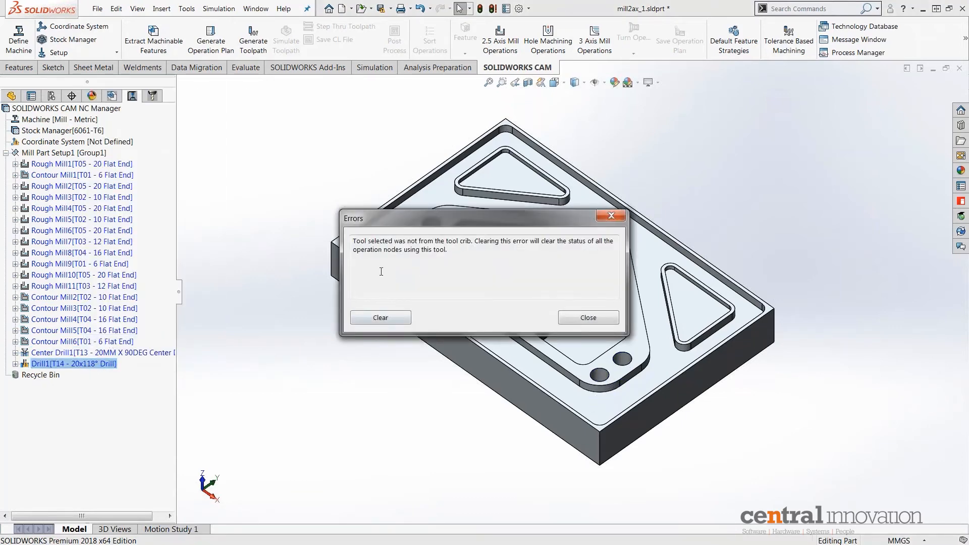
click(375, 317)
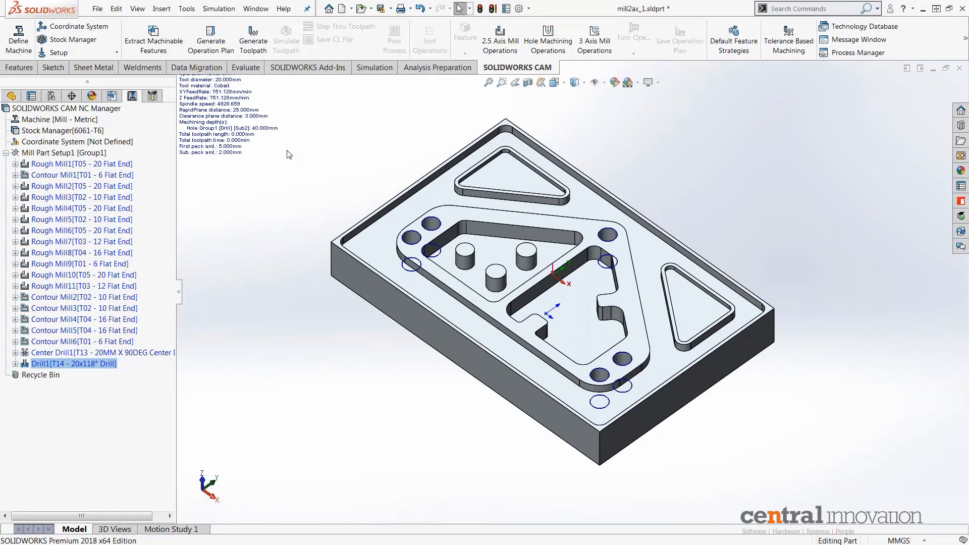
Examine Rough Mill1's operation definition, including its mill tool, roughing parameters and available pocketing patterns, and accept it as is.
right_click(97, 167)
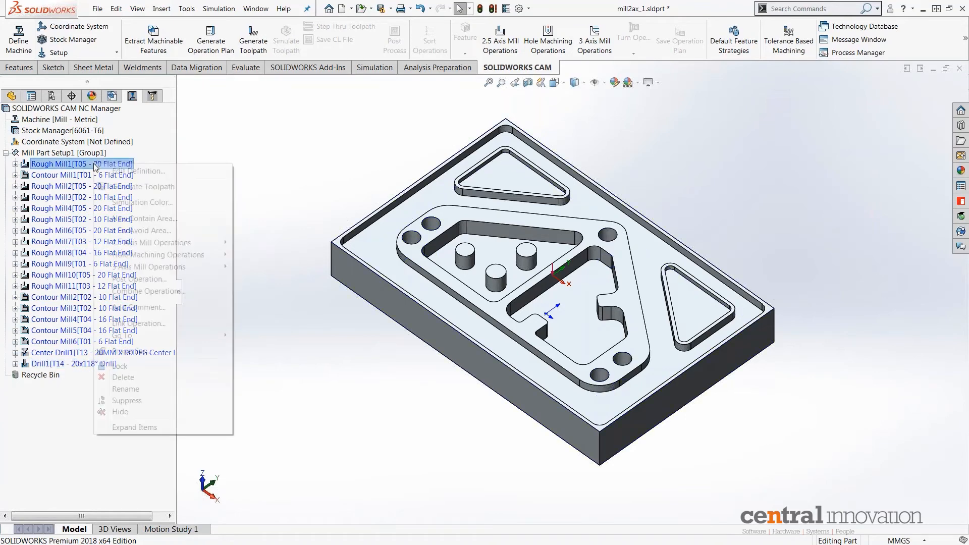
click(120, 171)
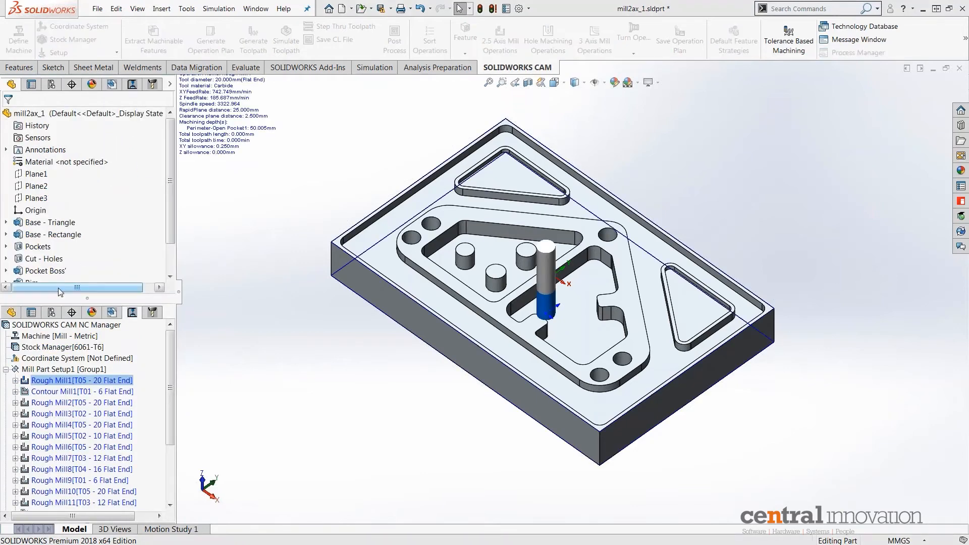
drag(522, 79, 521, 77)
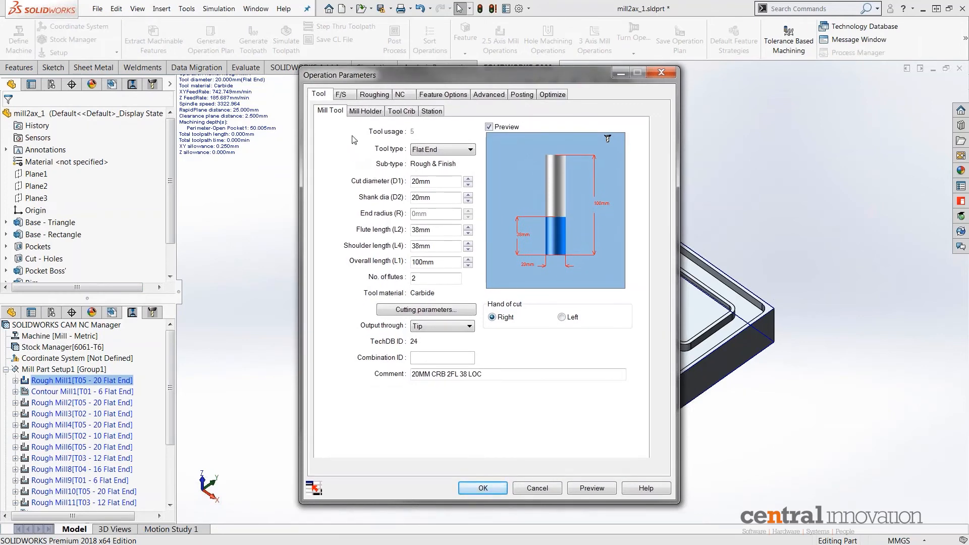
click(365, 97)
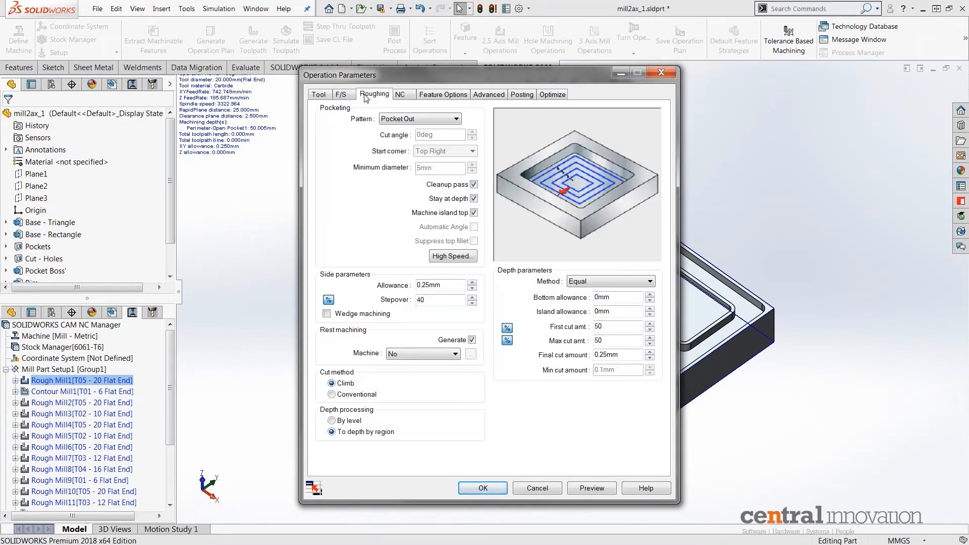
click(424, 120)
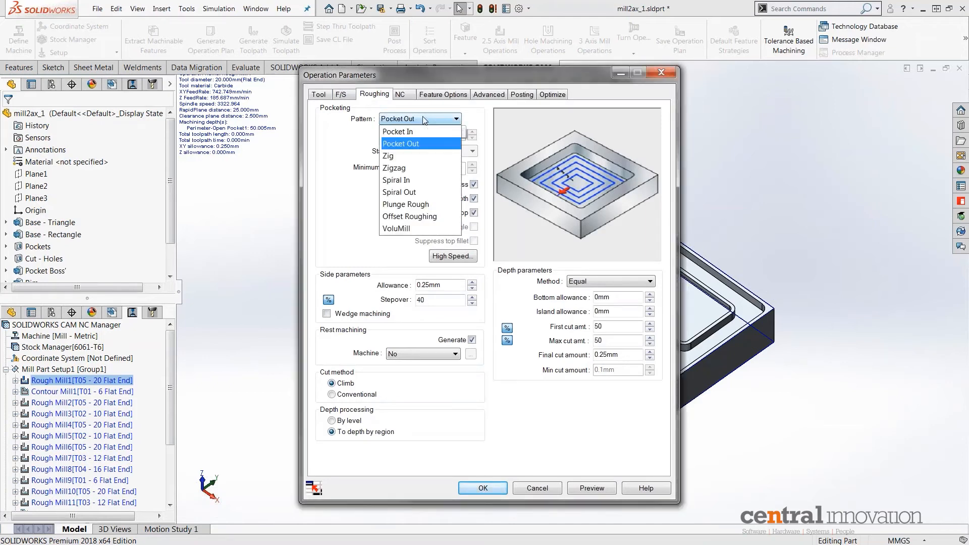
click(425, 120)
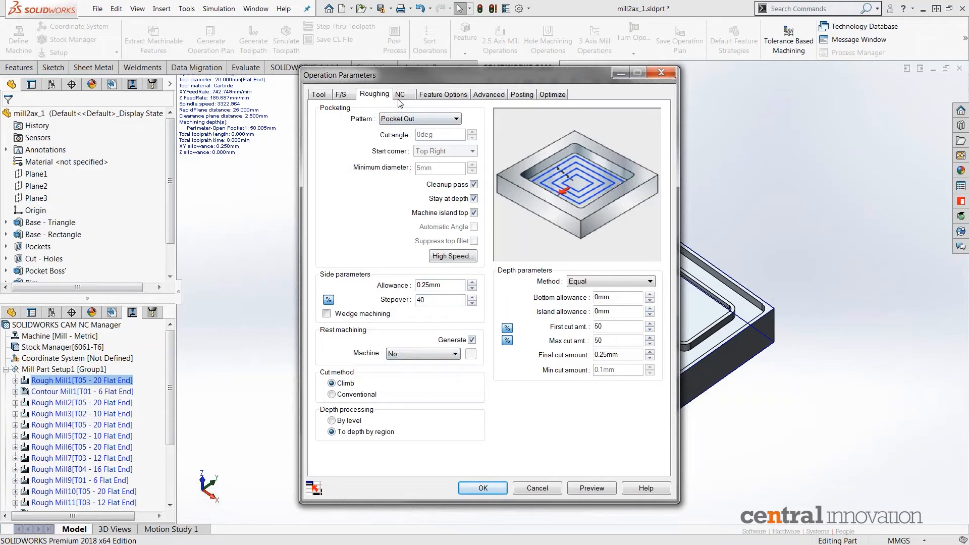
click(483, 488)
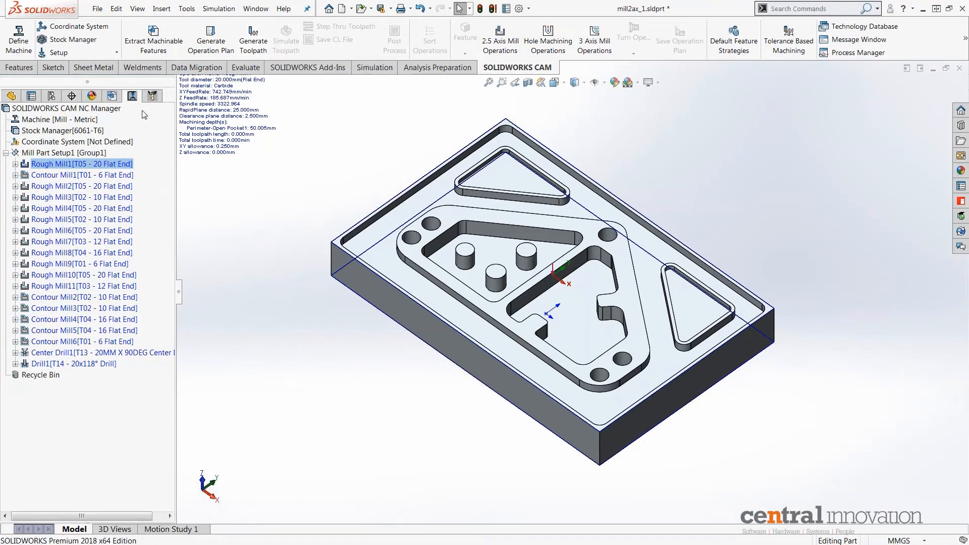
Generate the toolpaths for all operations in Mill Part Setup1.
click(68, 153)
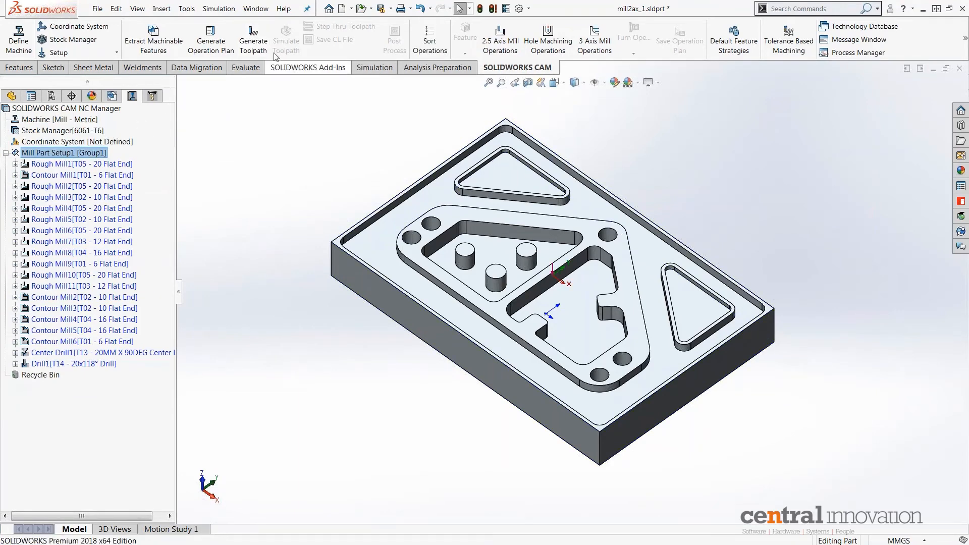
click(259, 39)
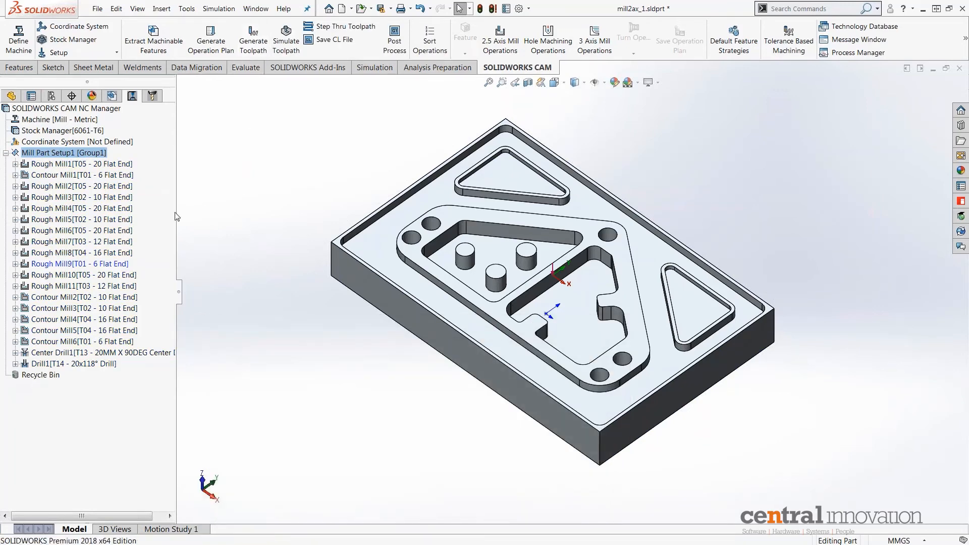
mouse_move(133, 168)
Delete the Rough Mill9 operation that uses the 6 mm flat end mill, including its dependent items.
mouse_move(124, 266)
click(105, 265)
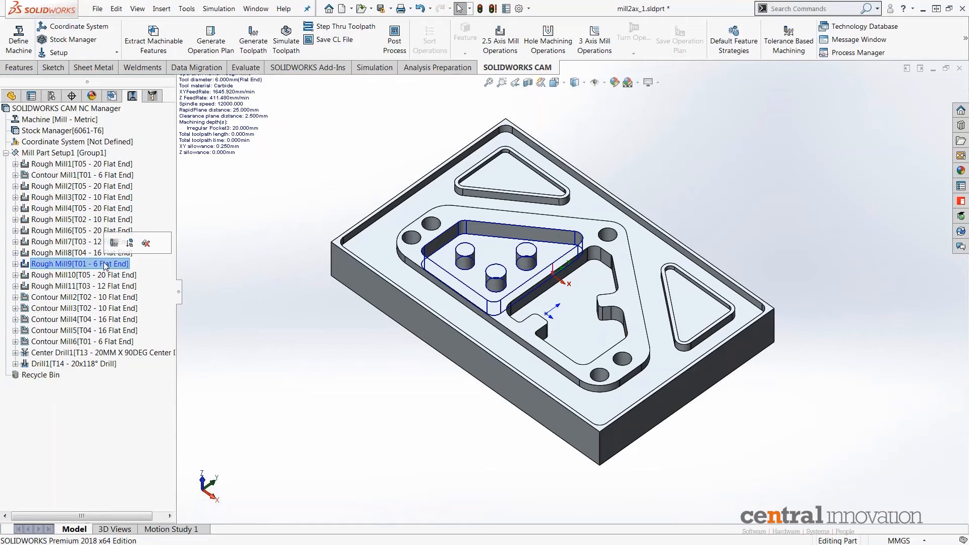
right_click(106, 265)
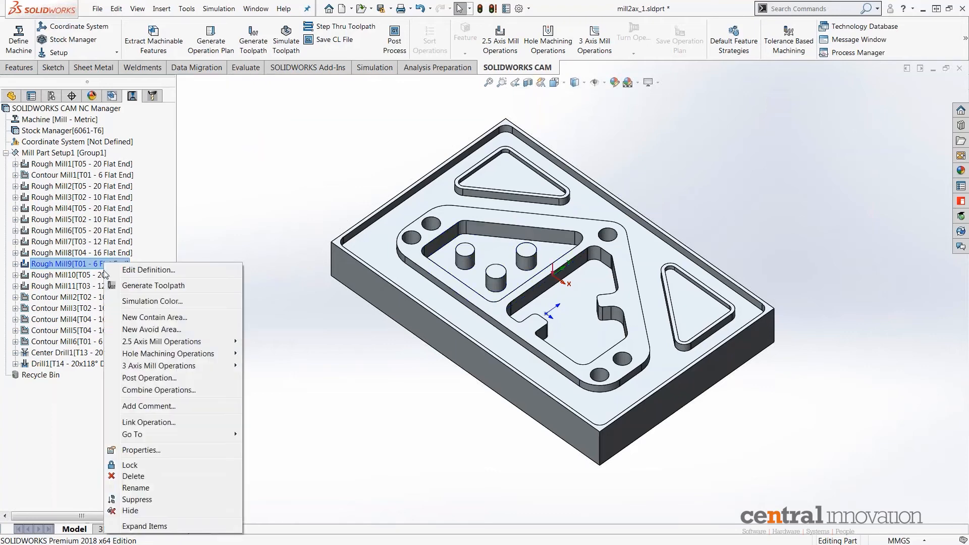
click(125, 477)
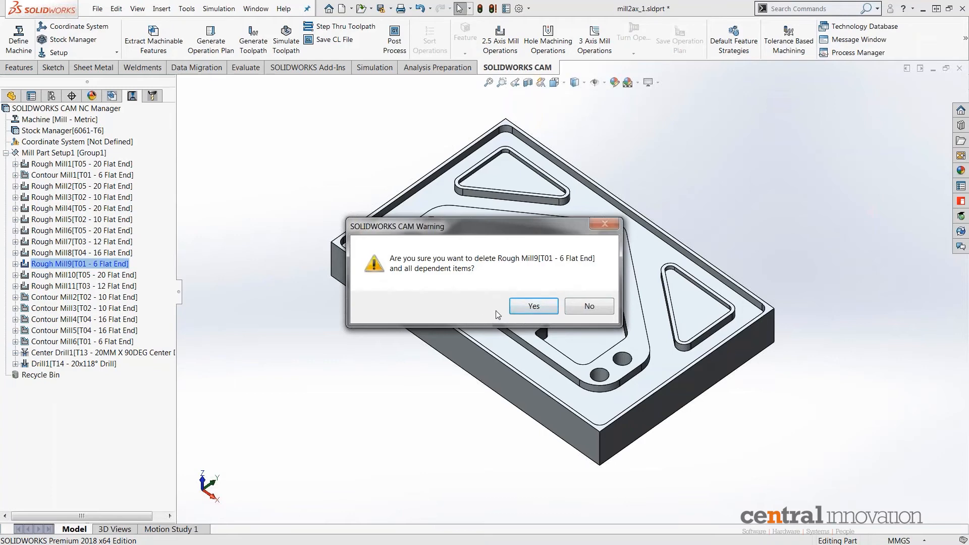
click(530, 306)
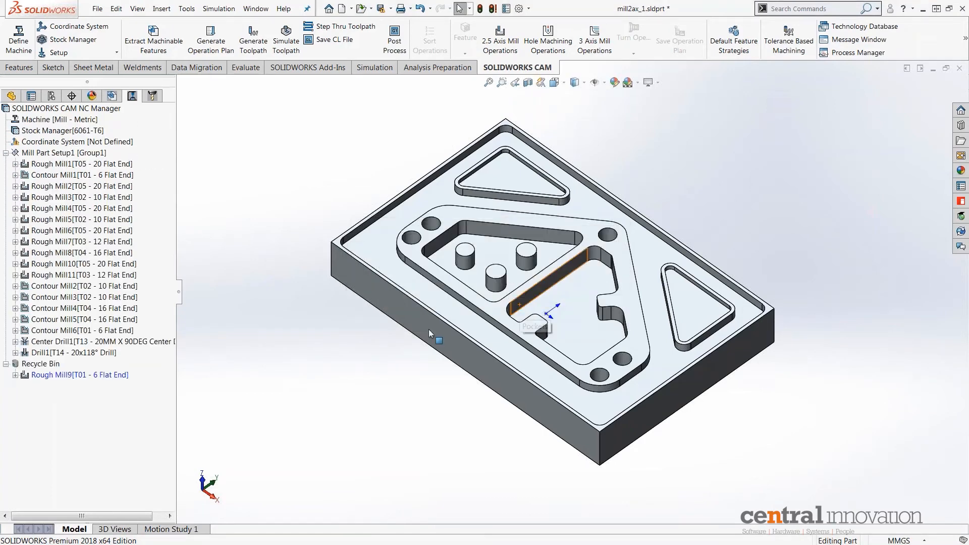
Examine the restore and remove options for Rough Mill9 in the Recycle Bin without applying either.
mouse_move(40, 375)
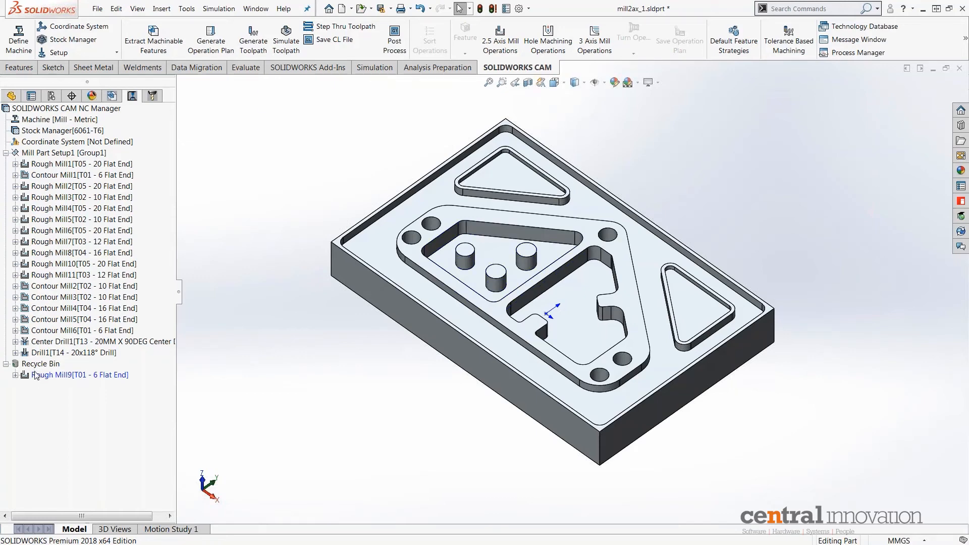
right_click(61, 374)
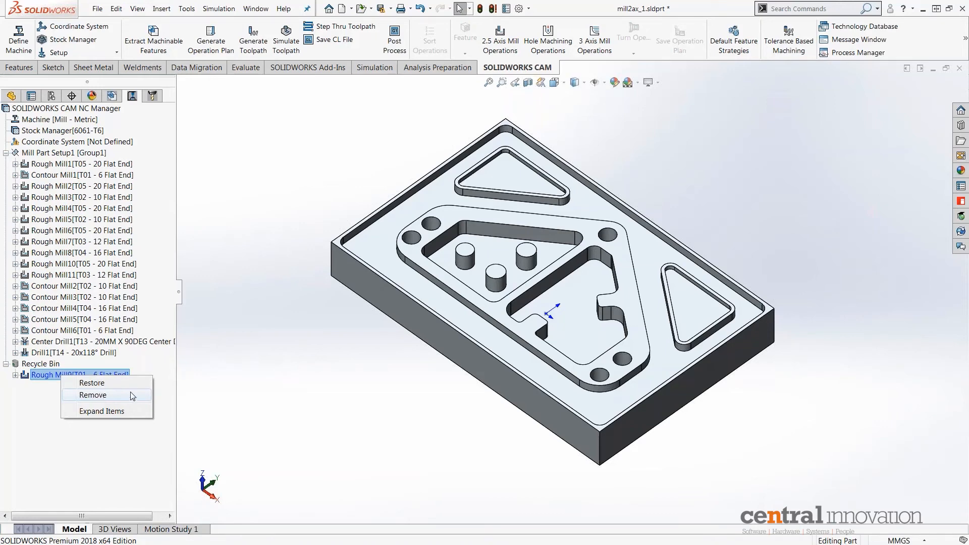
click(251, 371)
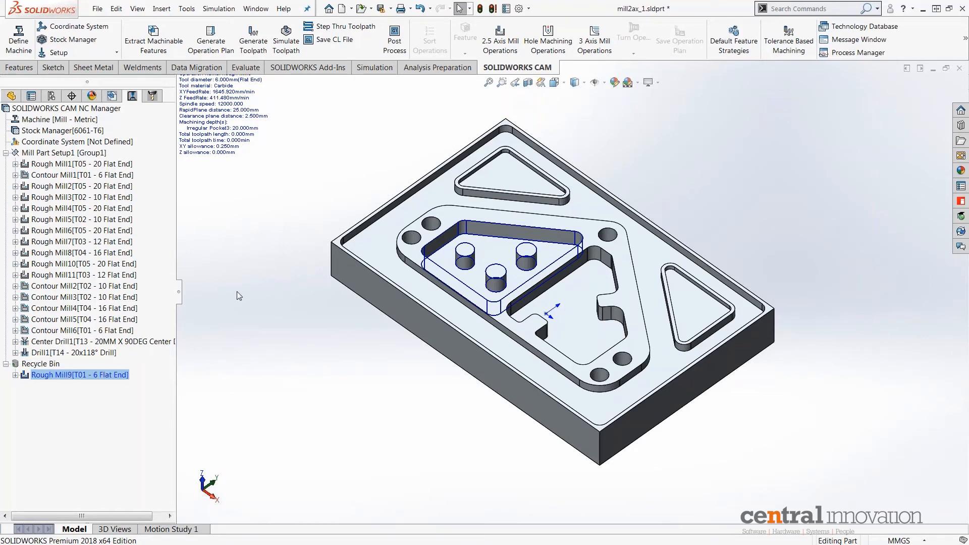
Simulate the toolpaths in turbo mode through to the end, and reset the simulation to the uncut stock.
click(288, 43)
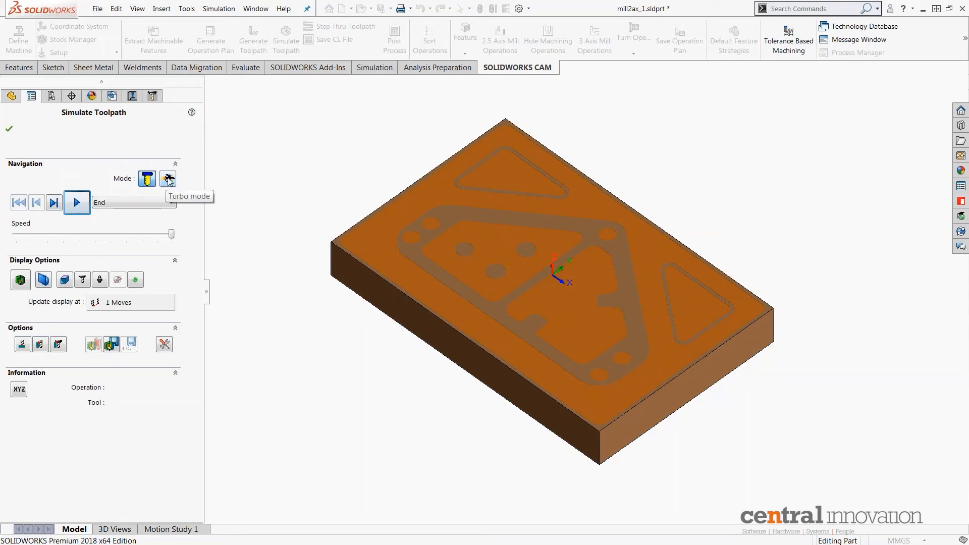
click(168, 179)
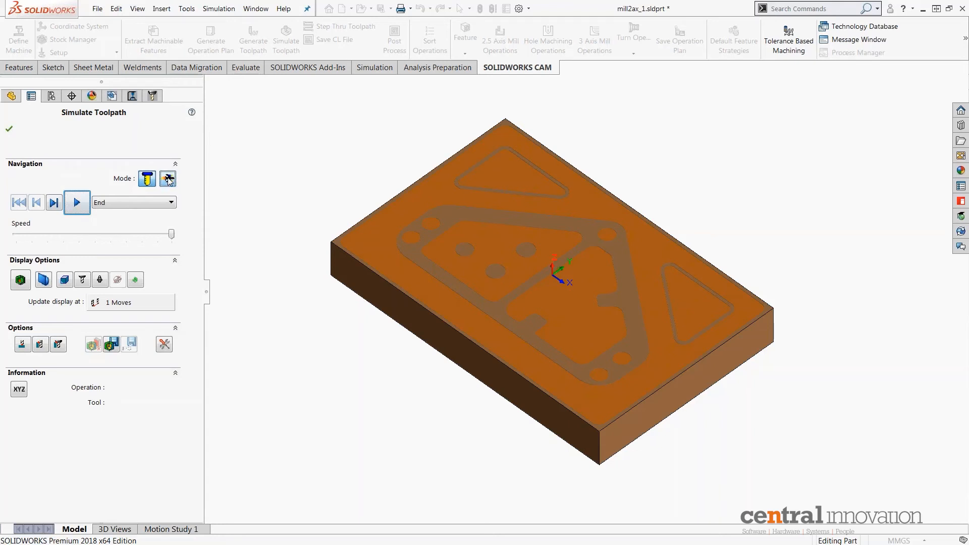
click(77, 203)
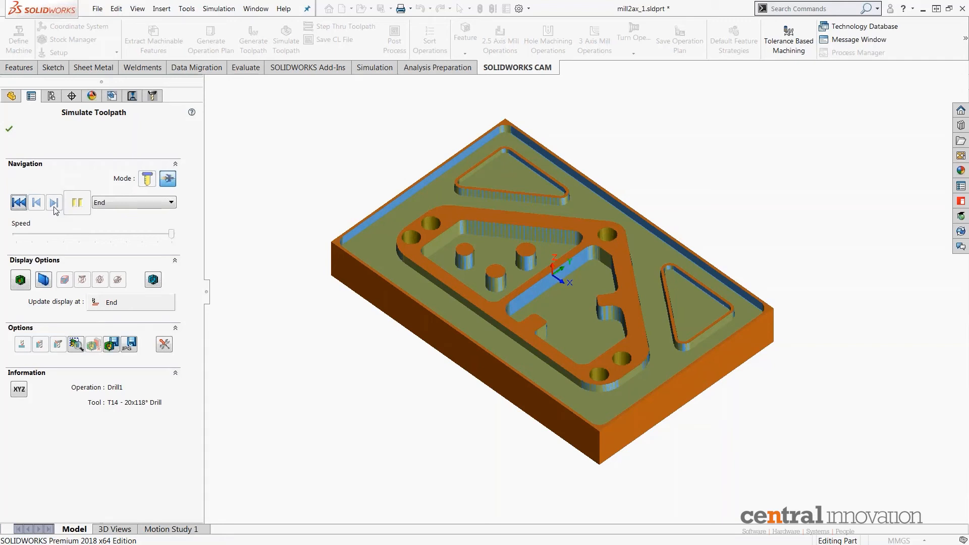
click(19, 203)
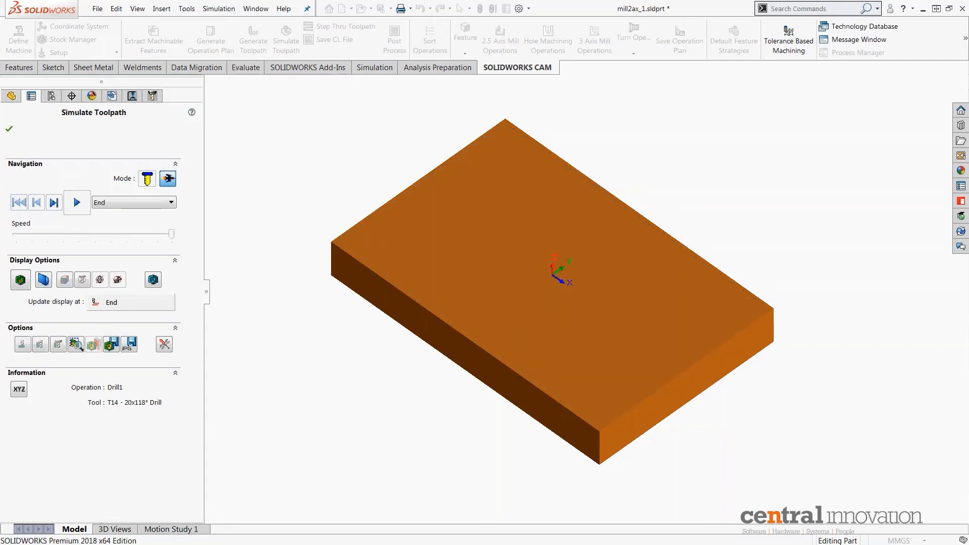
Switch the toolpath simulation to tool mode and examine its stock display options and the tool and holder collision options.
click(150, 182)
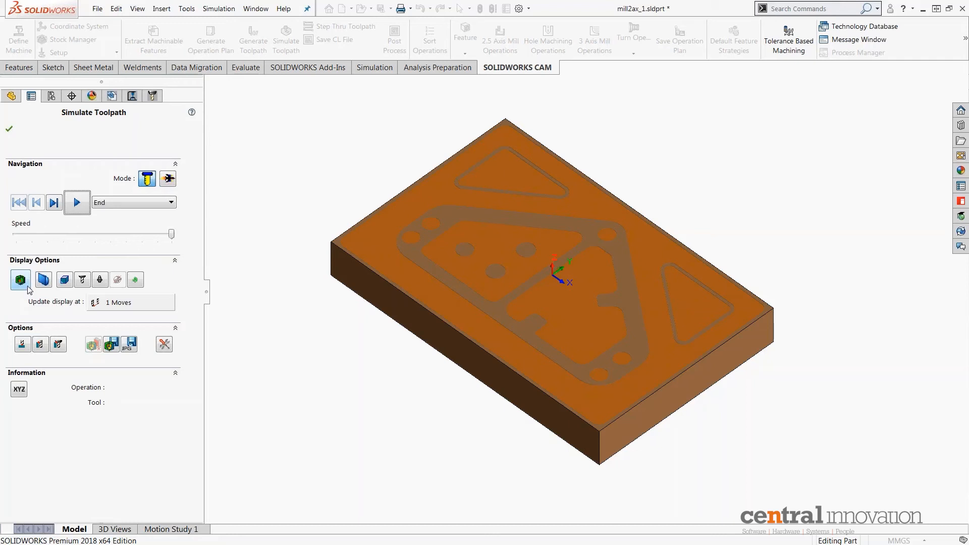
click(67, 283)
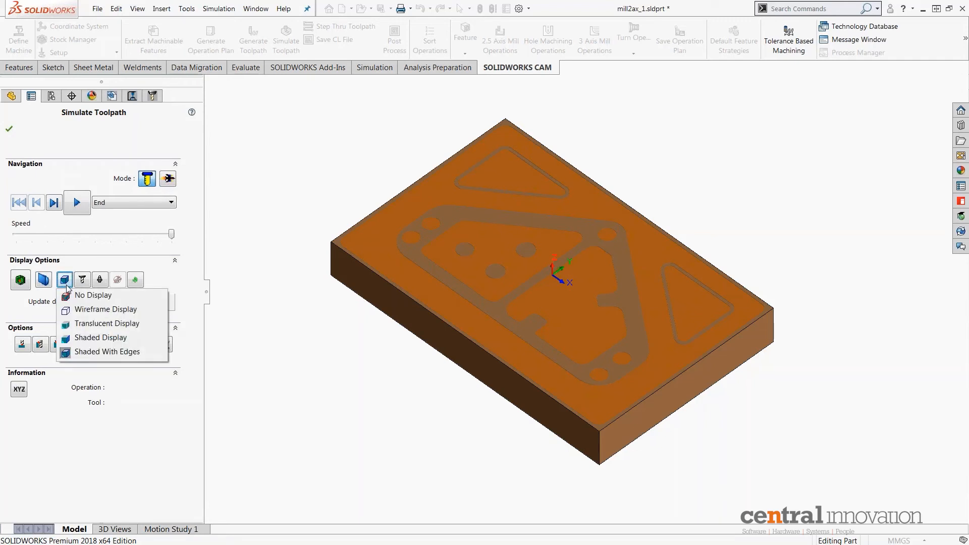
click(83, 268)
click(76, 267)
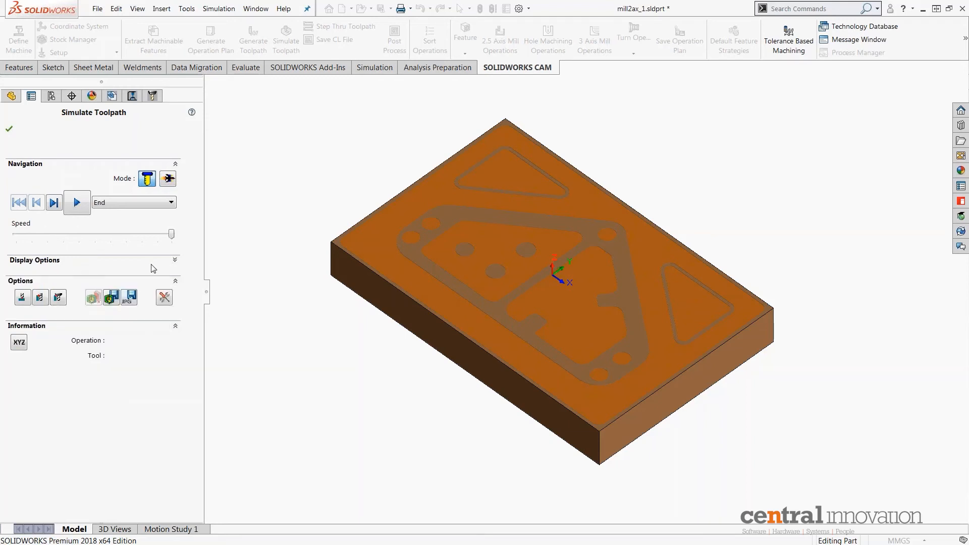
click(175, 260)
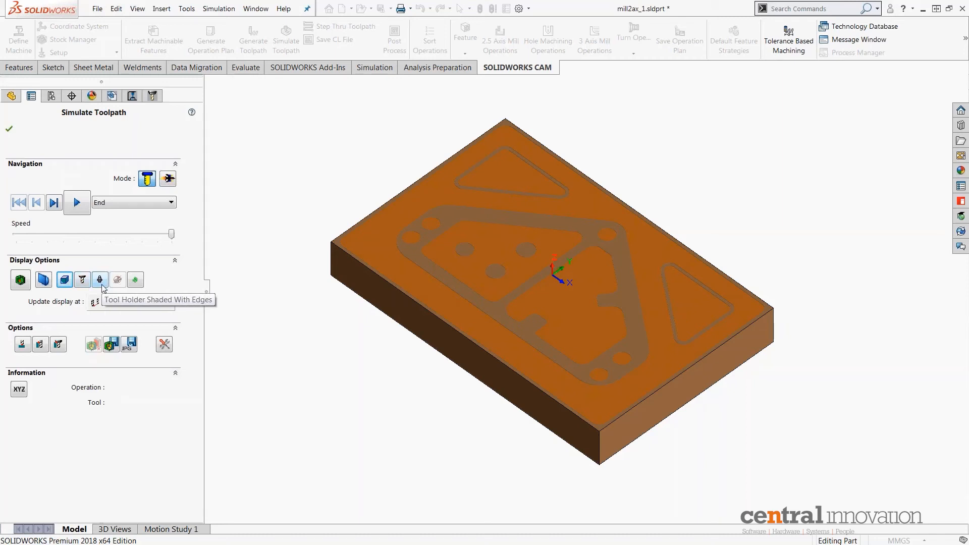
click(22, 346)
click(42, 347)
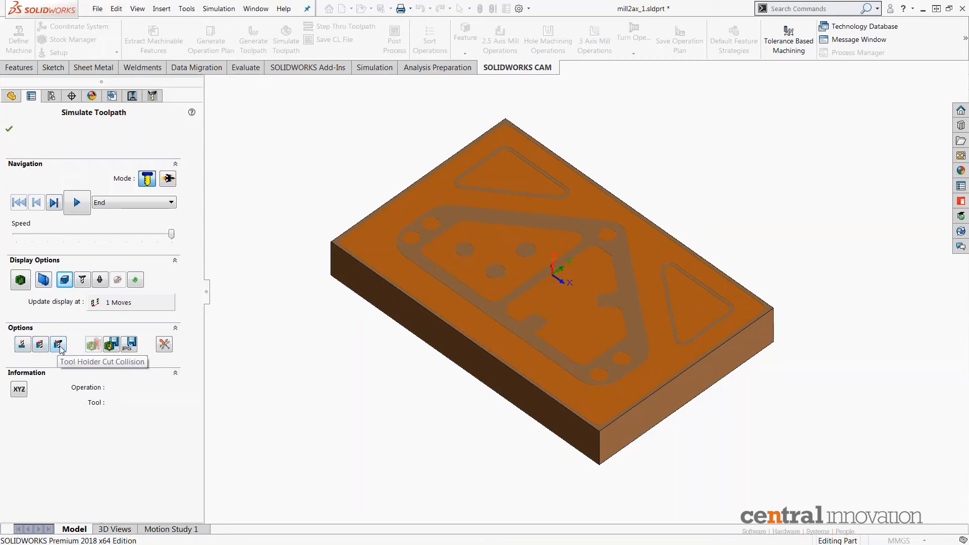
click(59, 346)
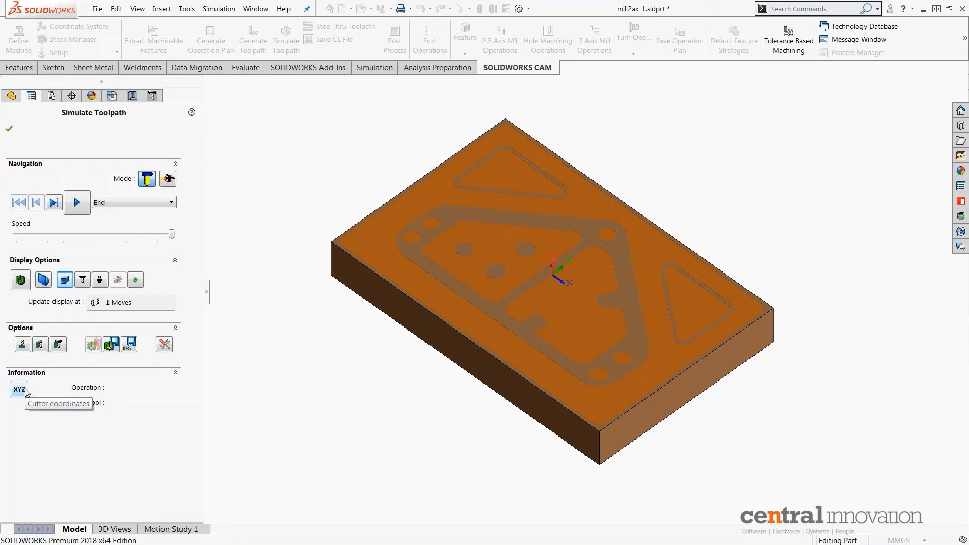
Simulate the toolpaths through to the end in tool mode, slowing down and speeding up the playback, and close the simulation.
click(80, 204)
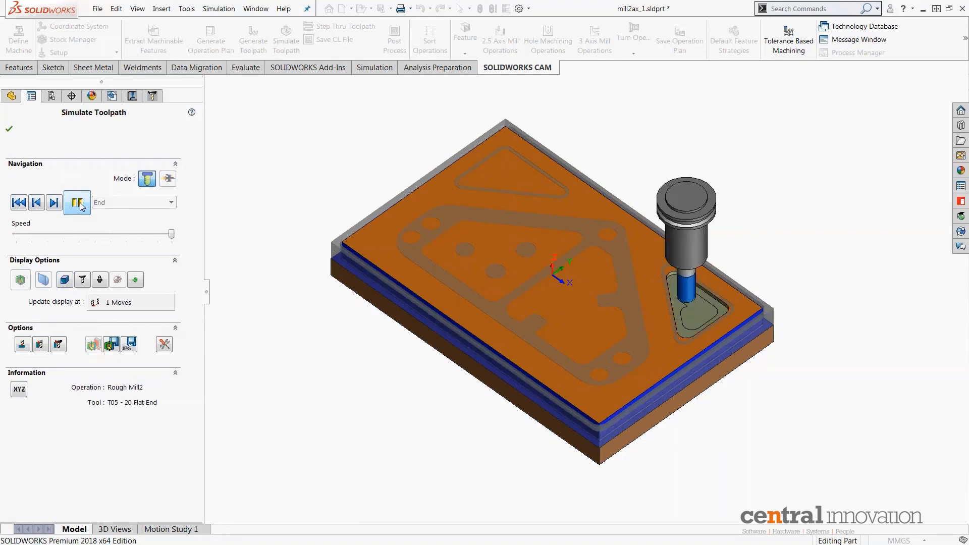
drag(173, 236, 29, 241)
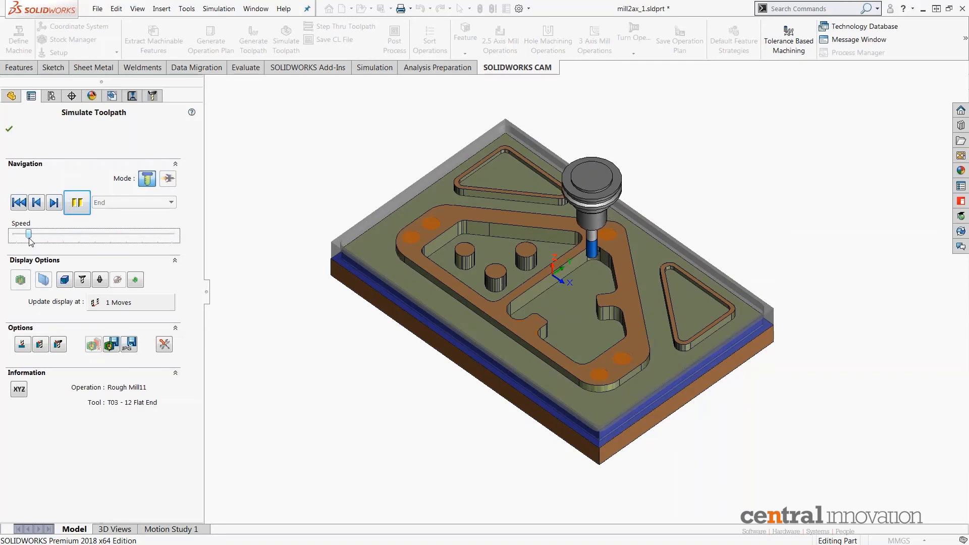
drag(28, 235, 89, 242)
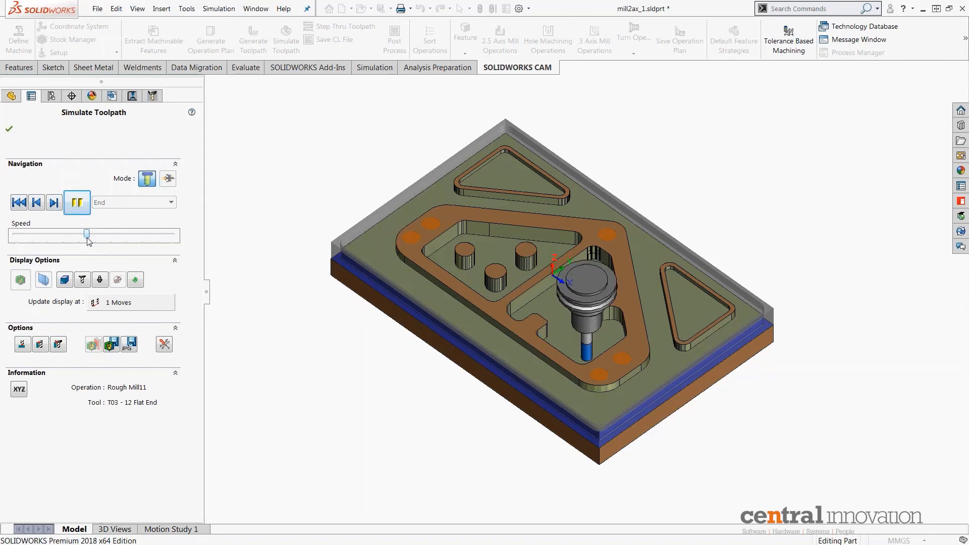
drag(87, 236, 212, 250)
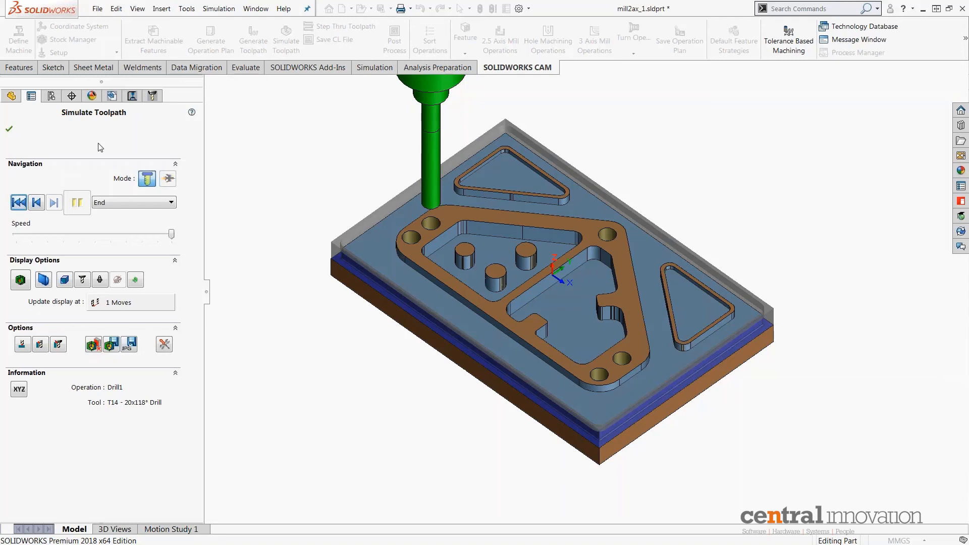
click(10, 129)
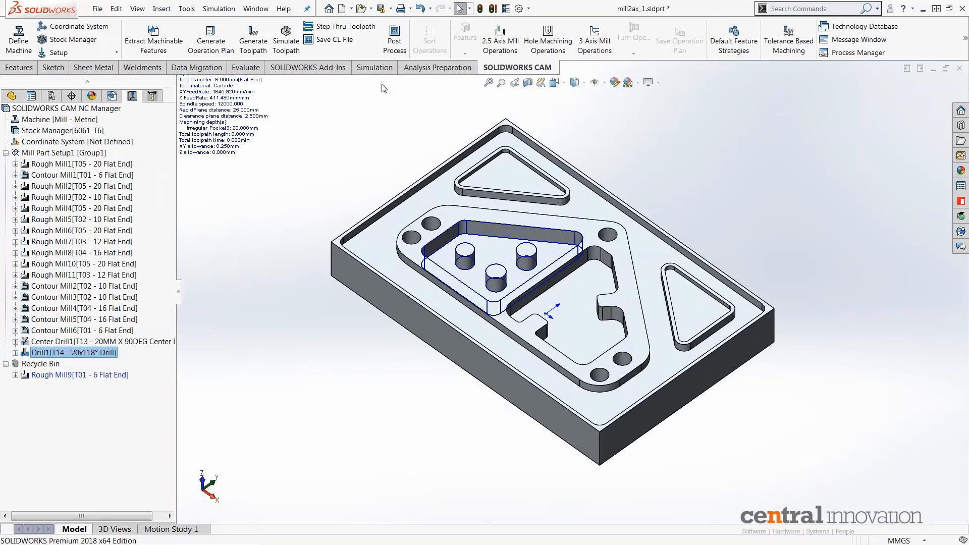
Start post-processing the operations, saving the output to drive C: as mill2ax_1.nc with the file type NC Code (*.nc).
click(395, 43)
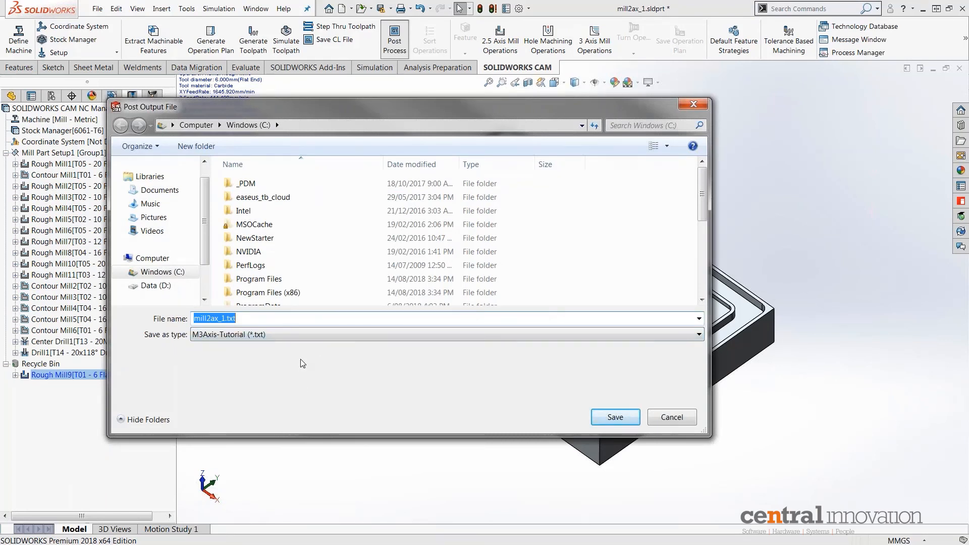
click(271, 336)
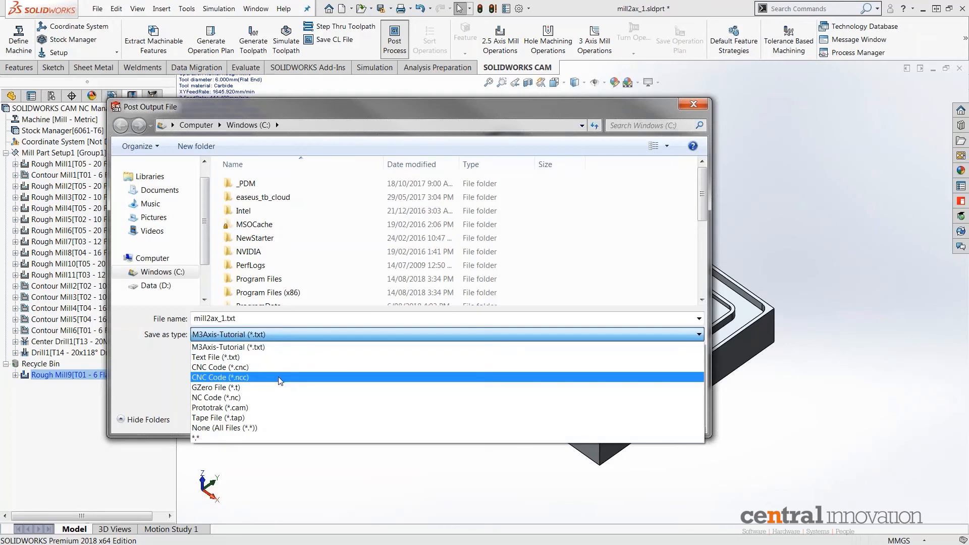
click(267, 398)
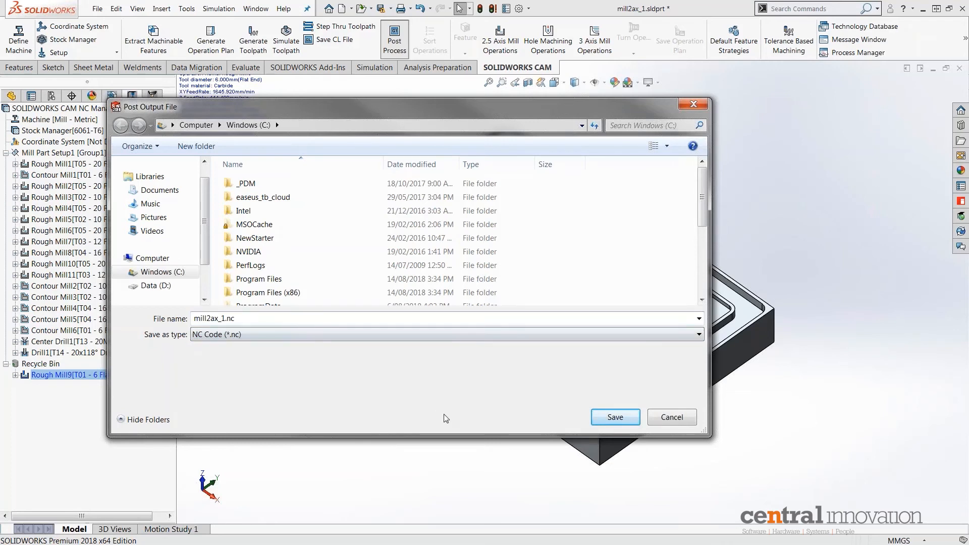
click(616, 417)
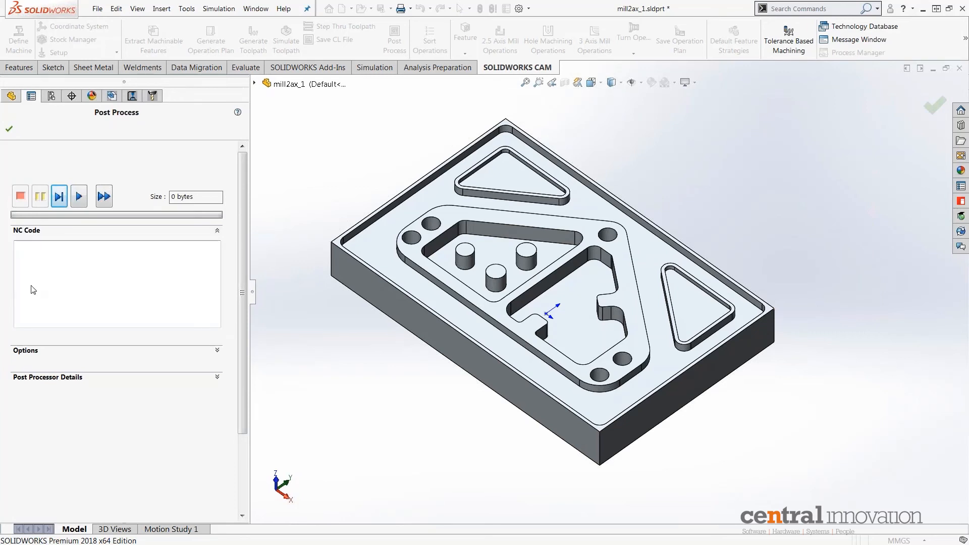
Generate the NC code, review its tool list and output options, and finish with the G-code file opened in SOLIDWORKS CAM NC Editor.
click(79, 198)
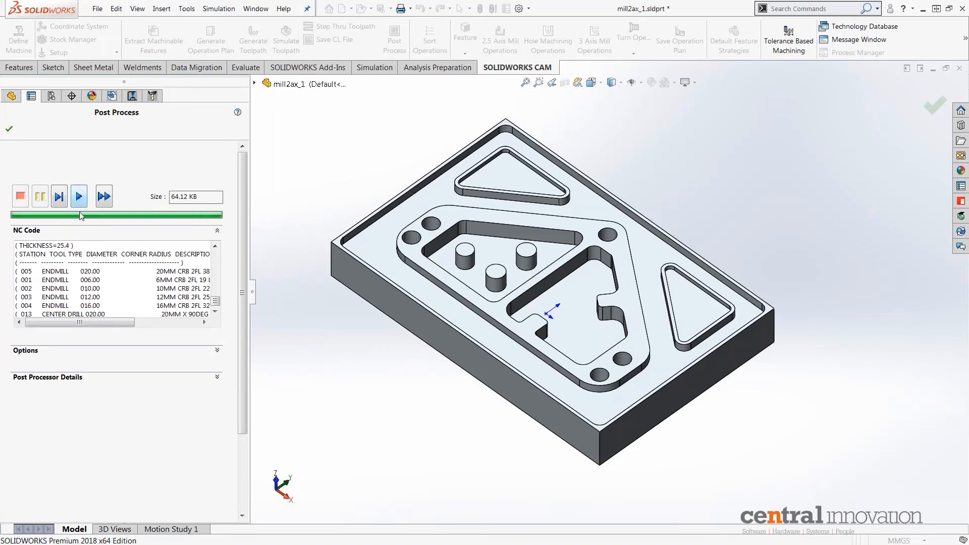
click(217, 350)
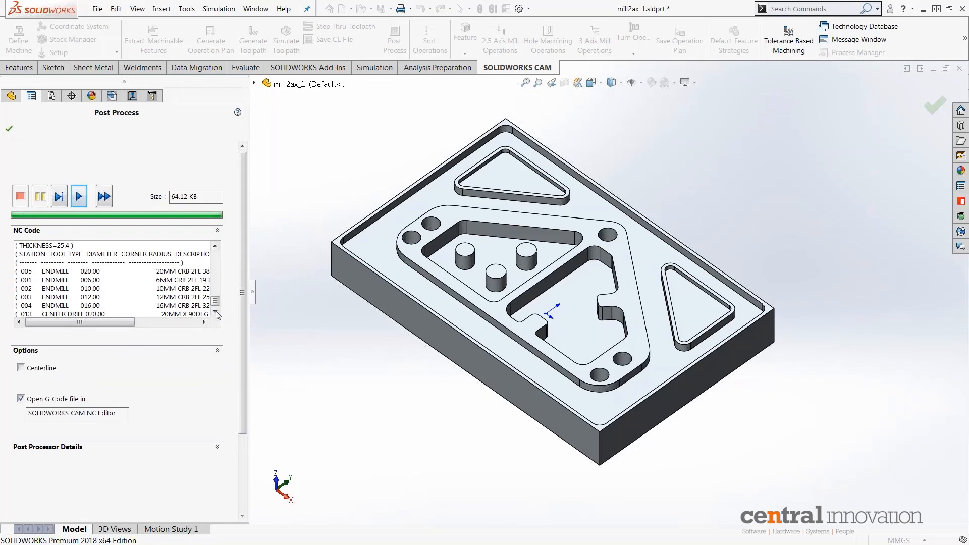
mouse_move(217, 302)
mouse_down()
mouse_move(218, 272)
mouse_move(221, 313)
mouse_up()
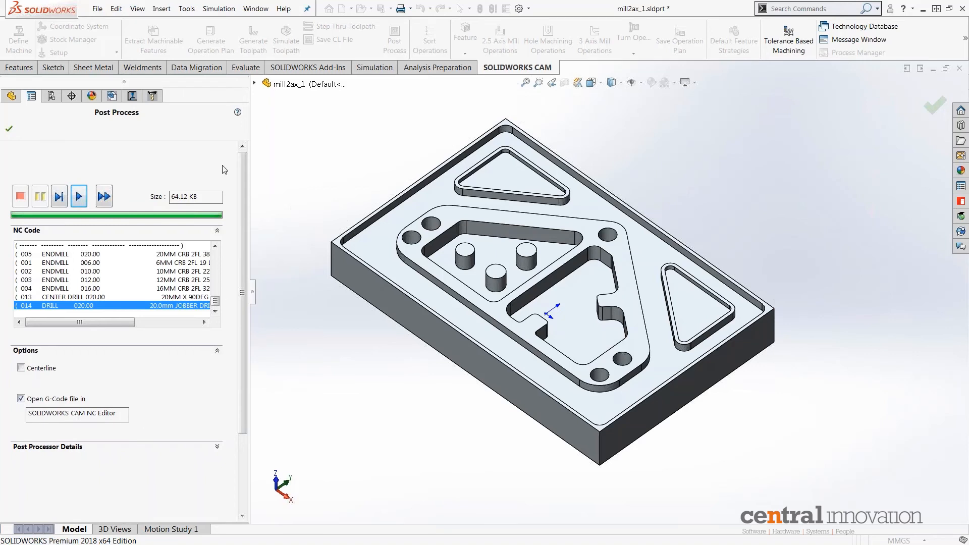
click(12, 131)
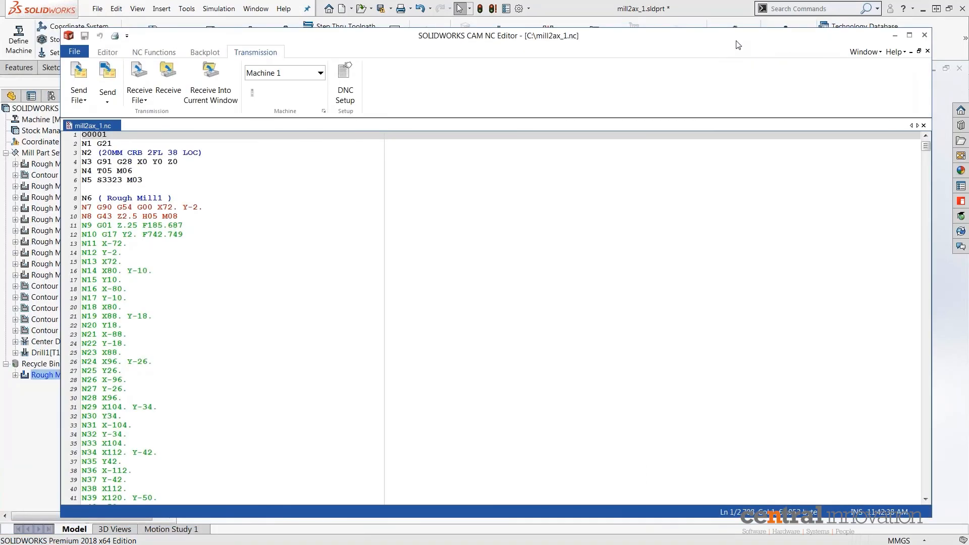
Maximize the NC editor window and examine the G-code from Rough Mill1 to Contour Mill1, returning to the first line.
double_click(737, 42)
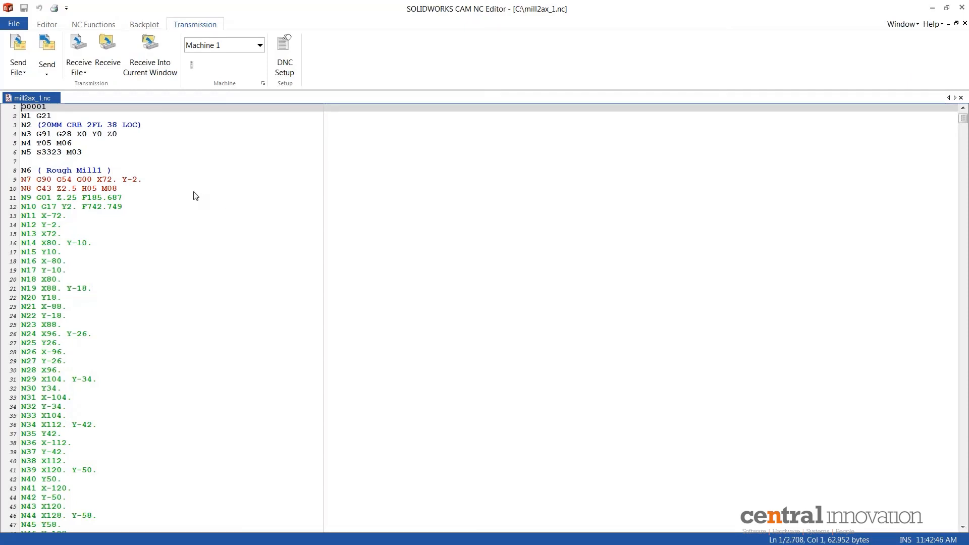
scroll(195, 196, down, 20)
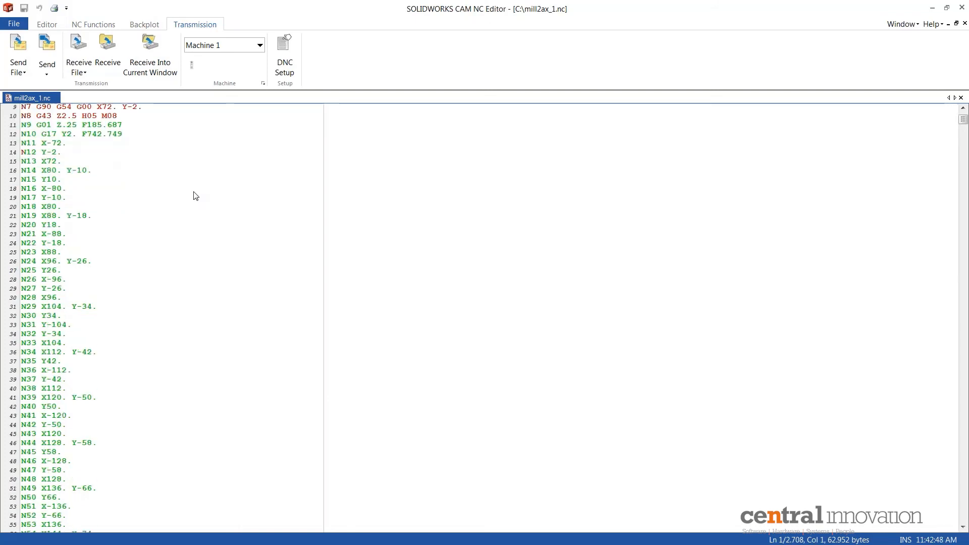
scroll(196, 196, down, 7)
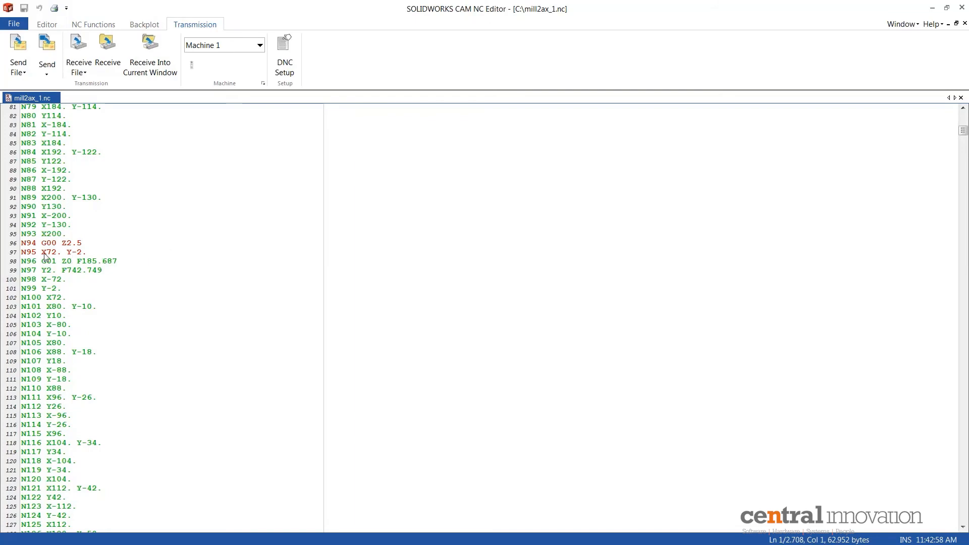
scroll(184, 260, down, 20)
scroll(187, 261, down, 8)
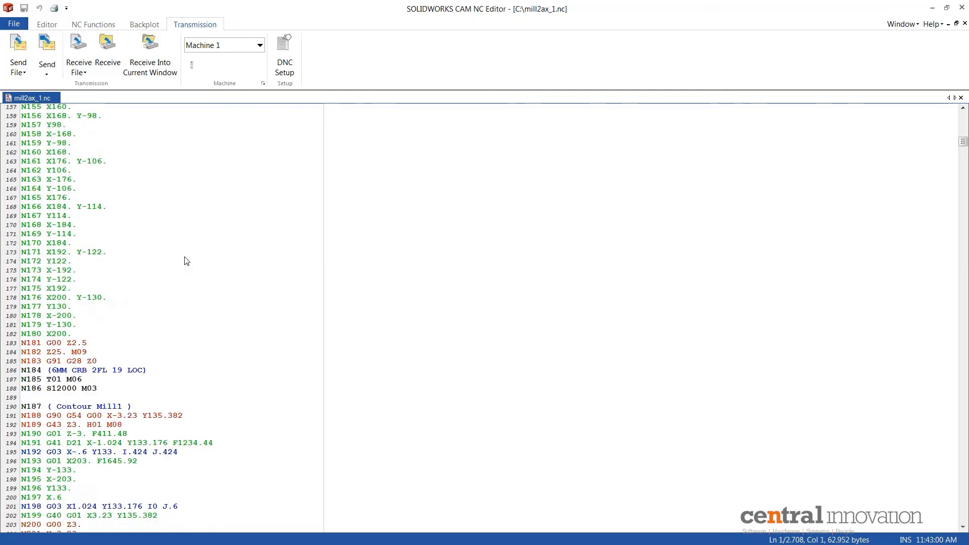
scroll(188, 262, up, 20)
scroll(189, 262, up, 20)
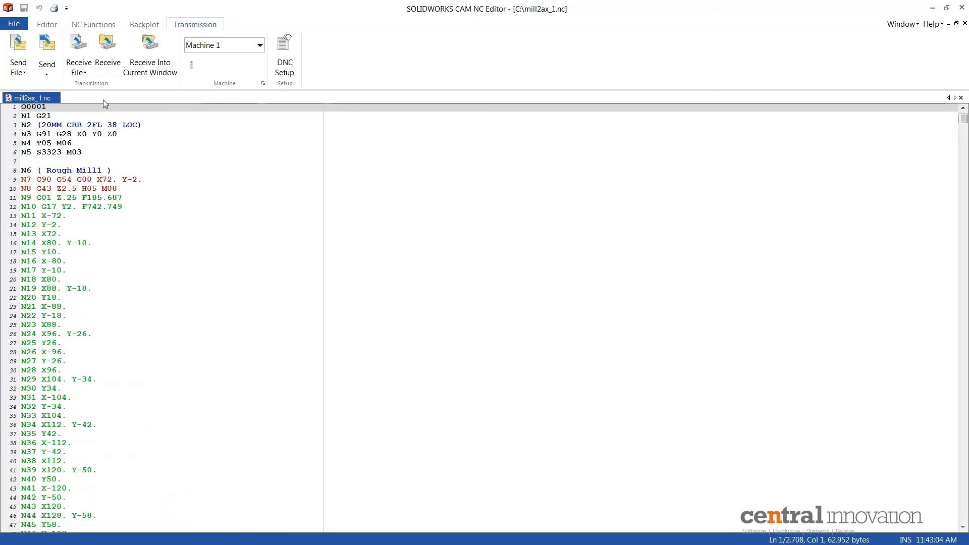
Examine the code color settings for the ISO Milling file type in the editor's global setup.
click(48, 26)
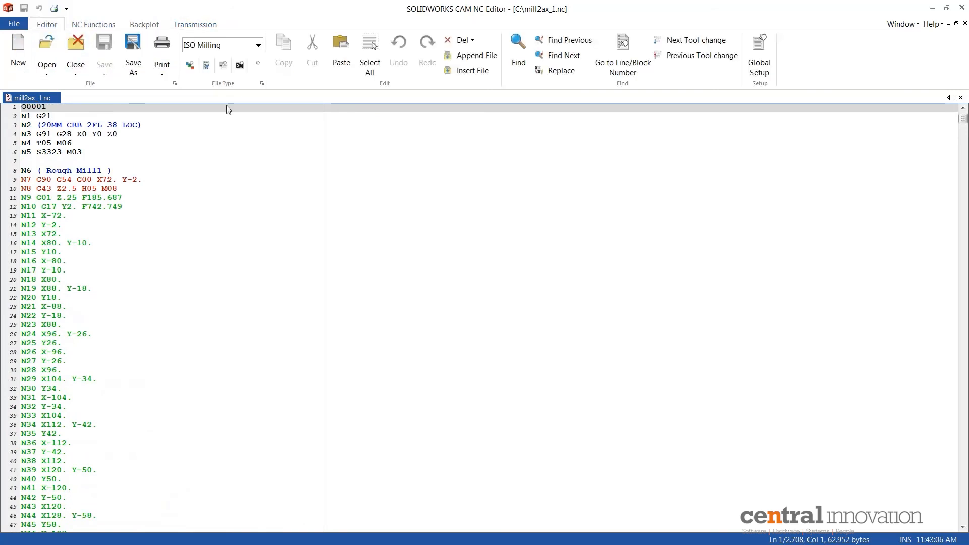
click(755, 63)
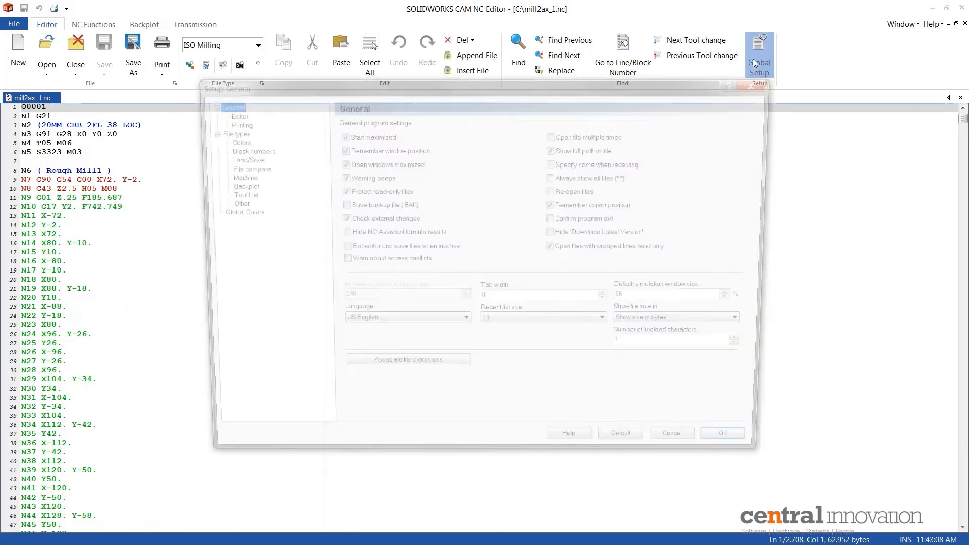
click(230, 139)
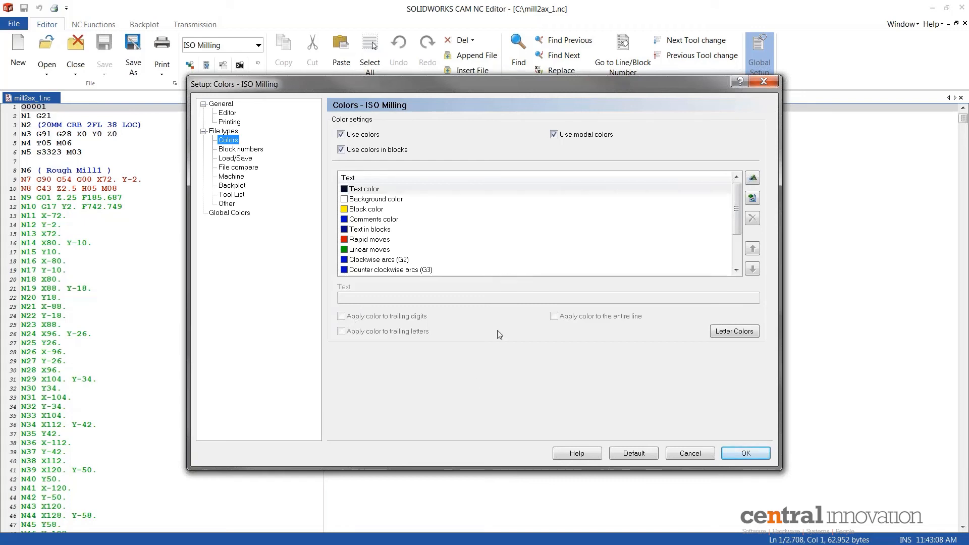
mouse_move(738, 215)
mouse_down()
mouse_move(736, 241)
mouse_move(734, 205)
mouse_up()
click(733, 453)
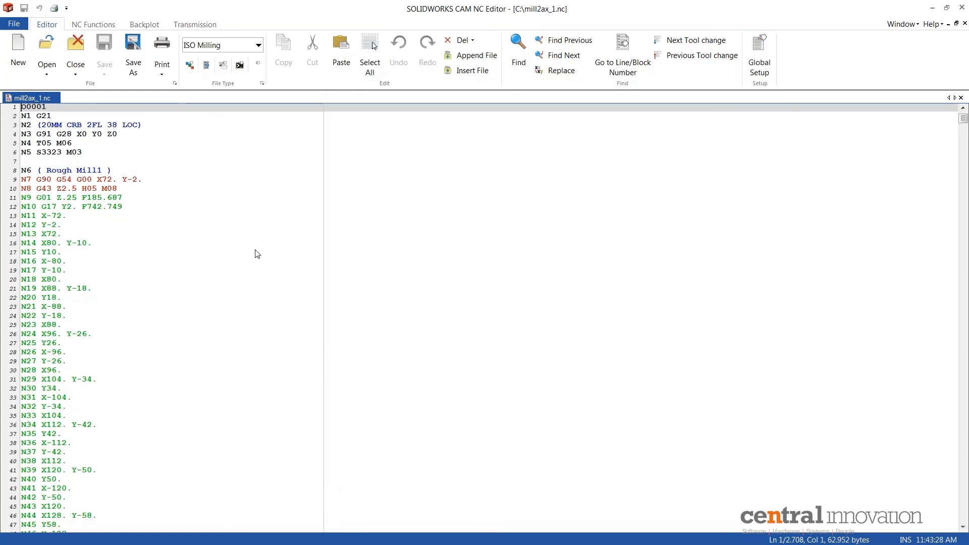
Open the toolpath backplot beside the code and play it from the first line through to the end of the program.
click(144, 25)
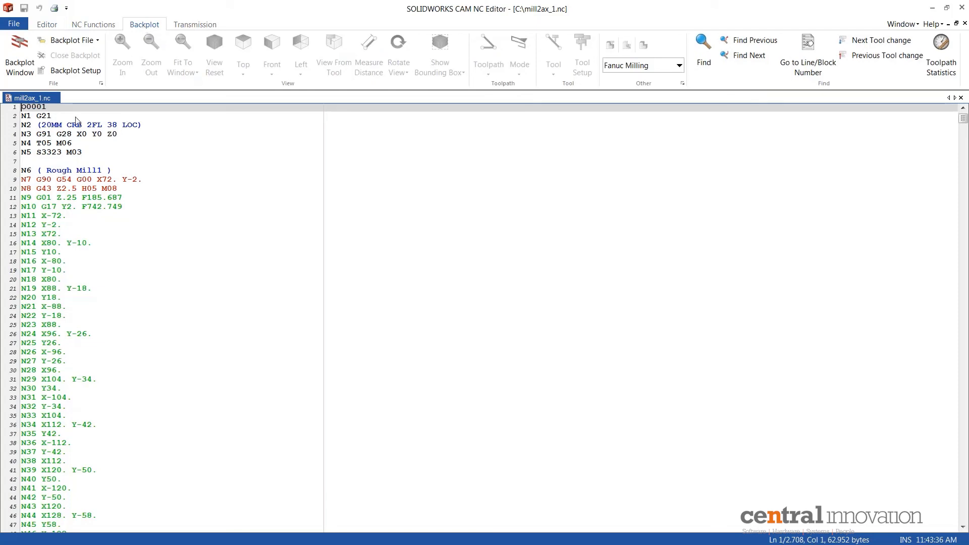
click(27, 61)
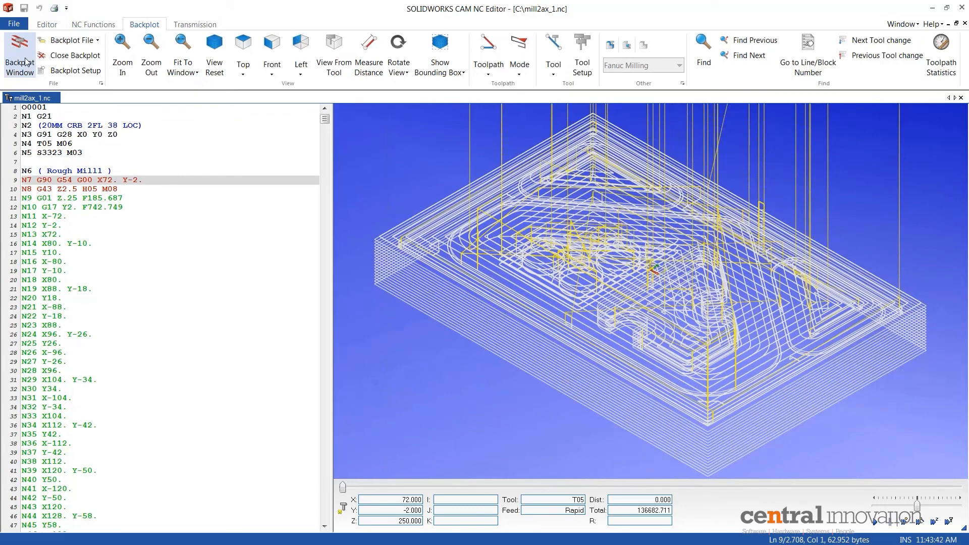
click(24, 109)
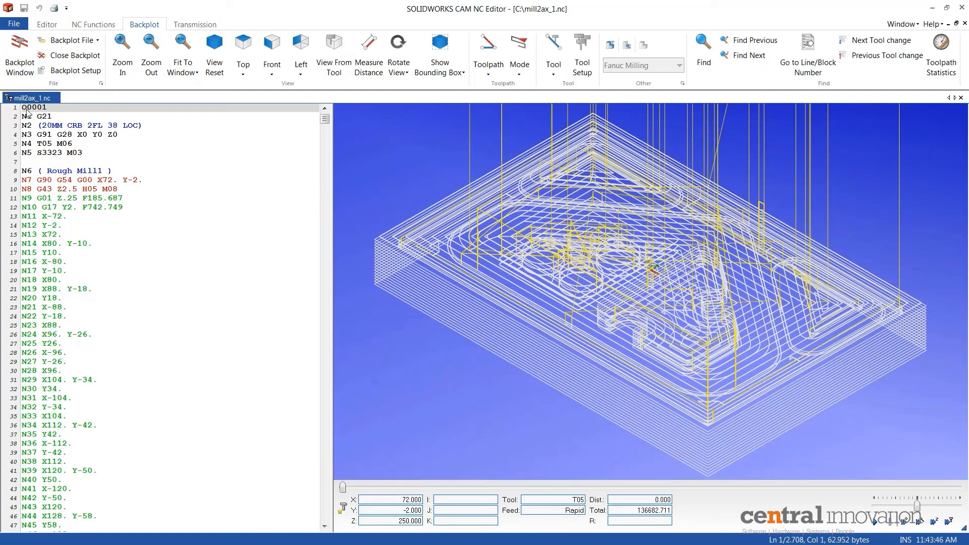
click(876, 526)
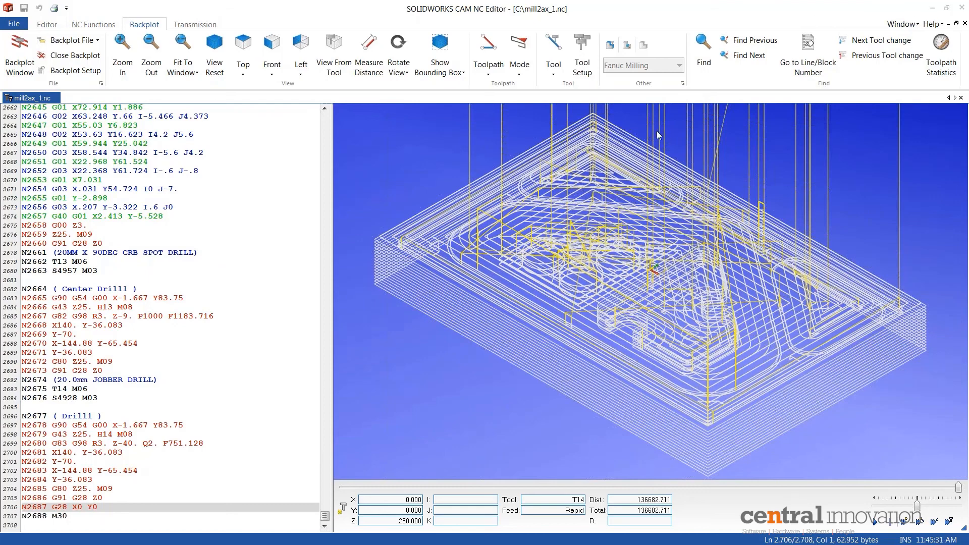
View the recent mill2ax_plasma.txt code in the NC editor, closing that file and the editor to return to SOLIDWORKS.
click(47, 26)
click(46, 70)
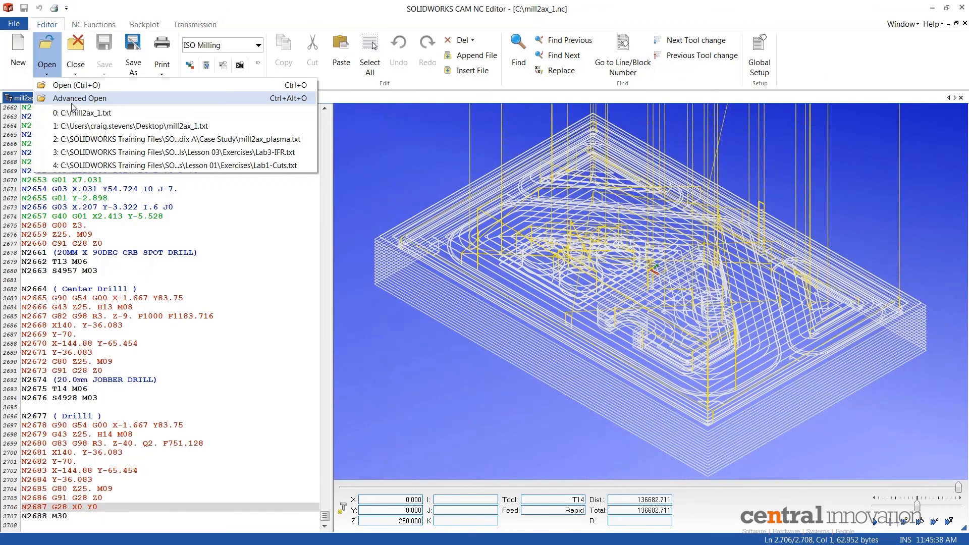
click(150, 141)
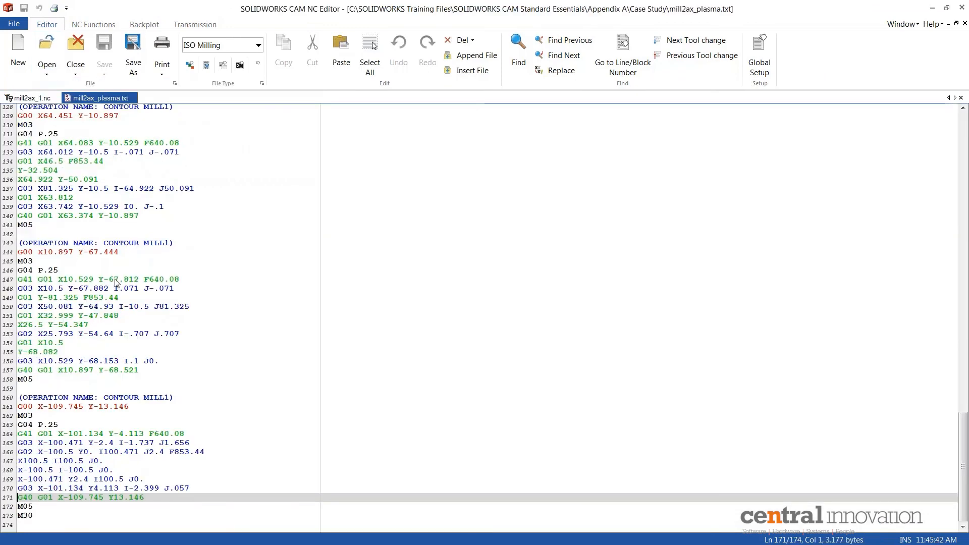
right_click(125, 101)
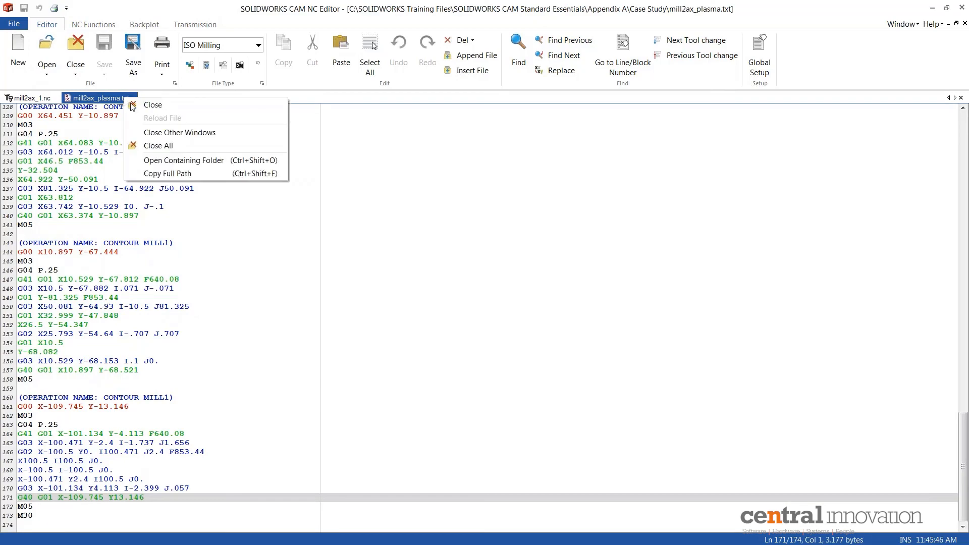
click(144, 103)
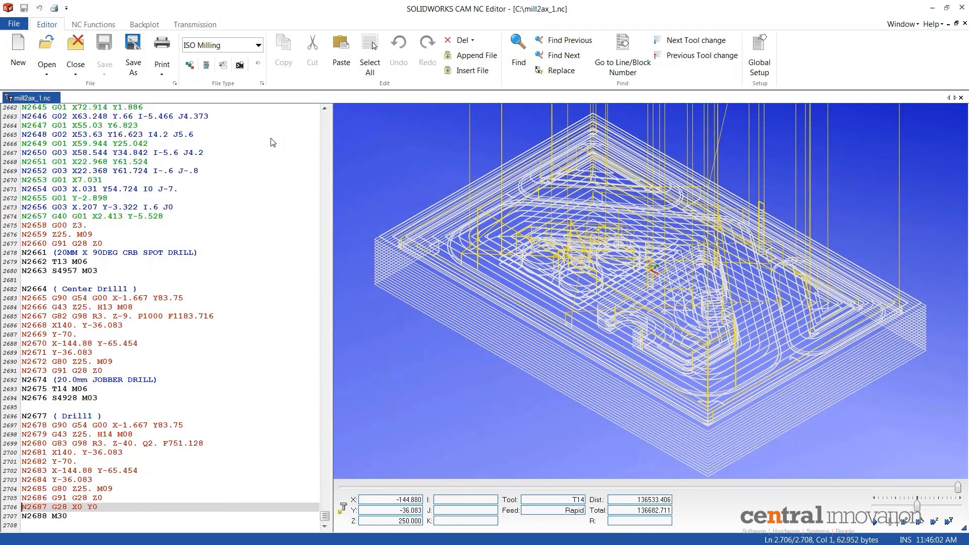
click(962, 8)
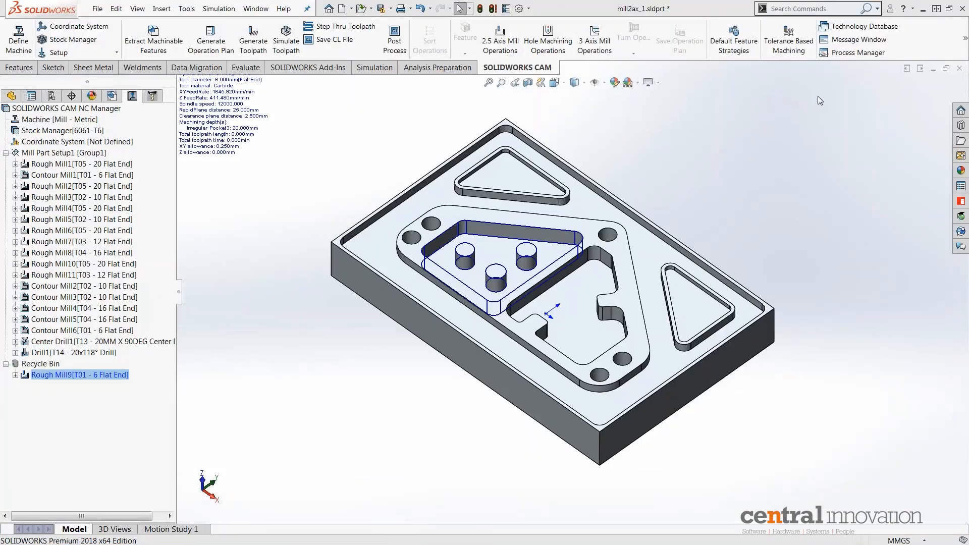
Examine the linked source database's folder path in the Technology Database settings and close the database.
click(846, 30)
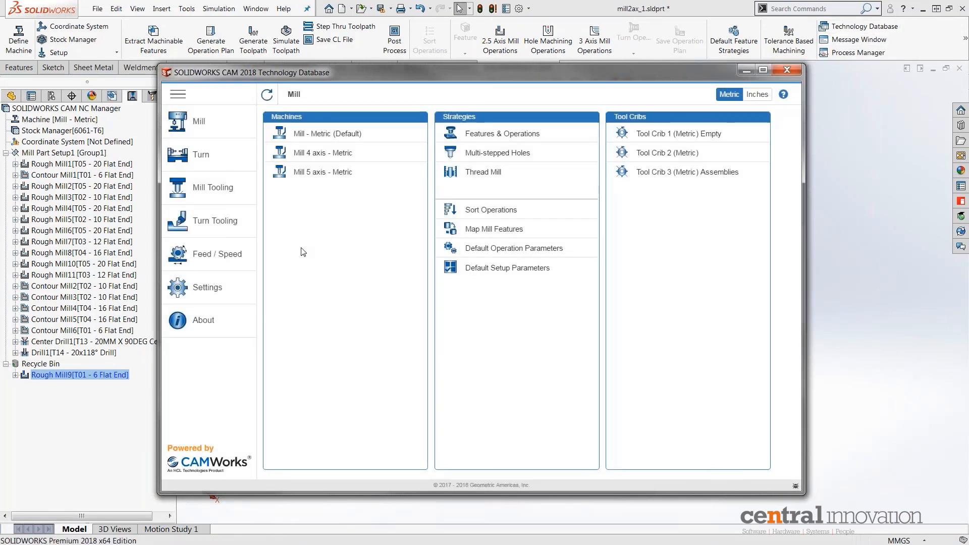
click(202, 288)
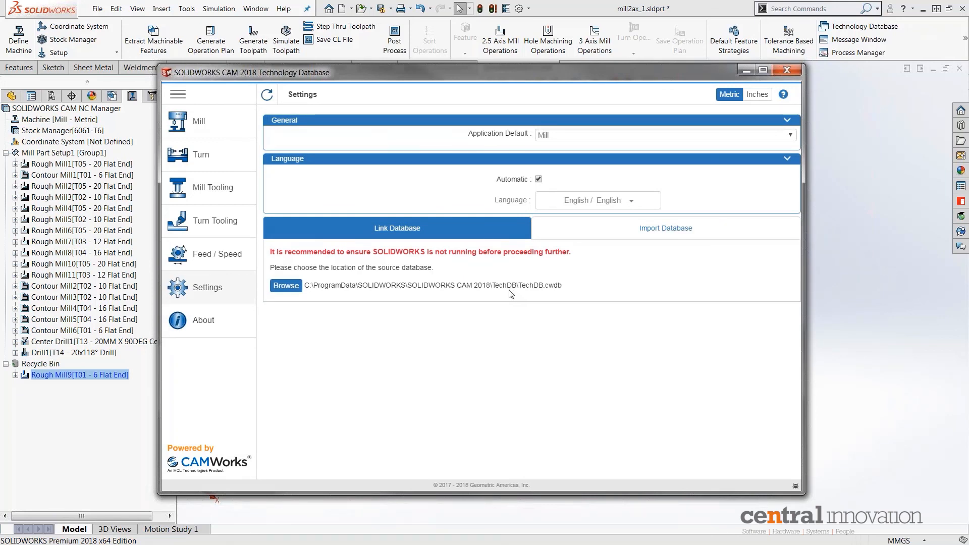
drag(305, 286, 520, 288)
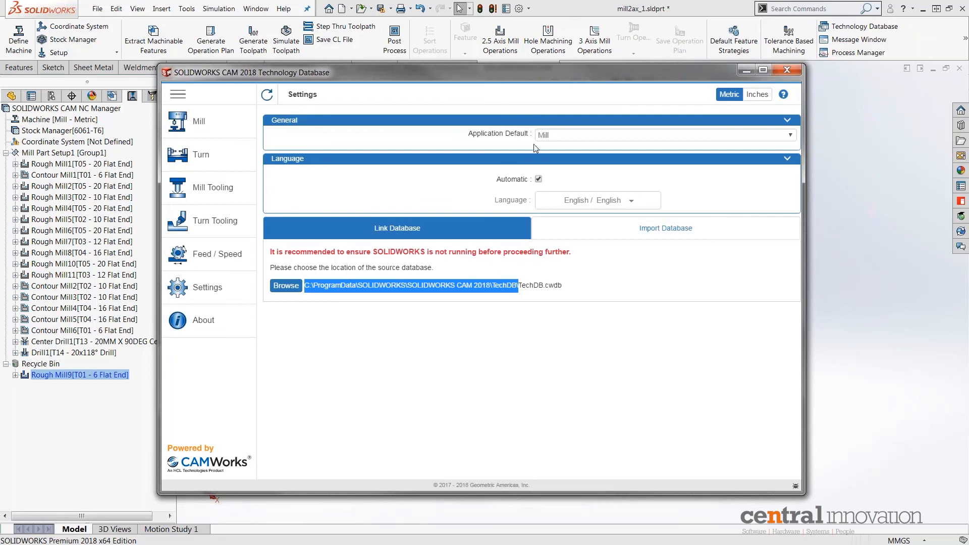
click(786, 70)
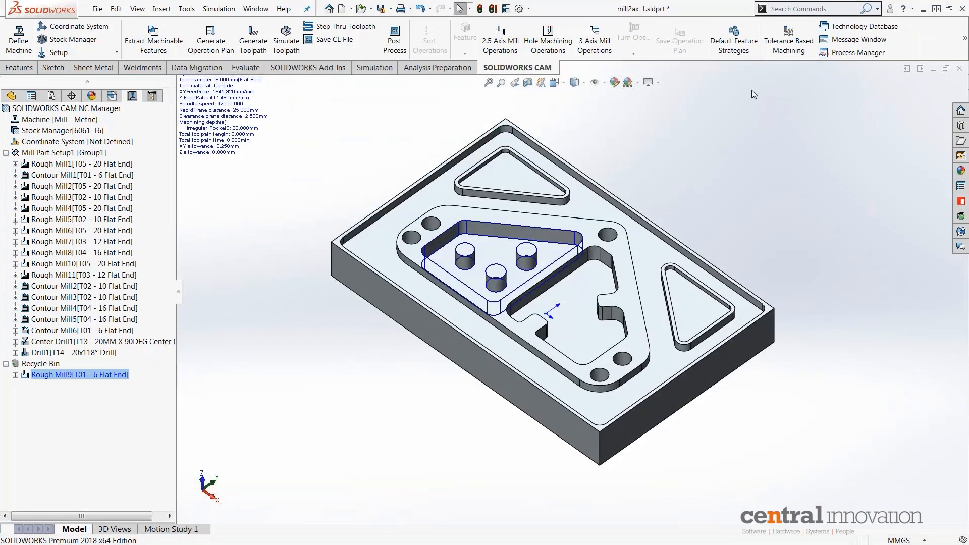